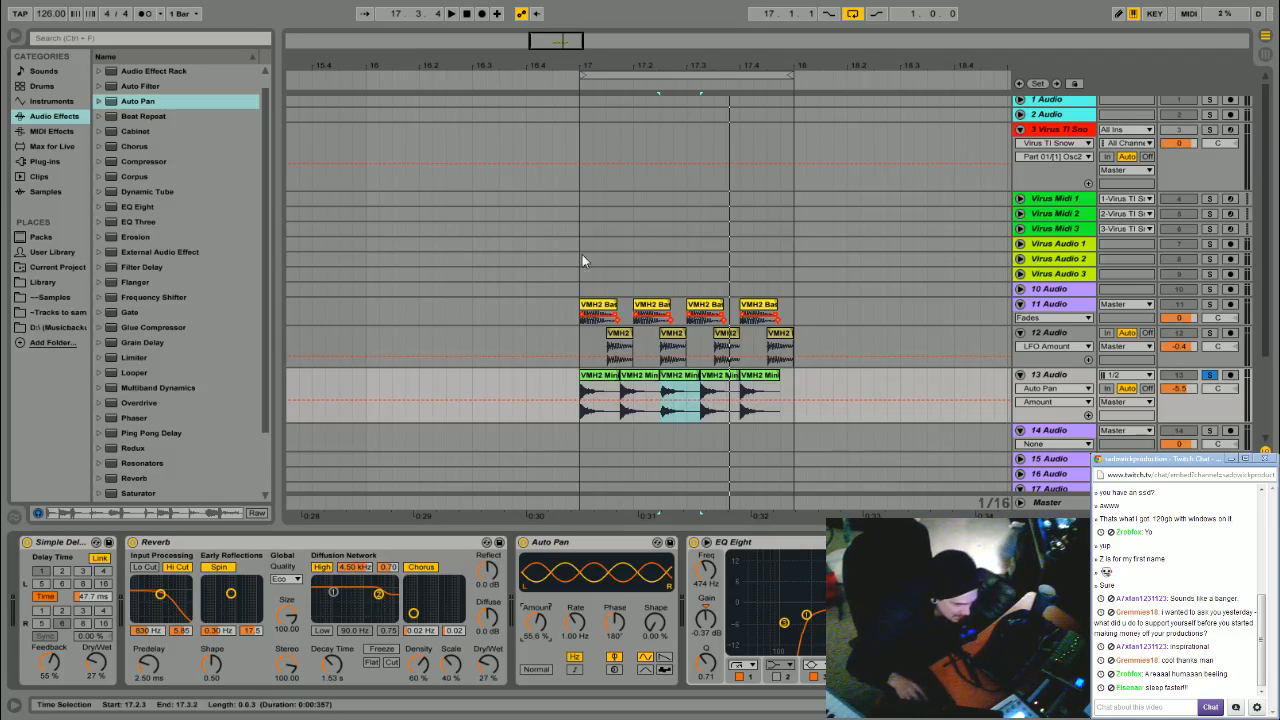
Play the percussion loop and lower the Auto Pan Amount on 13 Audio to 42.1%
{"action": "left_click", "coordinate": [561, 84]}
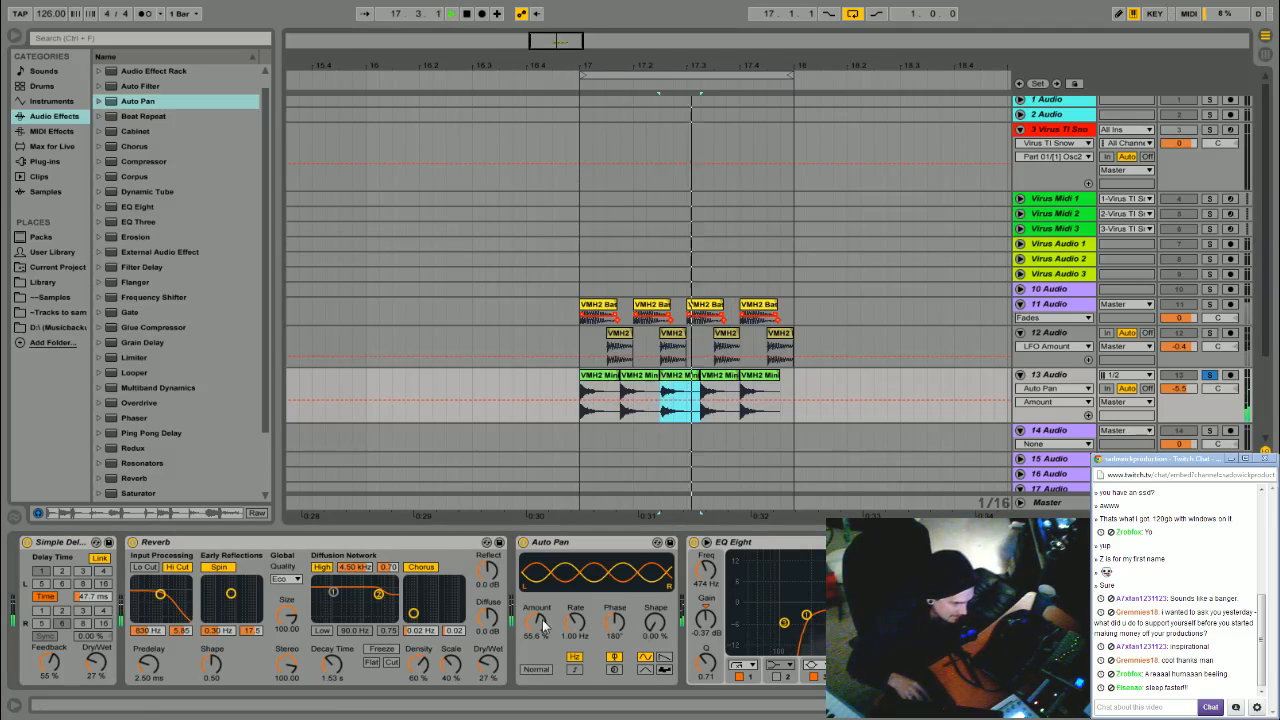
{"action": "left_click_drag", "start_coordinate": [540, 621], "coordinate": [540, 637]}
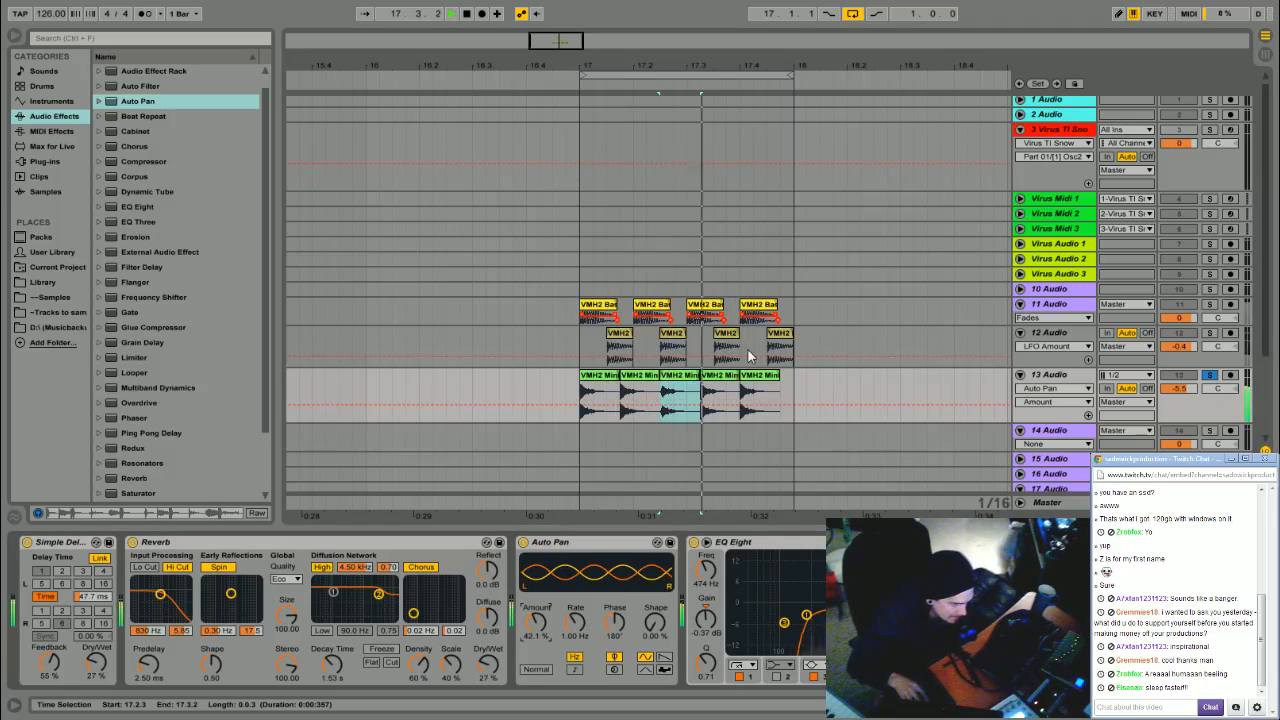
Show the clip fades on 13 Audio and add a short fade-in to the third Minimal Perc clip
{"action": "left_click", "coordinate": [598, 376]}
{"action": "double_click", "coordinate": [590, 387]}
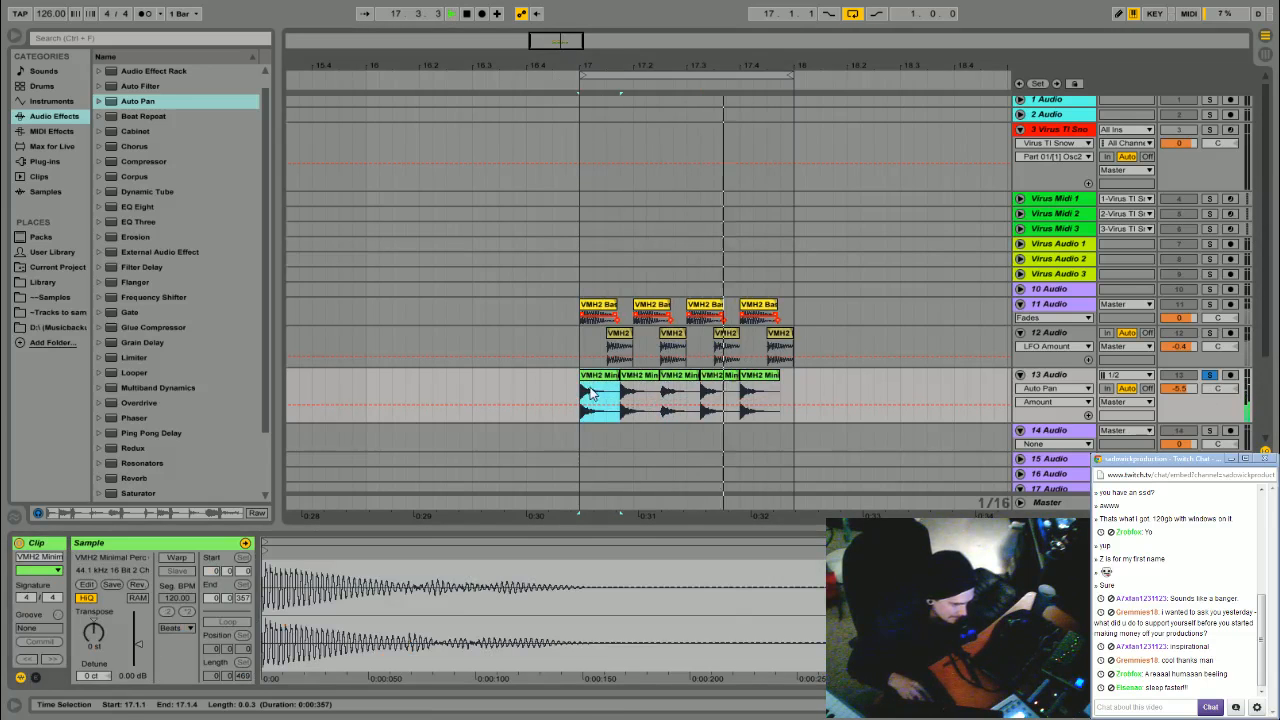
{"action": "right_click", "coordinate": [672, 397]}
{"action": "left_click", "coordinate": [707, 437]}
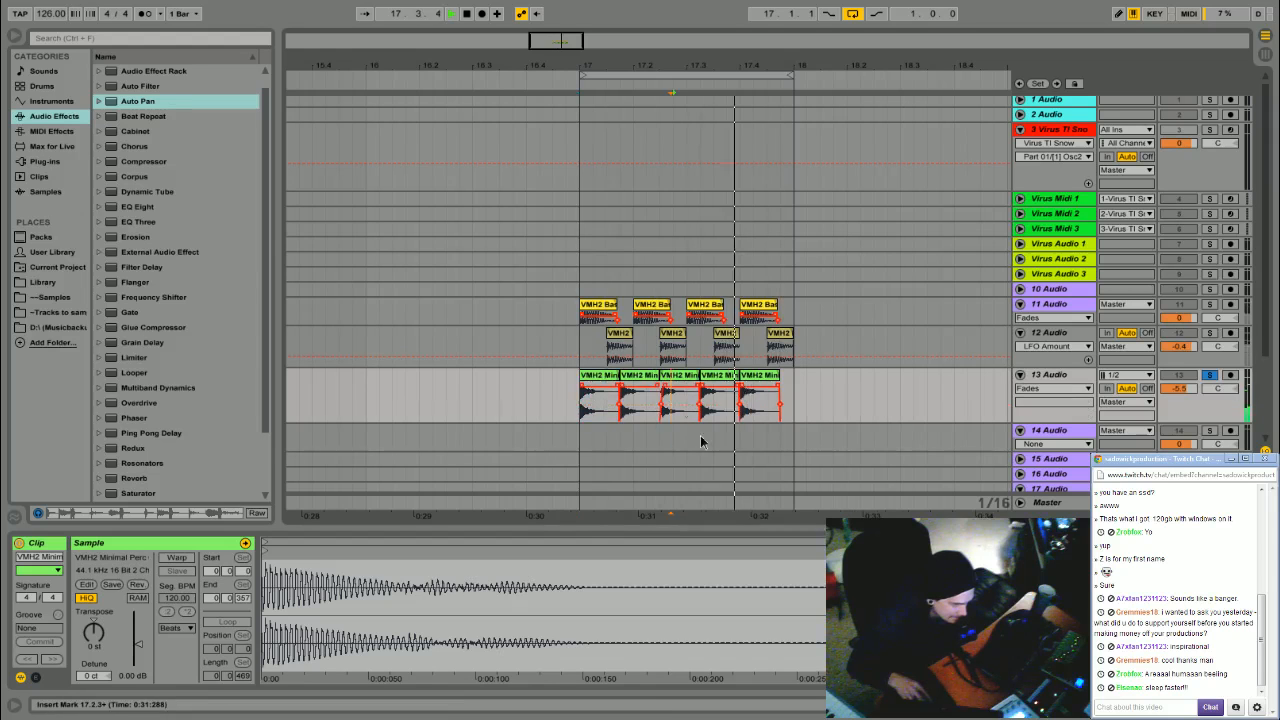
{"action": "left_click_drag", "start_coordinate": [683, 398], "coordinate": [667, 394]}
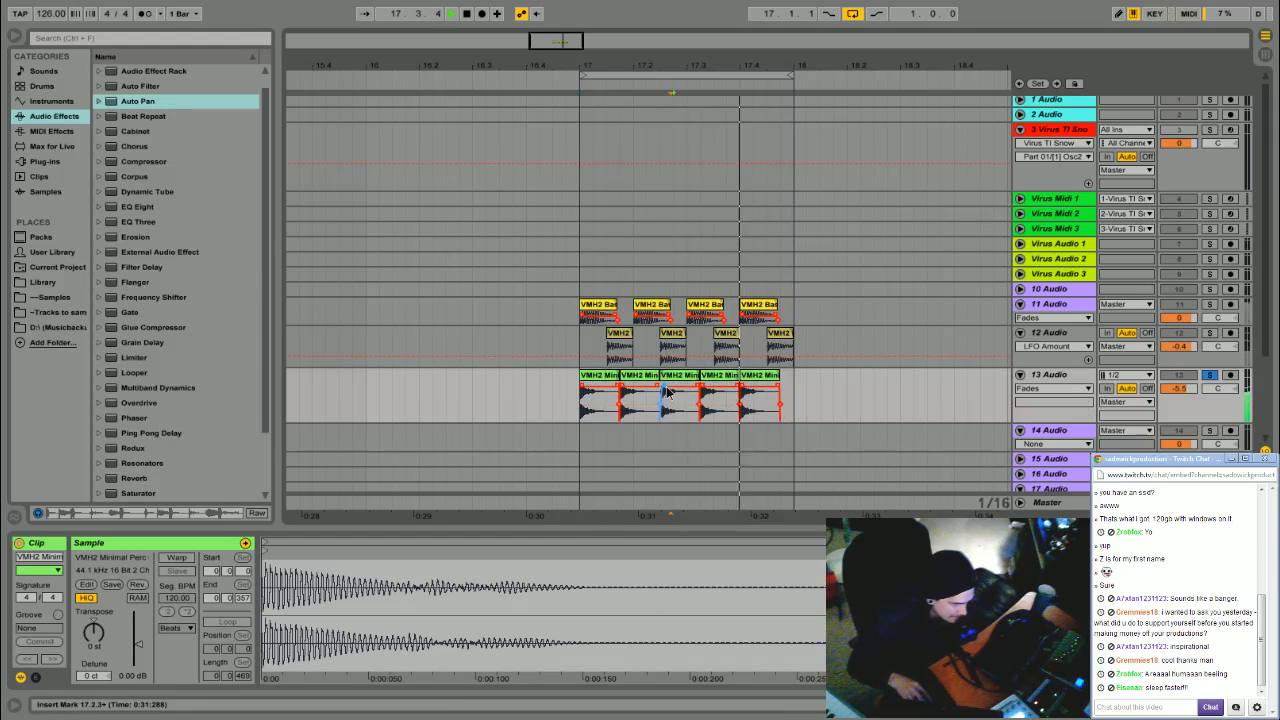
Move the faded first half of the third Minimal Perc clip earlier, then fill the gap at 17.2.3 with a copy of the preceding short clip
{"action": "left_click_drag", "start_coordinate": [671, 64], "coordinate": [705, 101]}
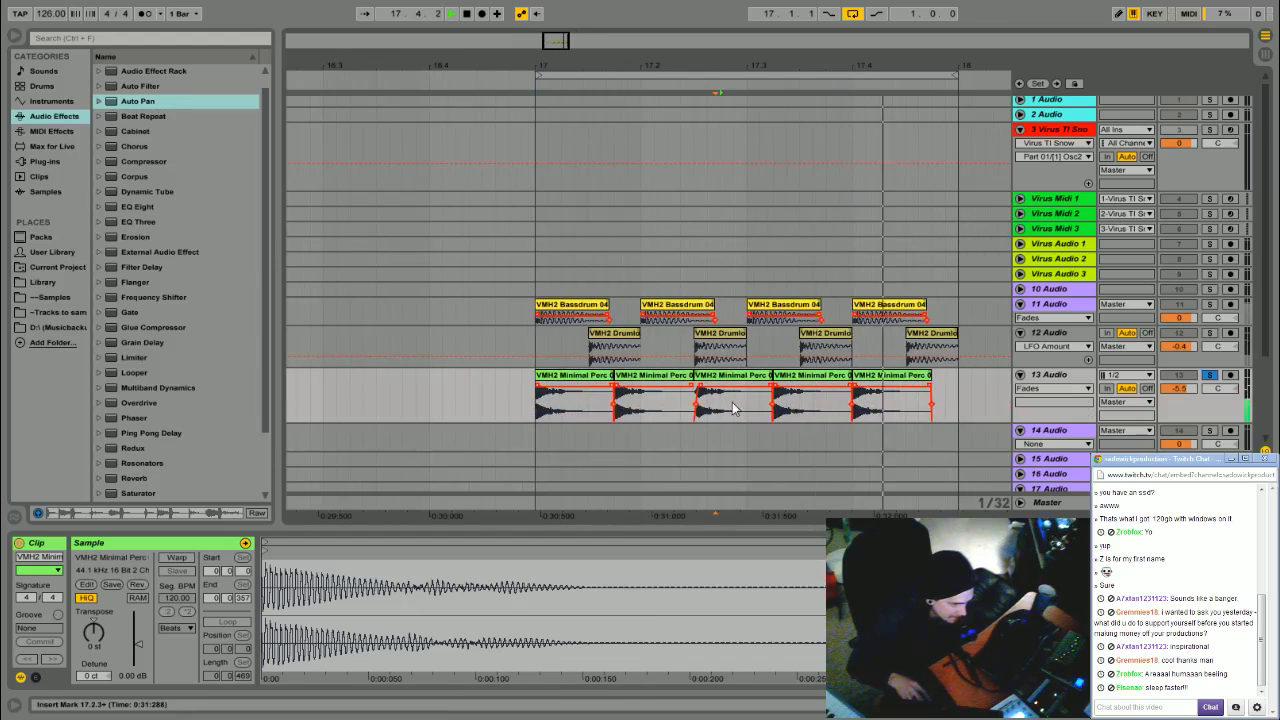
{"action": "left_click_drag", "start_coordinate": [734, 404], "coordinate": [668, 387]}
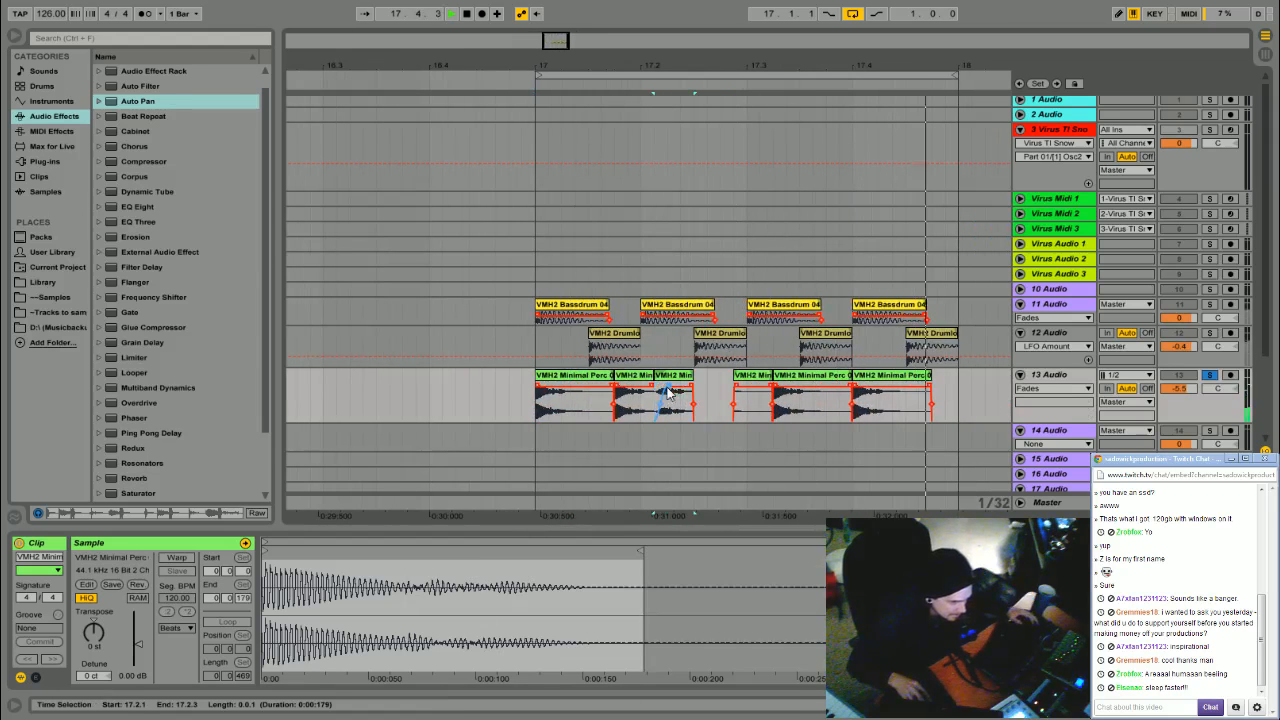
{"action": "left_click", "coordinate": [645, 376]}
{"action": "left_click", "coordinate": [697, 388]}
{"action": "key", "text": "ctrl+v"}
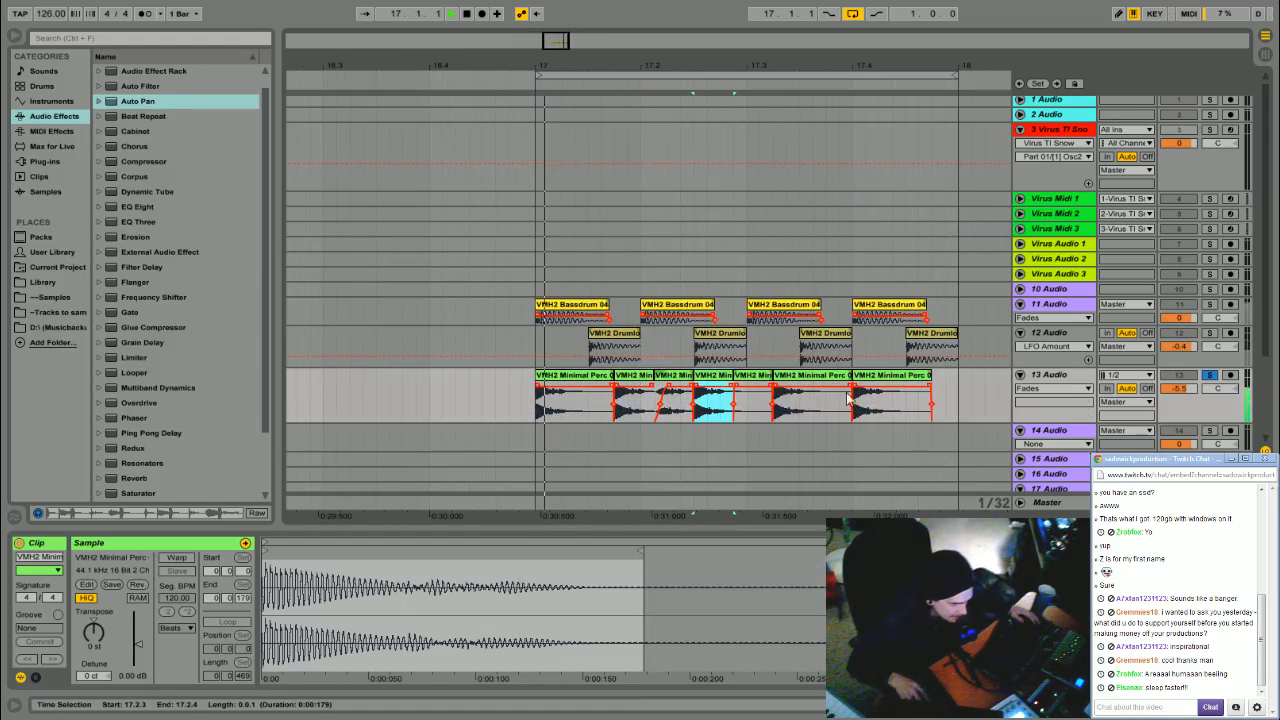
{"action": "left_click", "coordinate": [672, 377]}
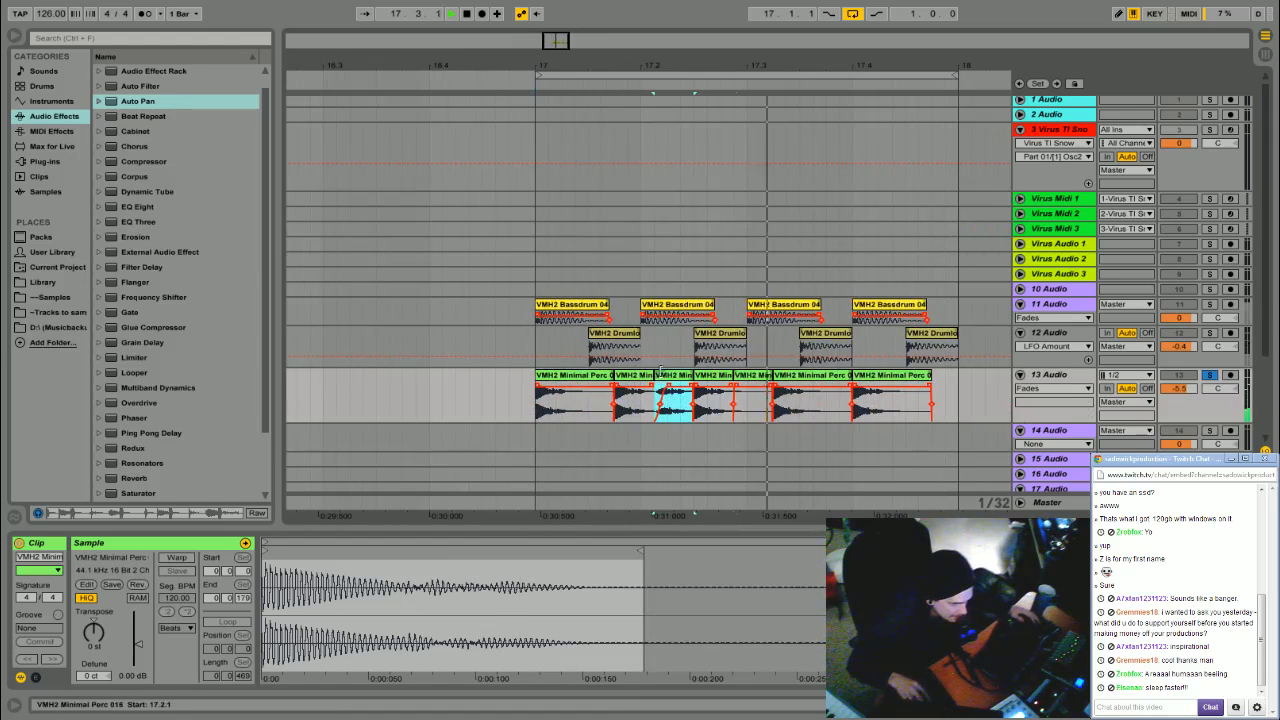
{"action": "left_click", "coordinate": [919, 398]}
{"action": "key", "text": "ctrl+v"}
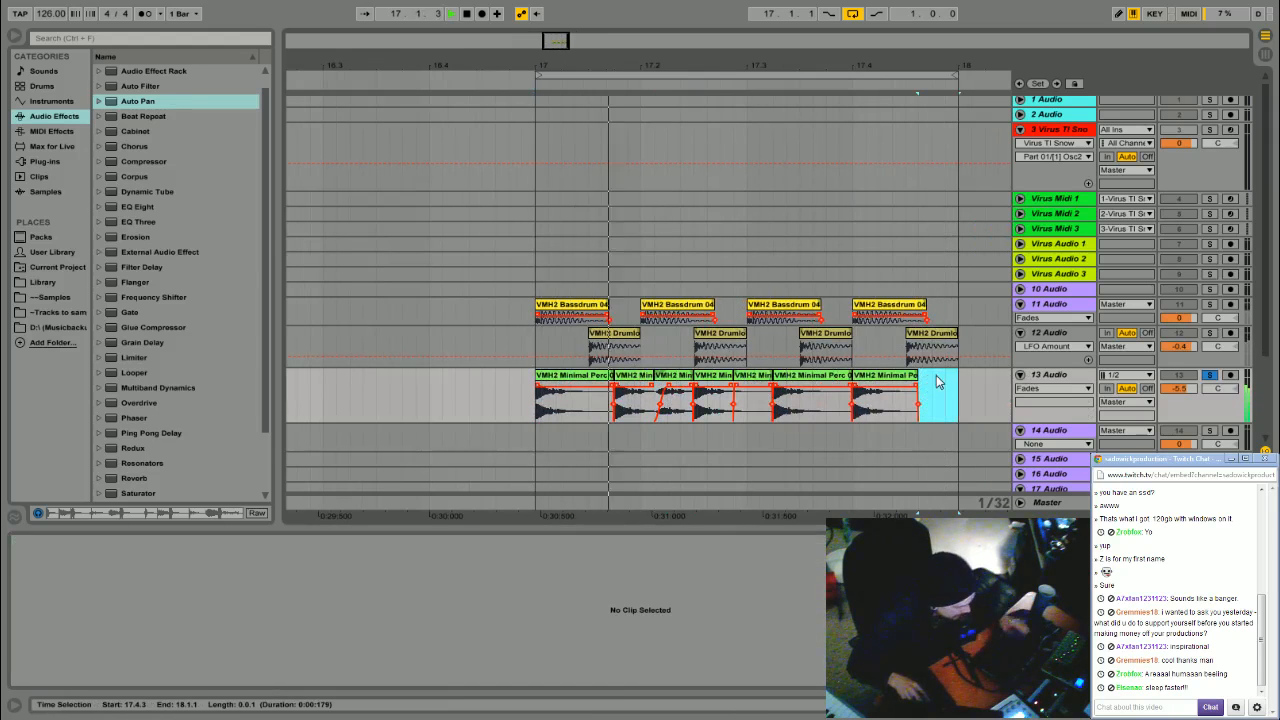
{"action": "key", "text": "ctrl+z"}
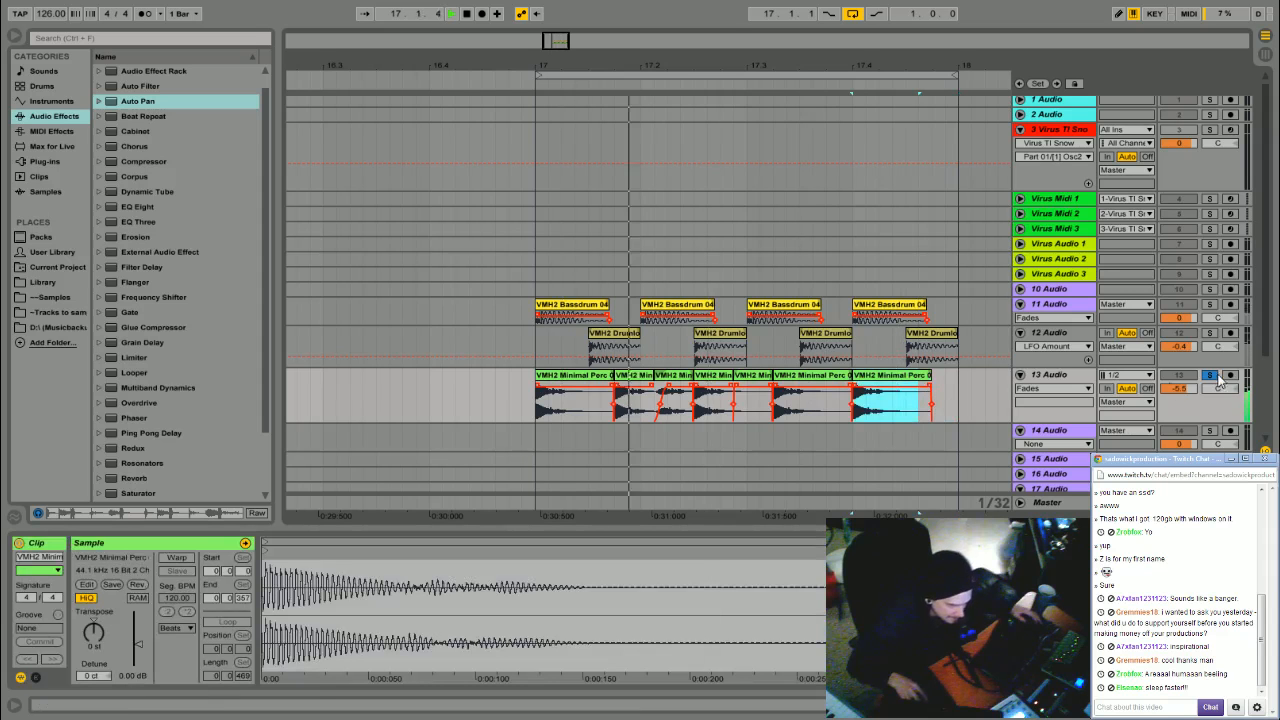
Solo 12 Audio alongside the percussion and lower its Auto Filter cutoff frequency to 330 Hz
{"action": "left_click", "coordinate": [1211, 335]}
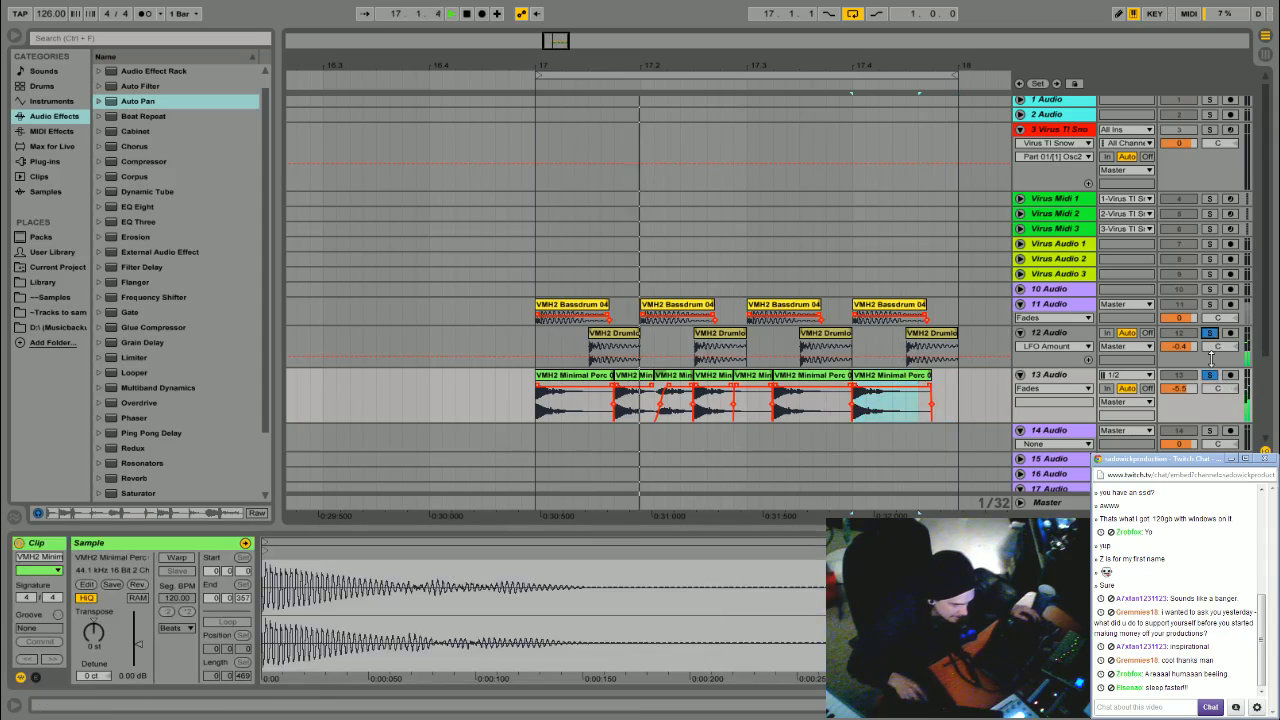
{"action": "key", "text": "shift+Tab"}
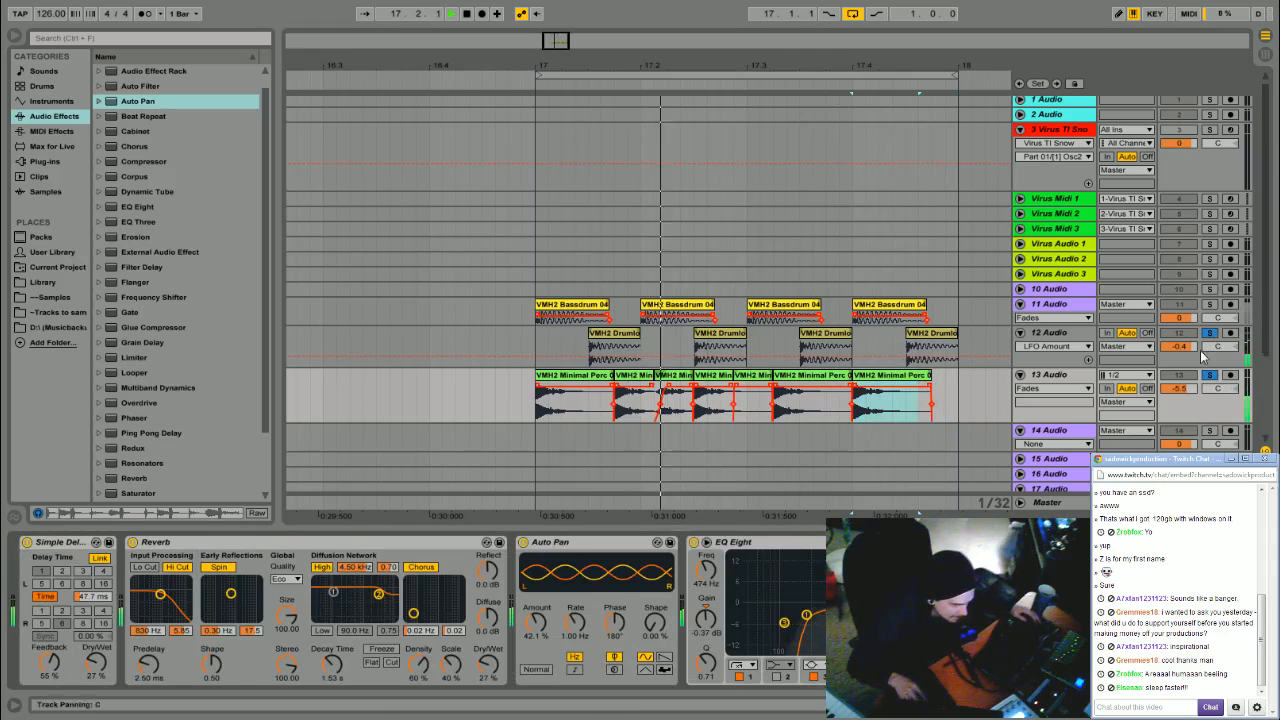
{"action": "key", "text": "Up"}
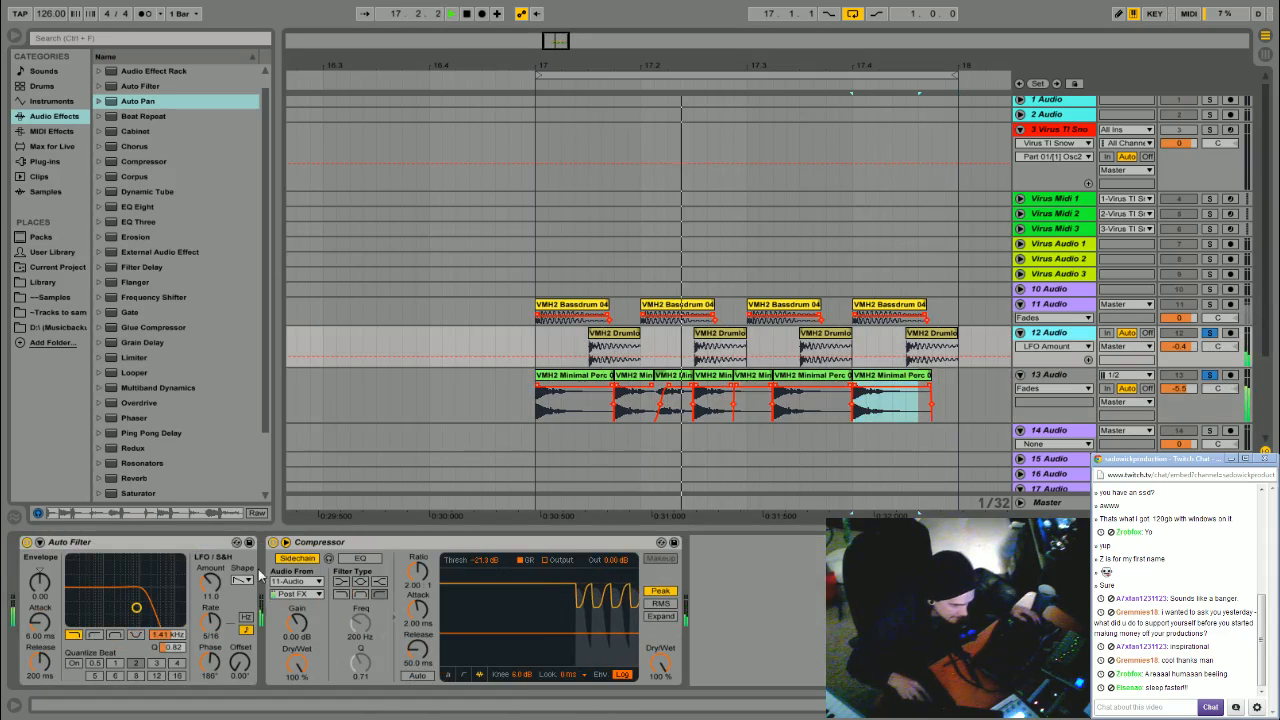
{"action": "left_click_drag", "start_coordinate": [167, 635], "coordinate": [167, 666]}
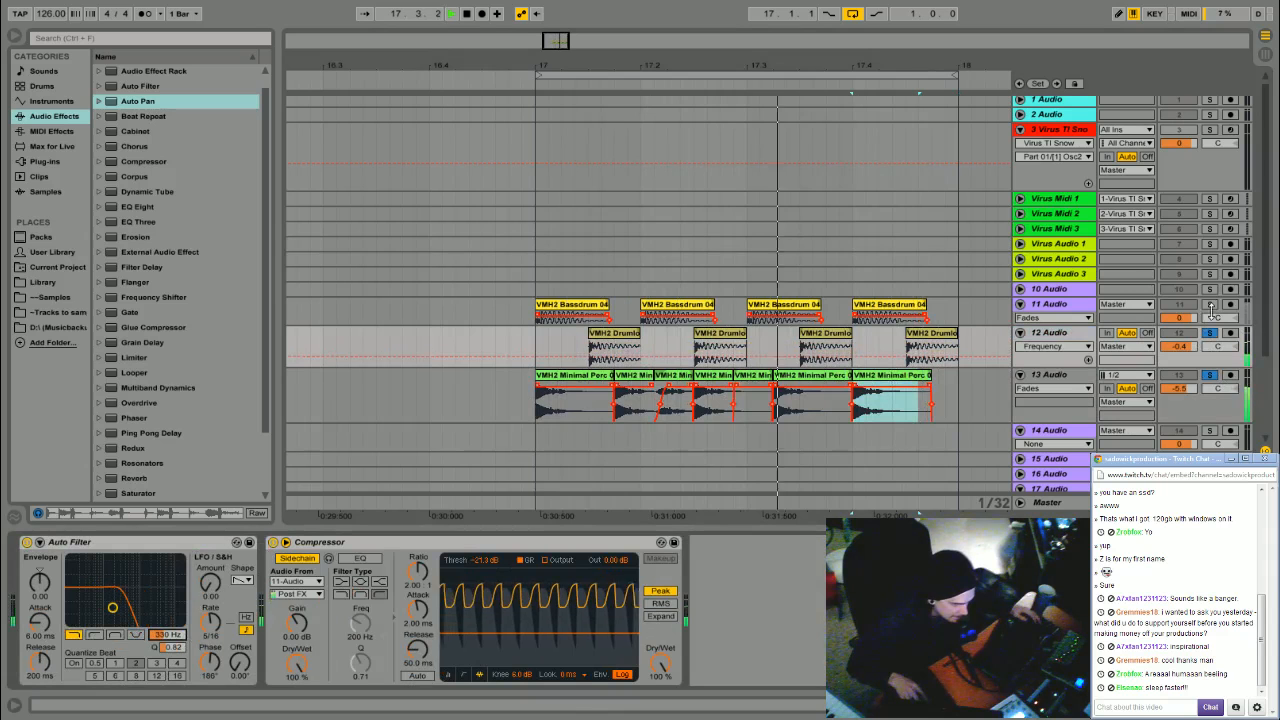
Solo 11 Audio and set its EQ Eight band 4 to 164 Hz, -11.0 dB, Q 2.49, and band 5 to 748 Hz, -1.12 dB
{"action": "left_click", "coordinate": [1210, 306], "text": "ctrl"}
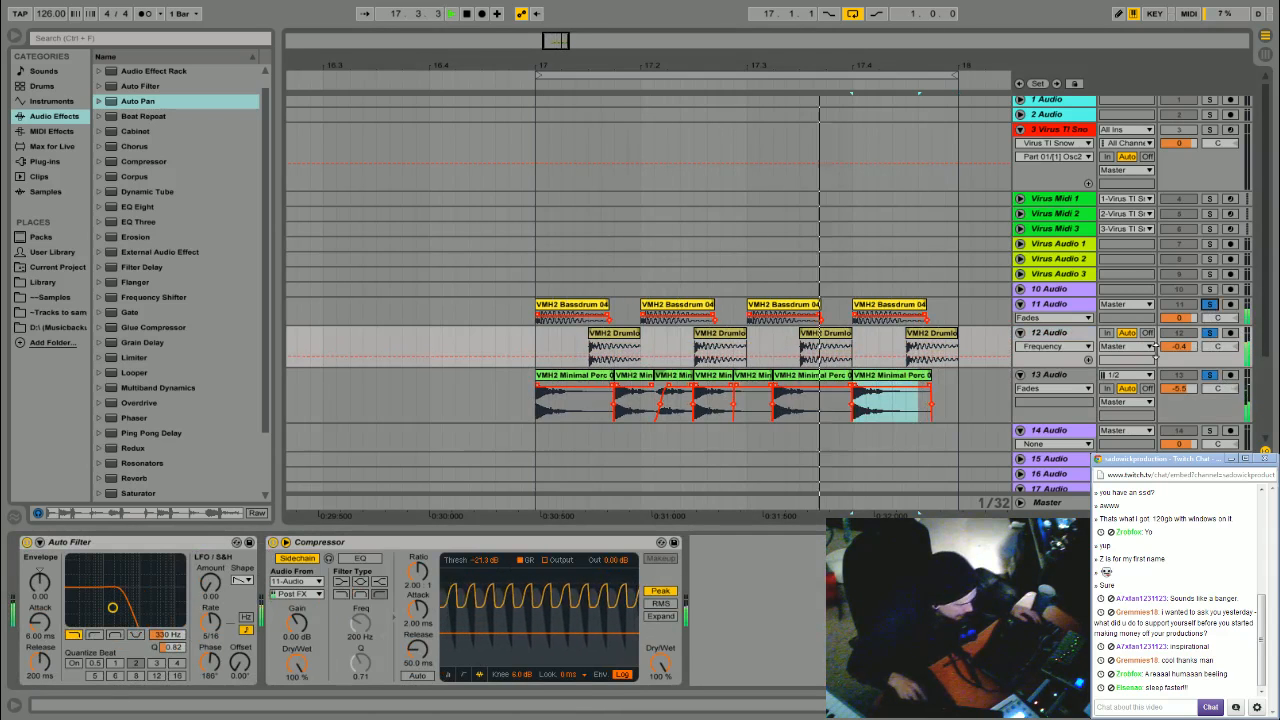
{"action": "left_click", "coordinate": [1054, 305]}
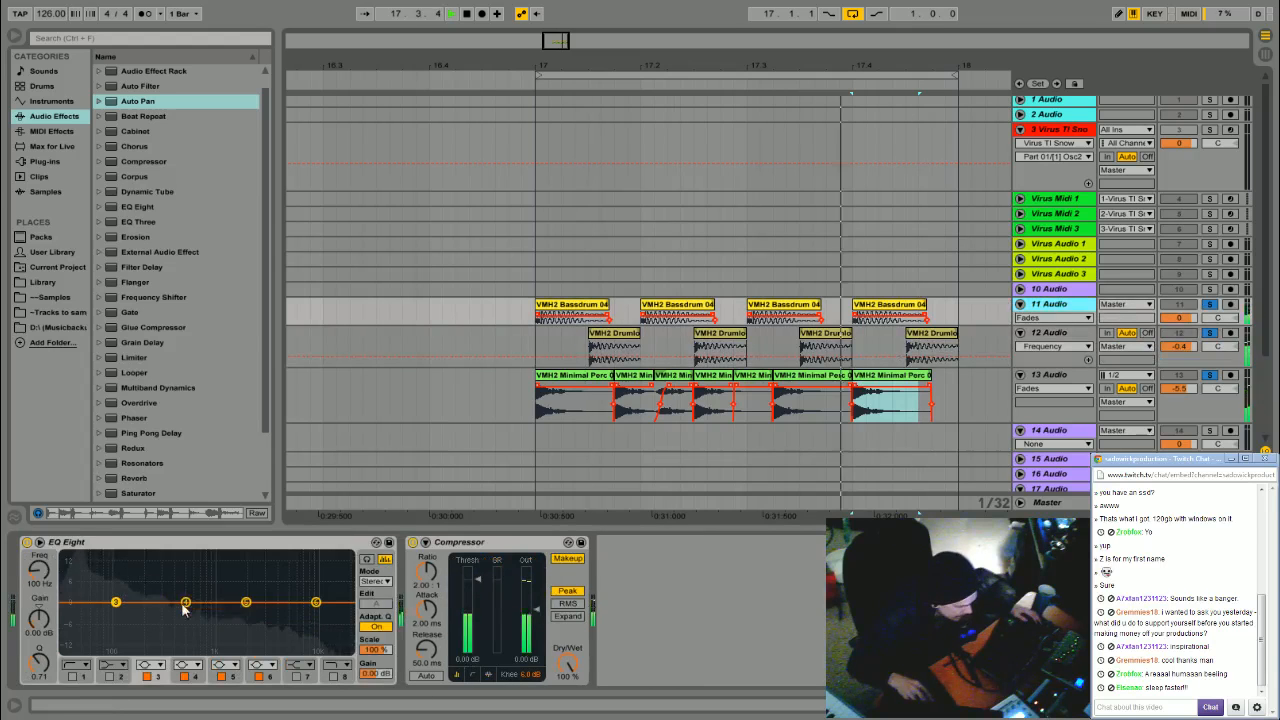
{"action": "left_click_drag", "start_coordinate": [185, 601], "coordinate": [145, 627]}
{"action": "left_click_drag", "start_coordinate": [39, 662], "coordinate": [39, 630]}
{"action": "left_click_drag", "start_coordinate": [146, 628], "coordinate": [137, 637]}
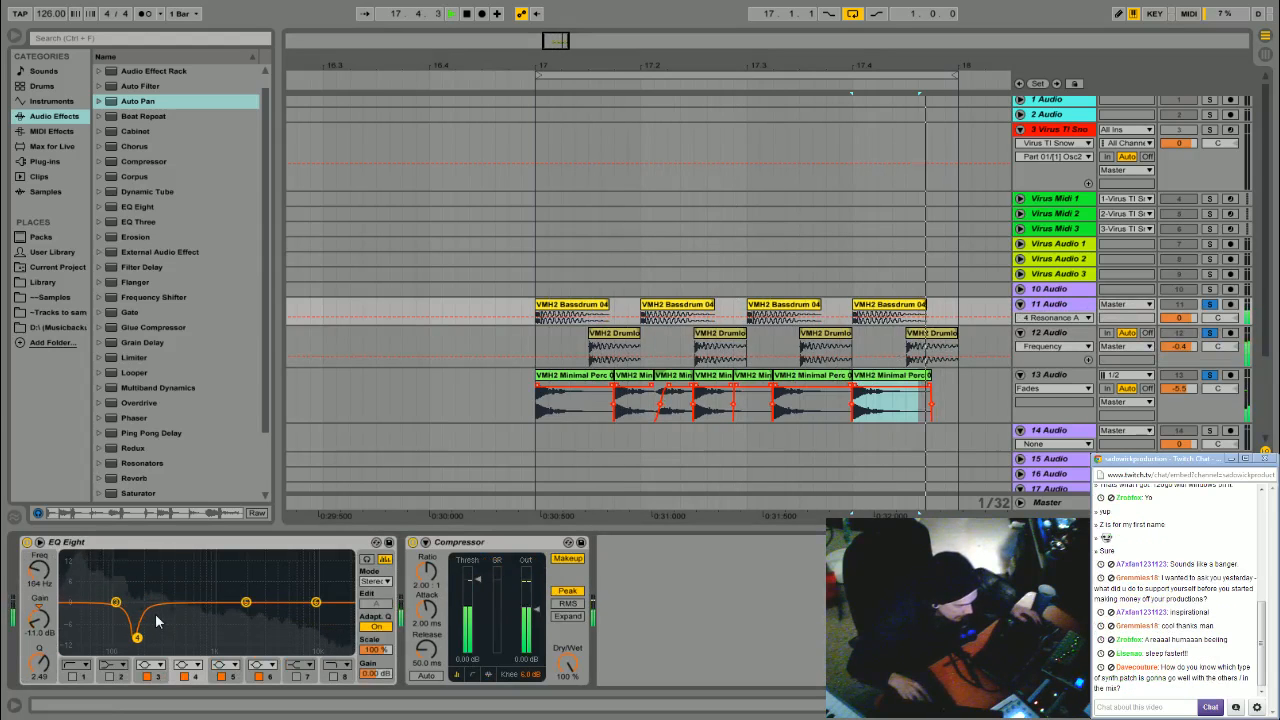
{"action": "left_click_drag", "start_coordinate": [246, 602], "coordinate": [203, 607]}
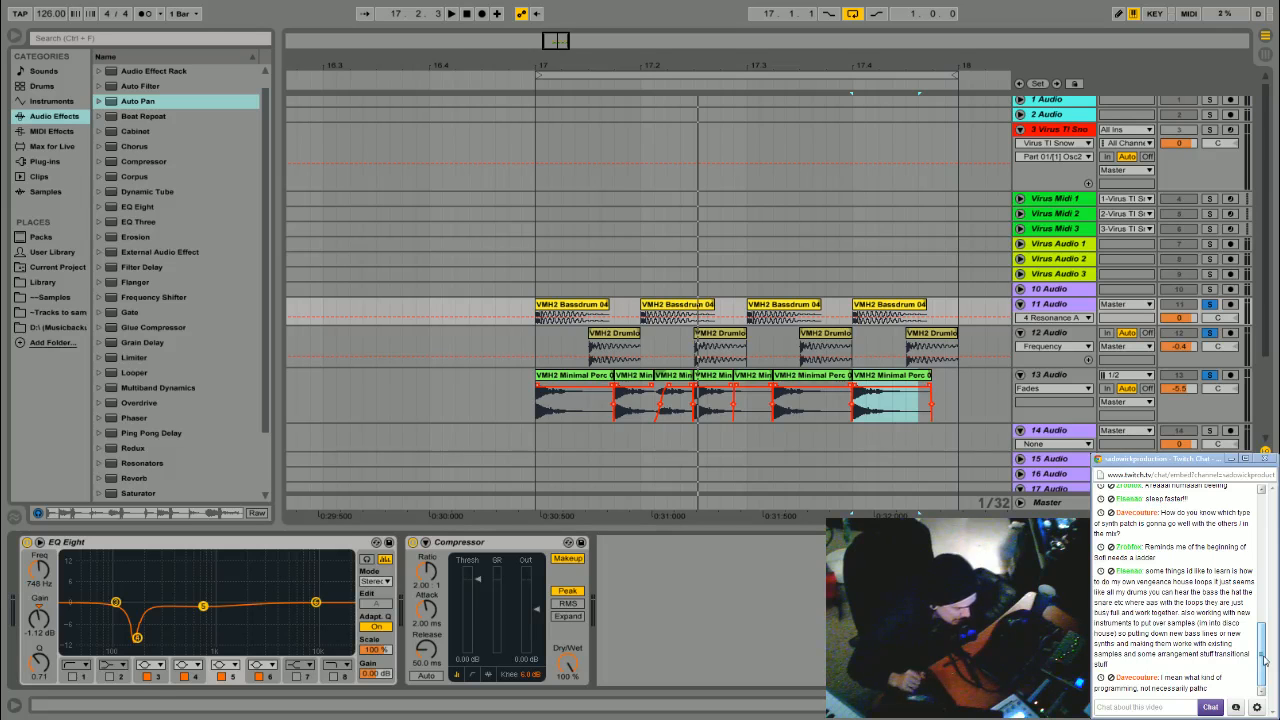
Select bar 17 on 12 Audio and turn off solo on 11 Audio and 12 Audio
{"action": "left_click", "coordinate": [536, 345]}
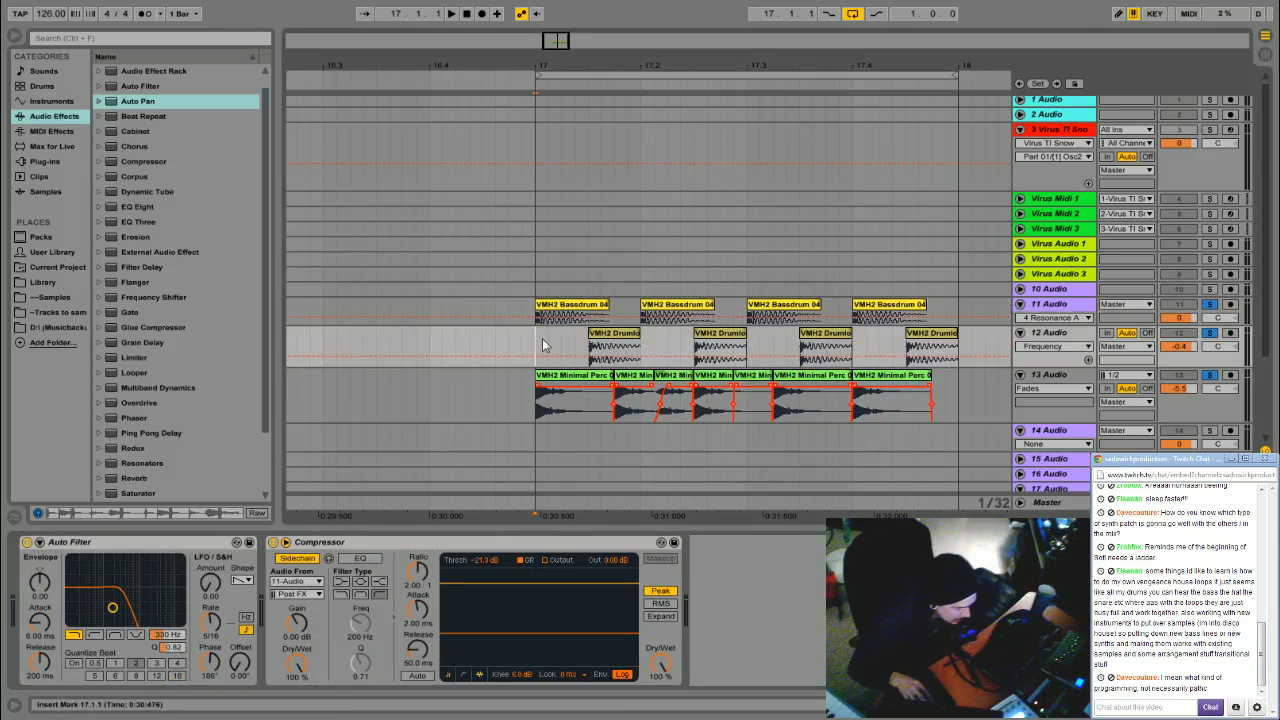
{"action": "left_click_drag", "start_coordinate": [536, 345], "coordinate": [960, 352]}
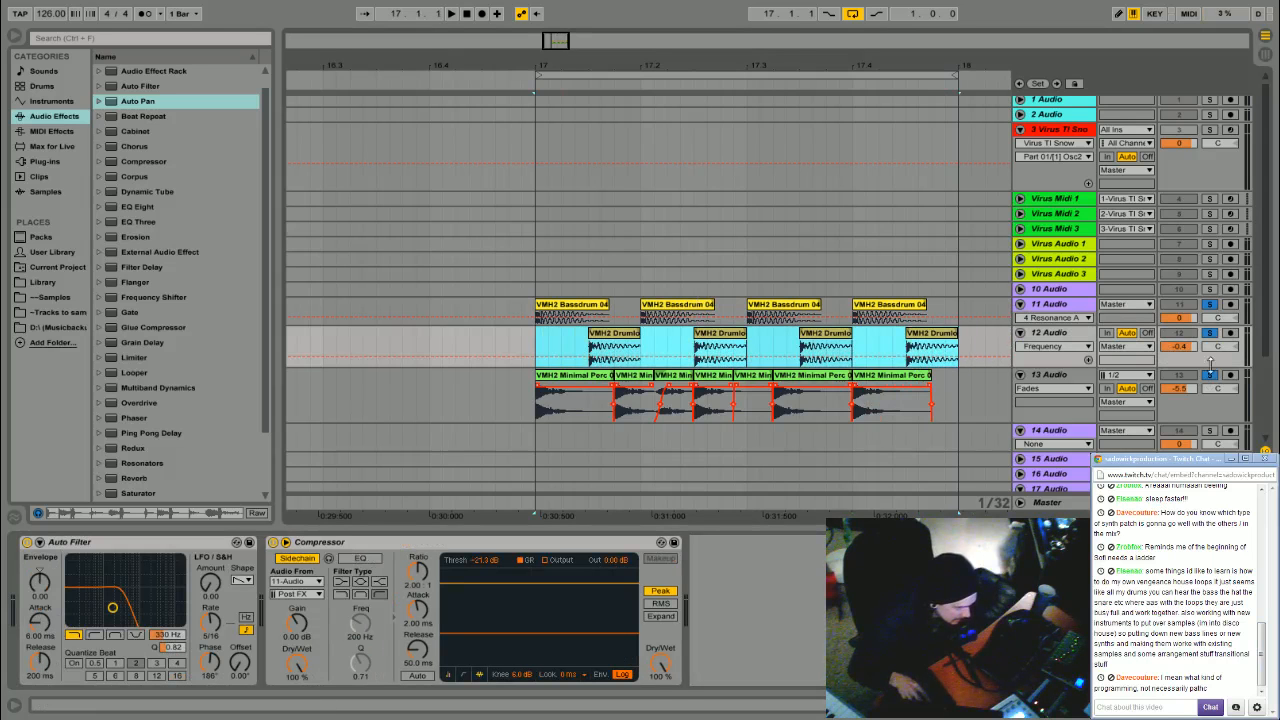
{"action": "left_click", "coordinate": [1208, 358]}
{"action": "left_click", "coordinate": [1209, 375]}
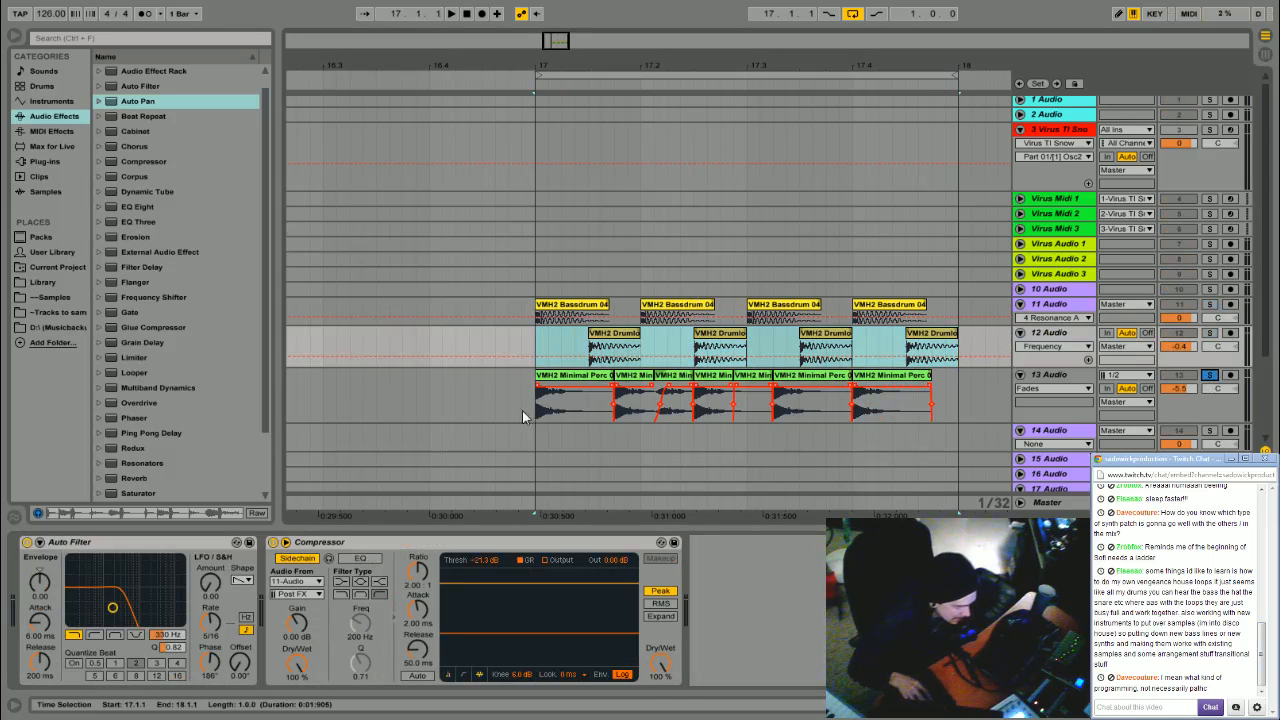
Select the Minimal Perc pattern on 13 Audio and audition it from just before bar 17
{"action": "left_click_drag", "start_coordinate": [523, 414], "coordinate": [977, 400]}
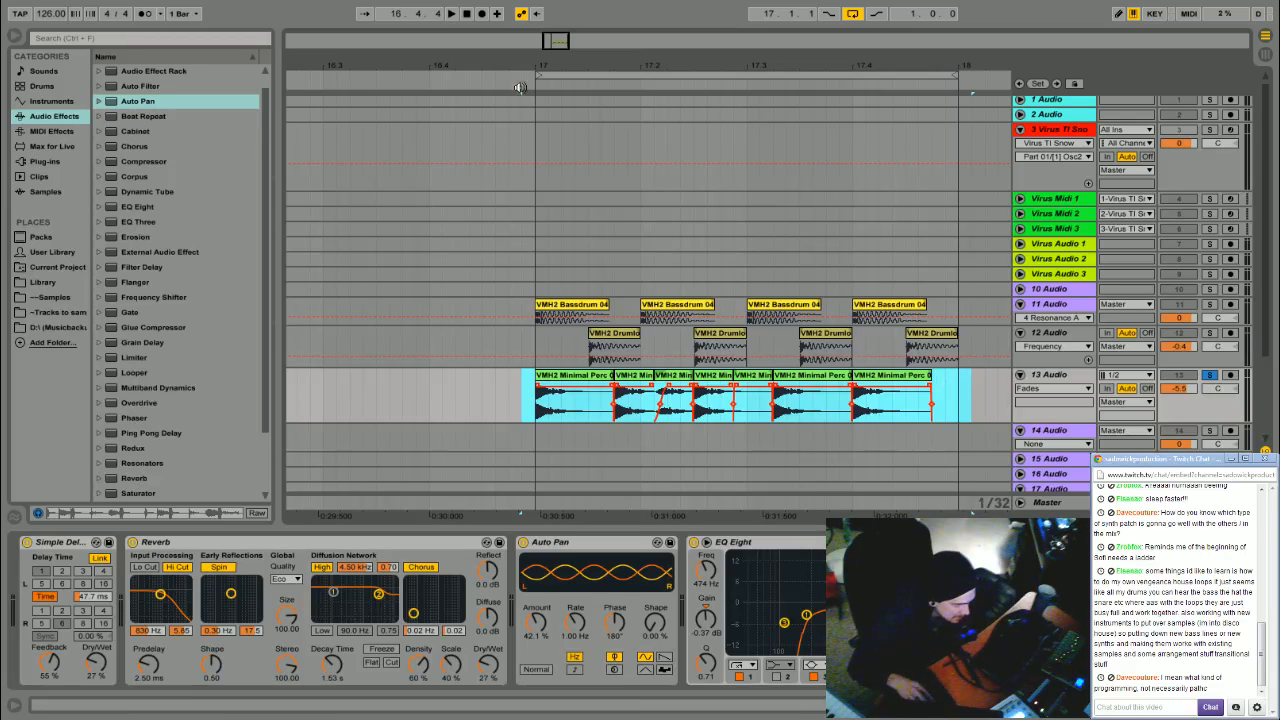
{"action": "left_click", "coordinate": [520, 88]}
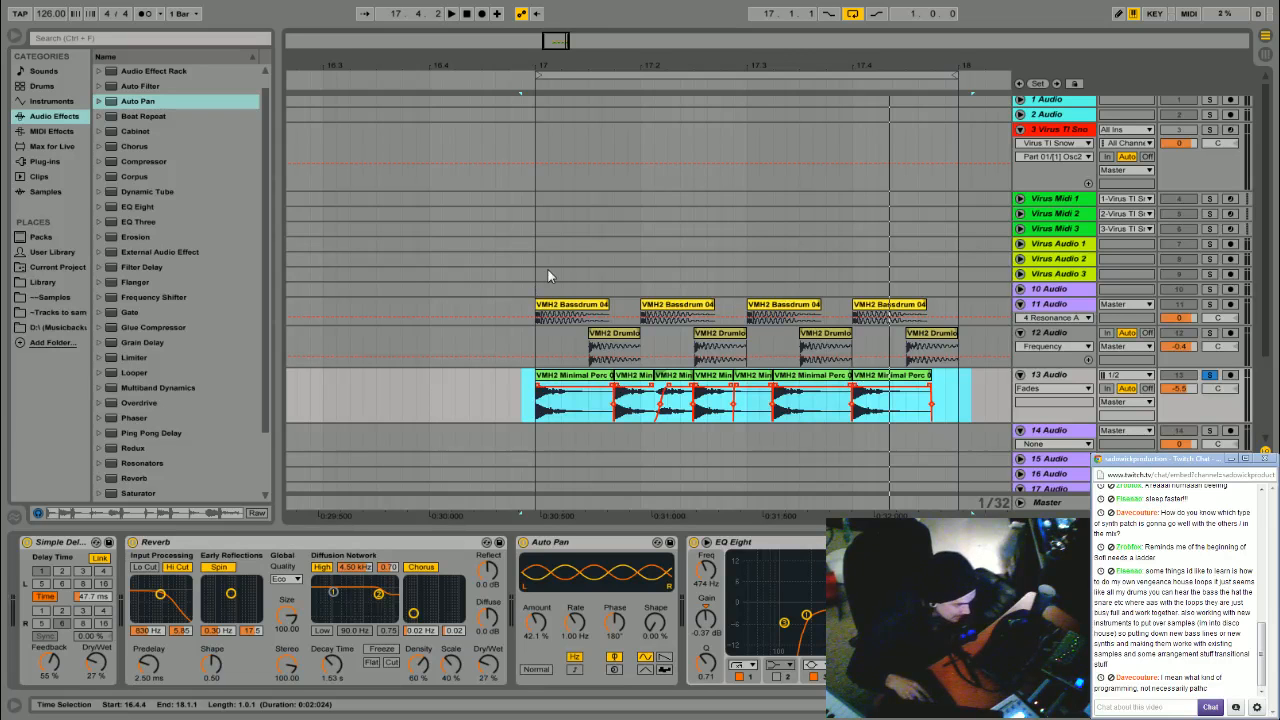
{"action": "left_click", "coordinate": [530, 293]}
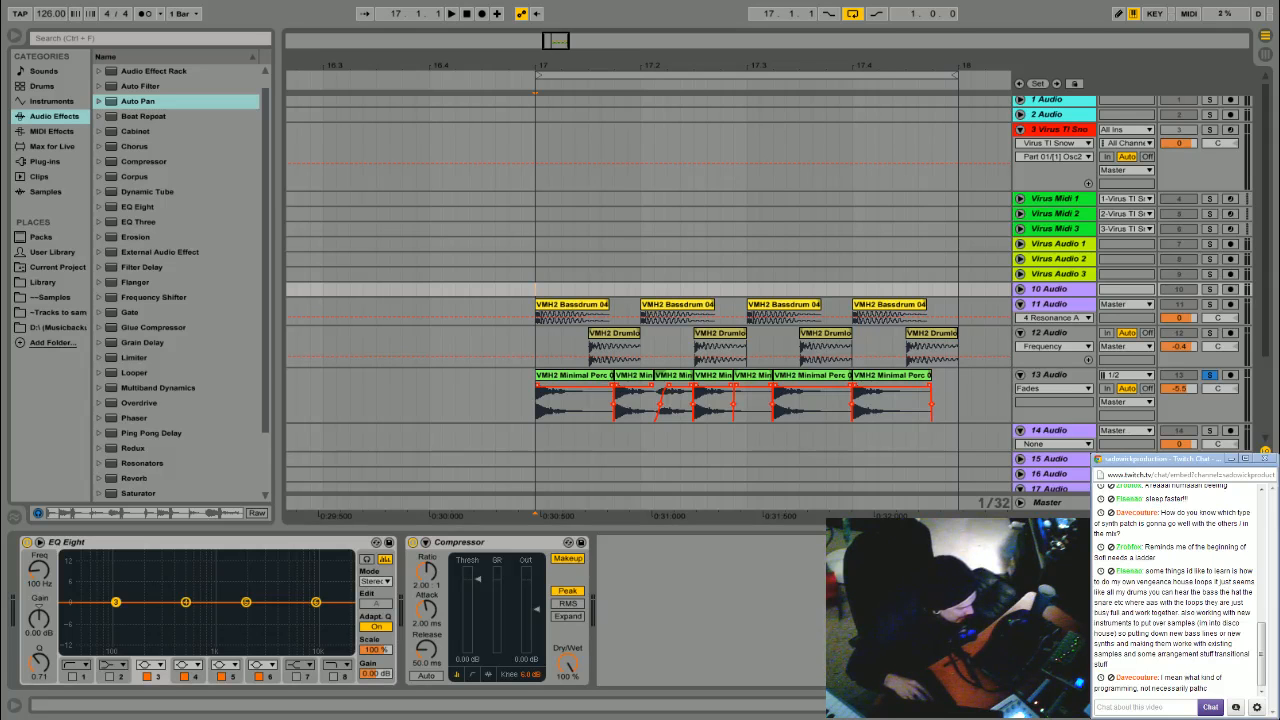
{"action": "left_click_drag", "start_coordinate": [1181, 612], "coordinate": [1240, 623]}
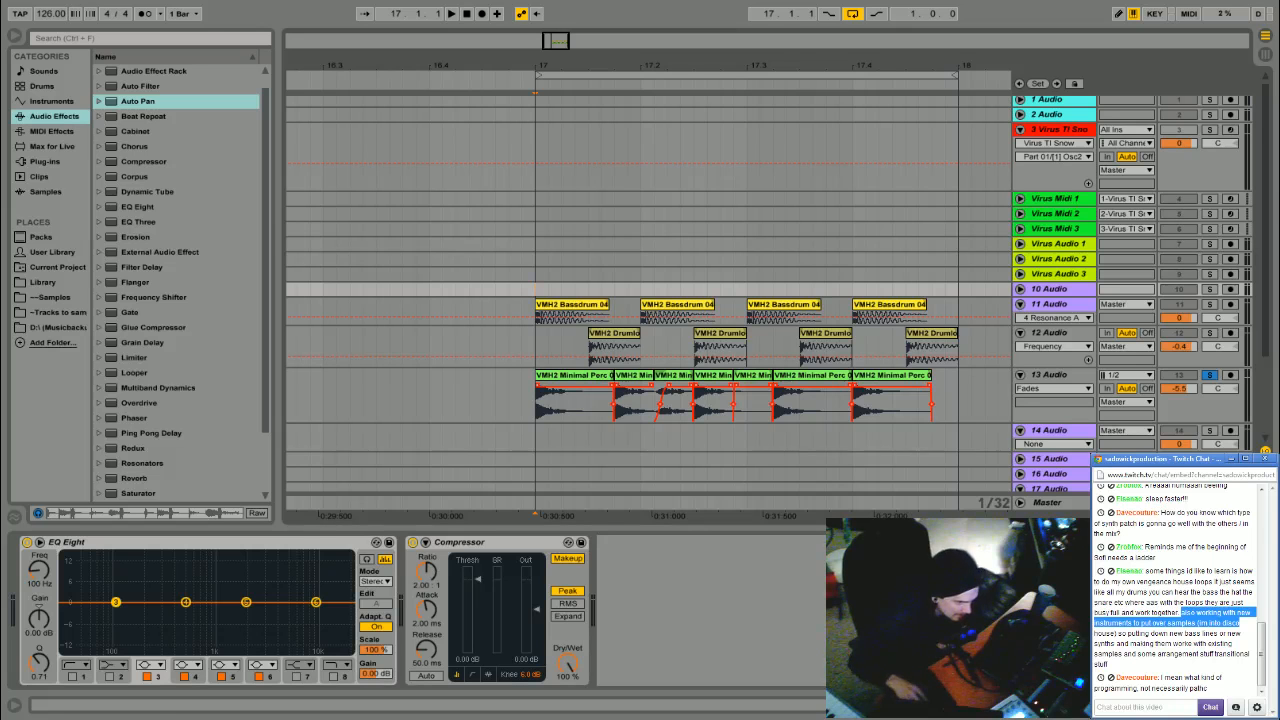
Insert a MIDI track below 14 Audio and place the sample VMH2 Drumloop 069.wav on it at bar 19
{"action": "right_click", "coordinate": [1058, 431]}
{"action": "left_click", "coordinate": [1085, 575]}
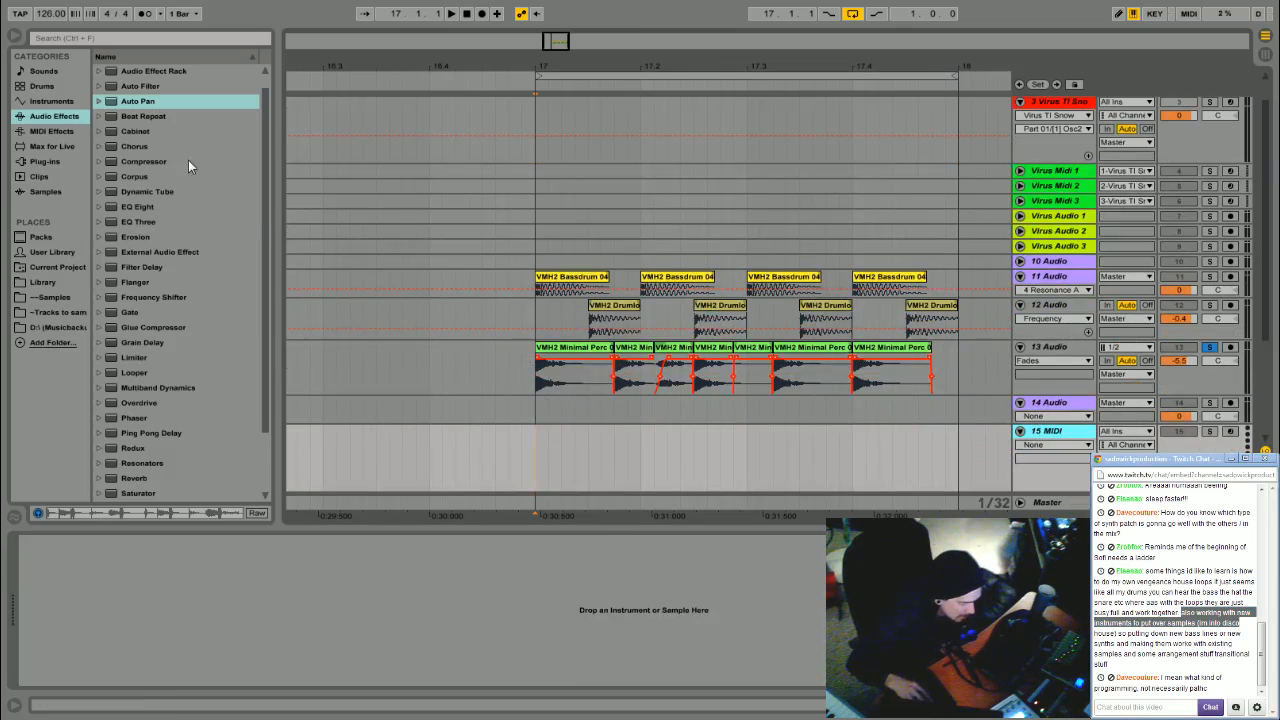
{"action": "left_click", "coordinate": [50, 297]}
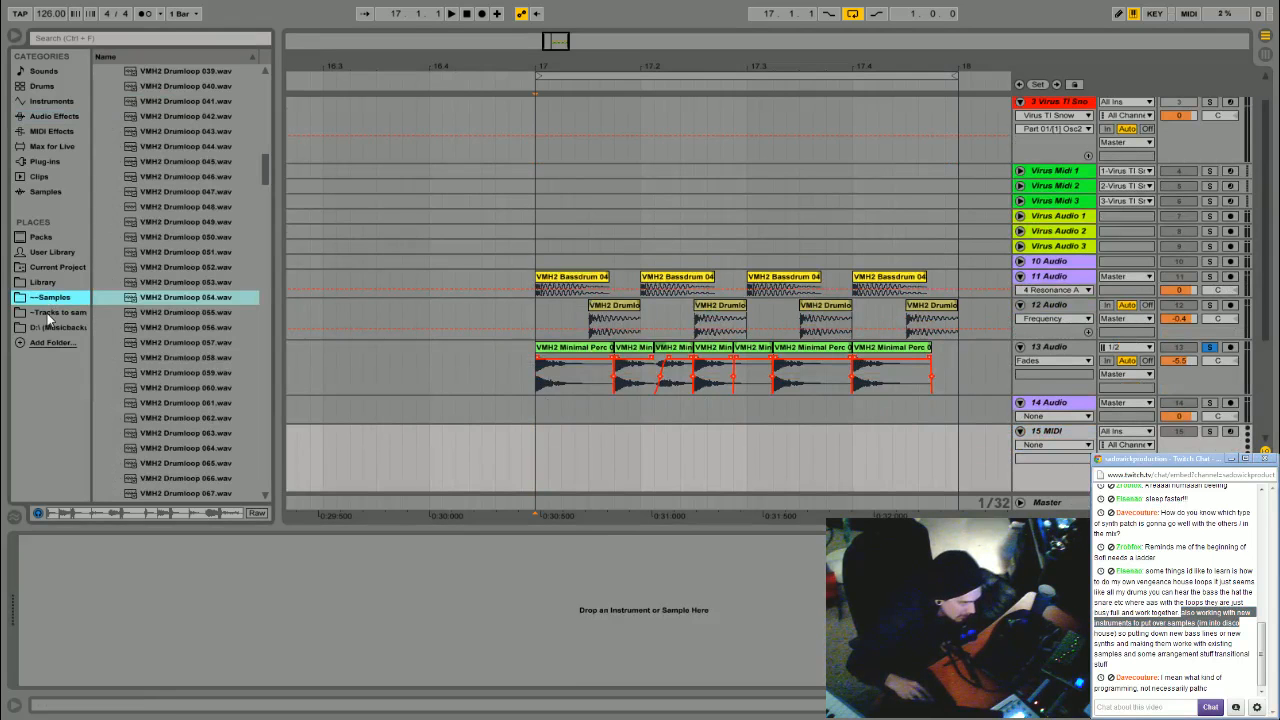
{"action": "scroll", "coordinate": [242, 213], "scroll_direction": "down", "scroll_amount": 5}
{"action": "left_click", "coordinate": [188, 289]}
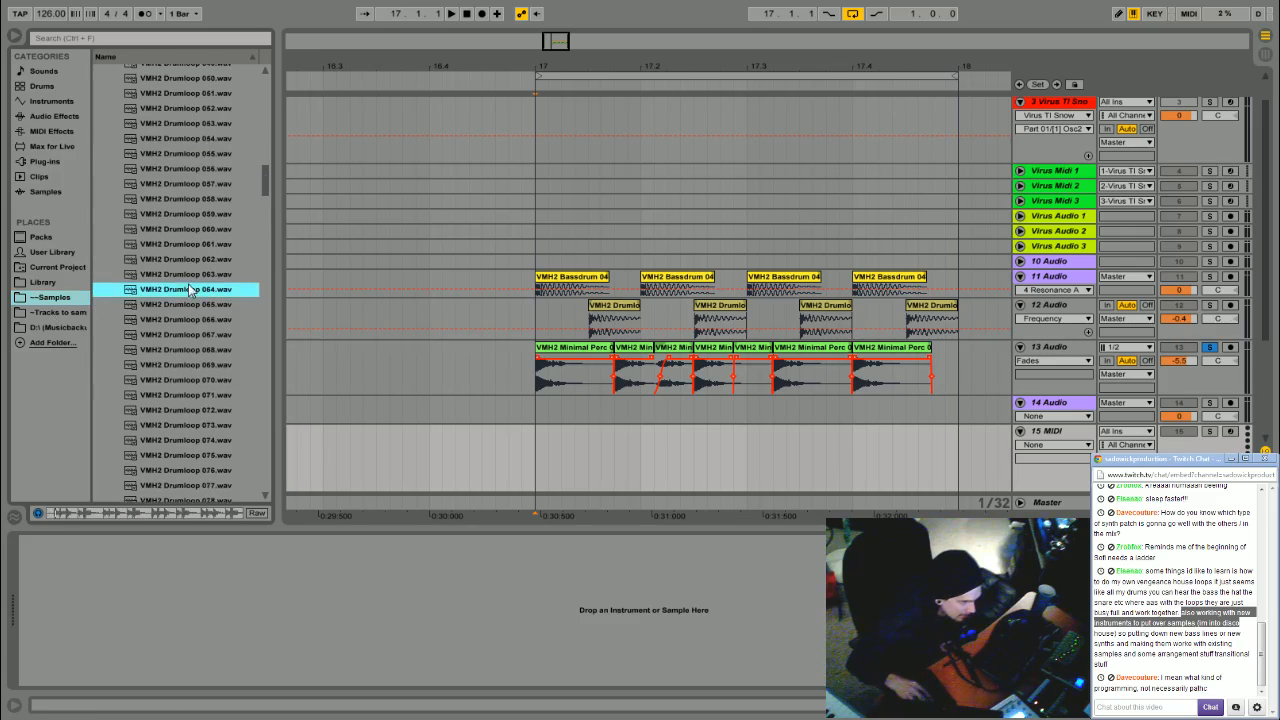
{"action": "left_click", "coordinate": [129, 368]}
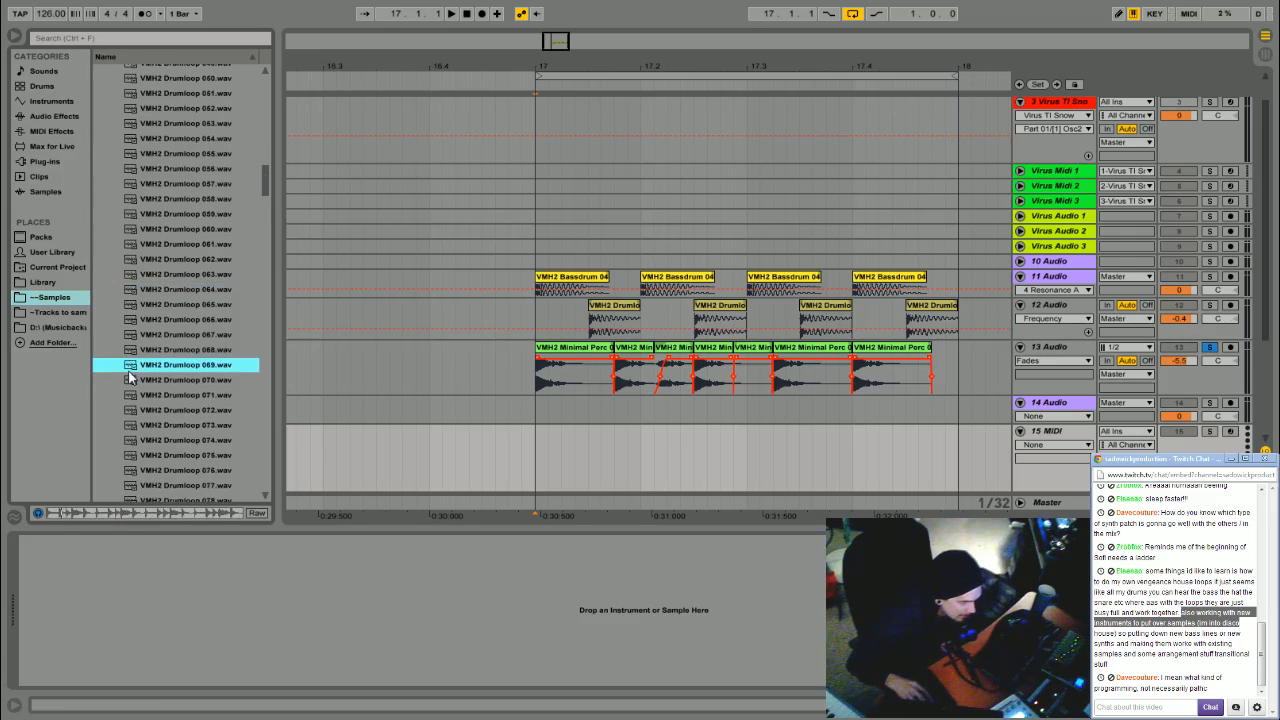
{"action": "left_click_drag", "start_coordinate": [634, 70], "coordinate": [513, 35]}
{"action": "left_click_drag", "start_coordinate": [225, 365], "coordinate": [832, 460]}
{"action": "scroll", "coordinate": [213, 433], "scroll_direction": "down", "scroll_amount": 3}
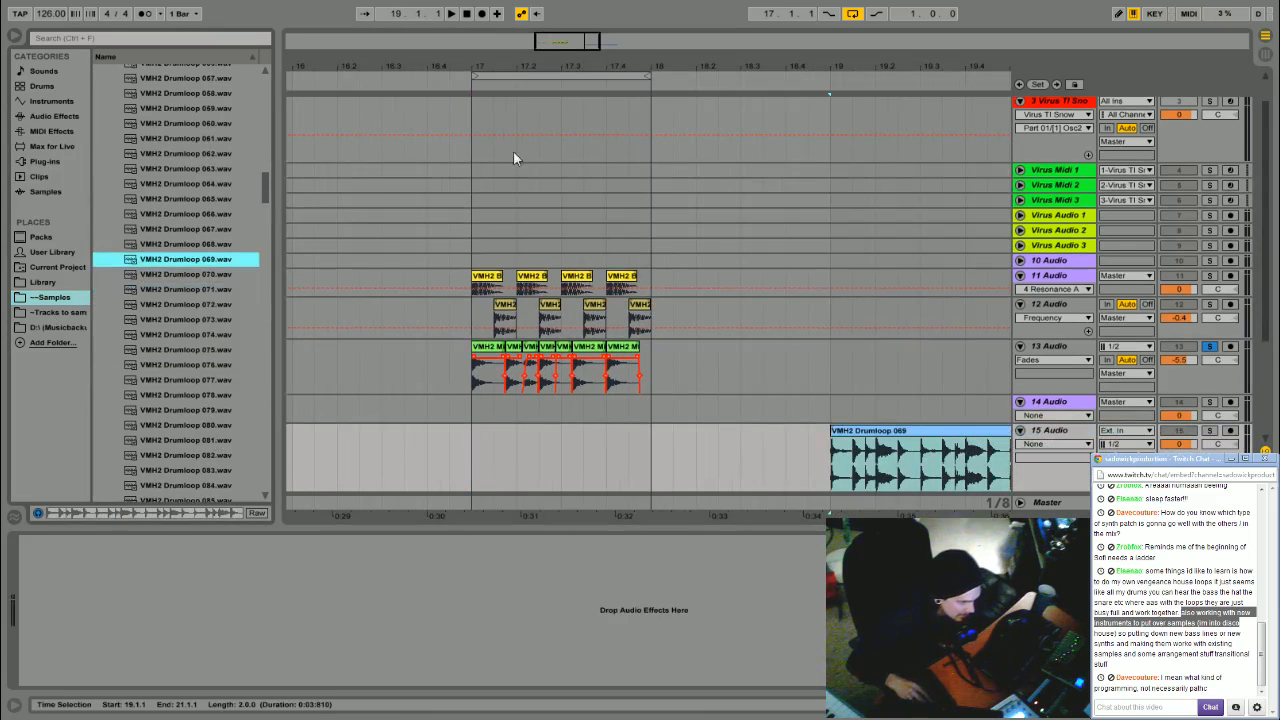
Preview more drum loops from the samples folder and place VMH2 Drumloop 076.wav at bar 19 on 16 Audio
{"action": "left_click_drag", "start_coordinate": [664, 70], "coordinate": [569, 91]}
{"action": "scroll", "coordinate": [540, 160], "scroll_direction": "down", "scroll_amount": 1}
{"action": "left_click", "coordinate": [192, 320]}
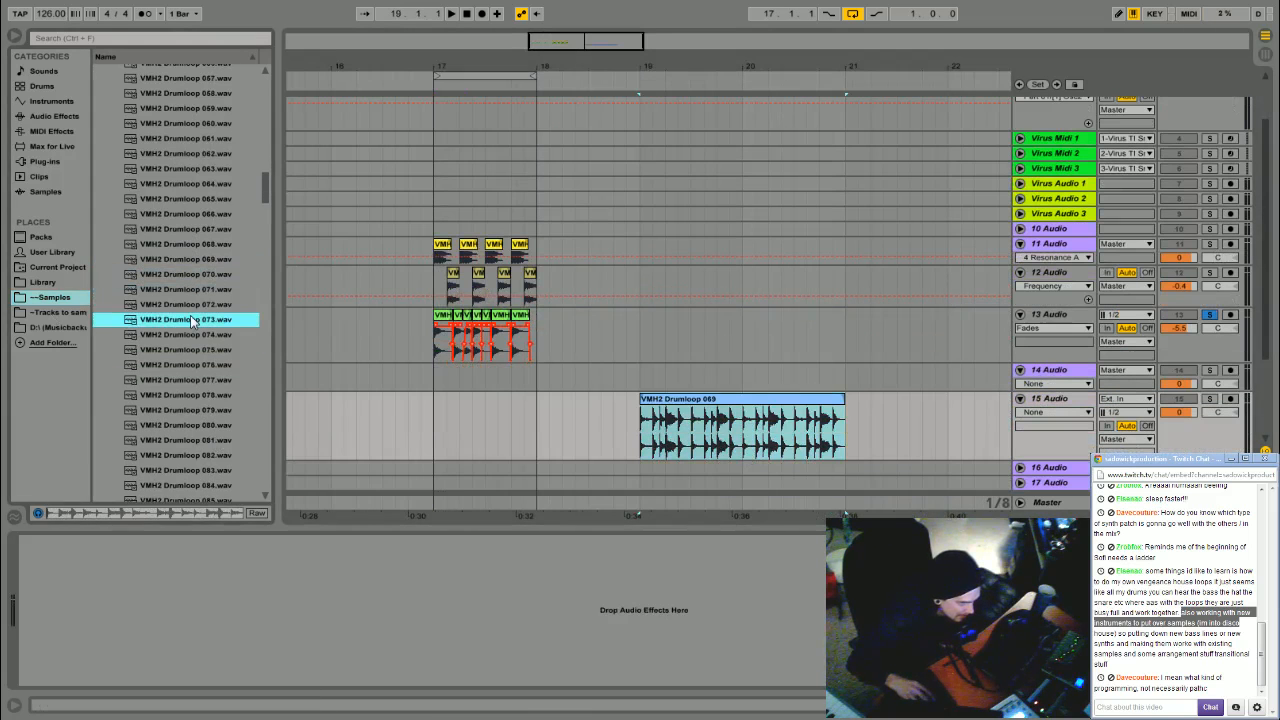
{"action": "left_click", "coordinate": [173, 349]}
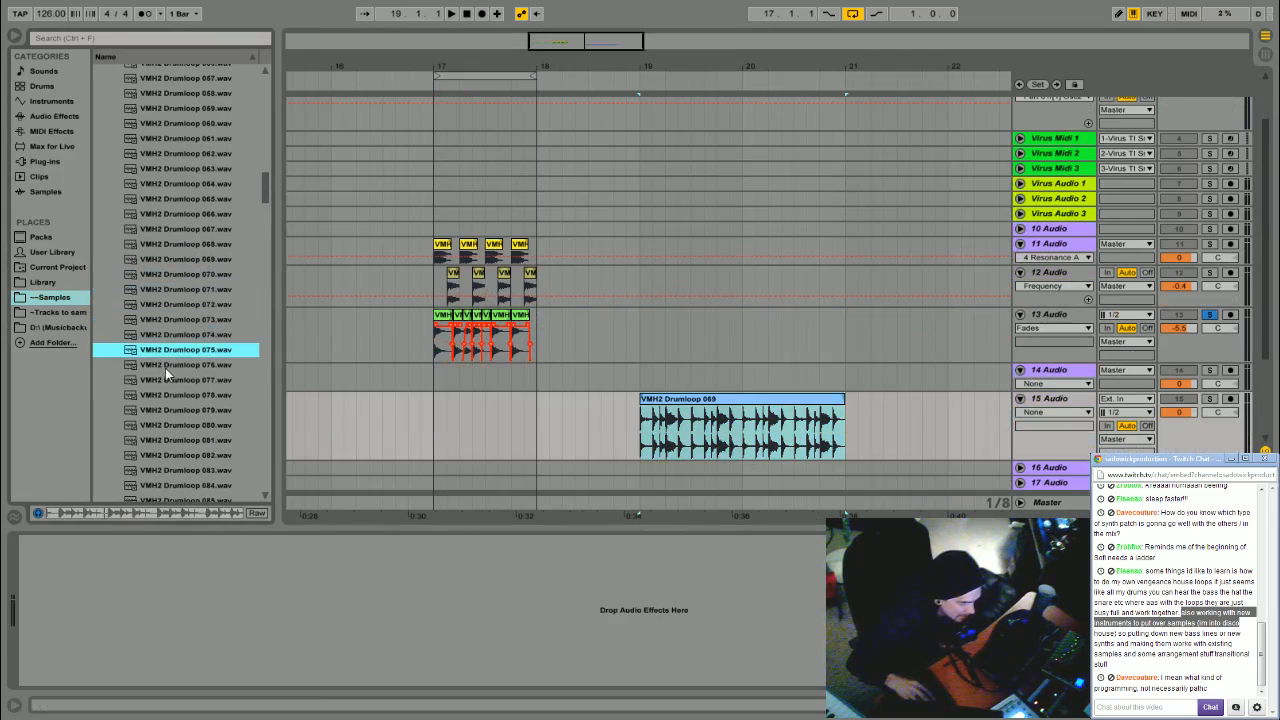
{"action": "left_click", "coordinate": [164, 366]}
{"action": "left_click_drag", "start_coordinate": [164, 368], "coordinate": [640, 468]}
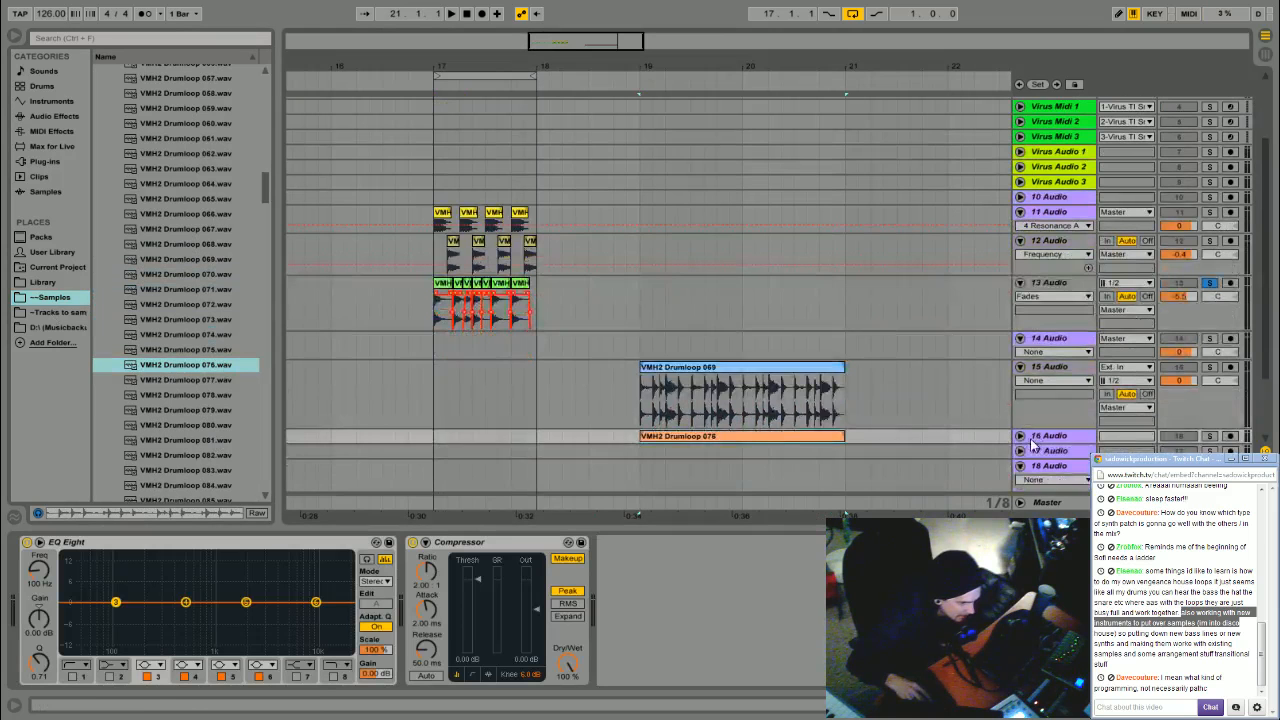
Select both drumloop clips and set the arrangement loop to span them from bar 19 to bar 21
{"action": "left_click_drag", "start_coordinate": [846, 449], "coordinate": [642, 388]}
{"action": "right_click", "coordinate": [671, 368]}
{"action": "left_click", "coordinate": [743, 497]}
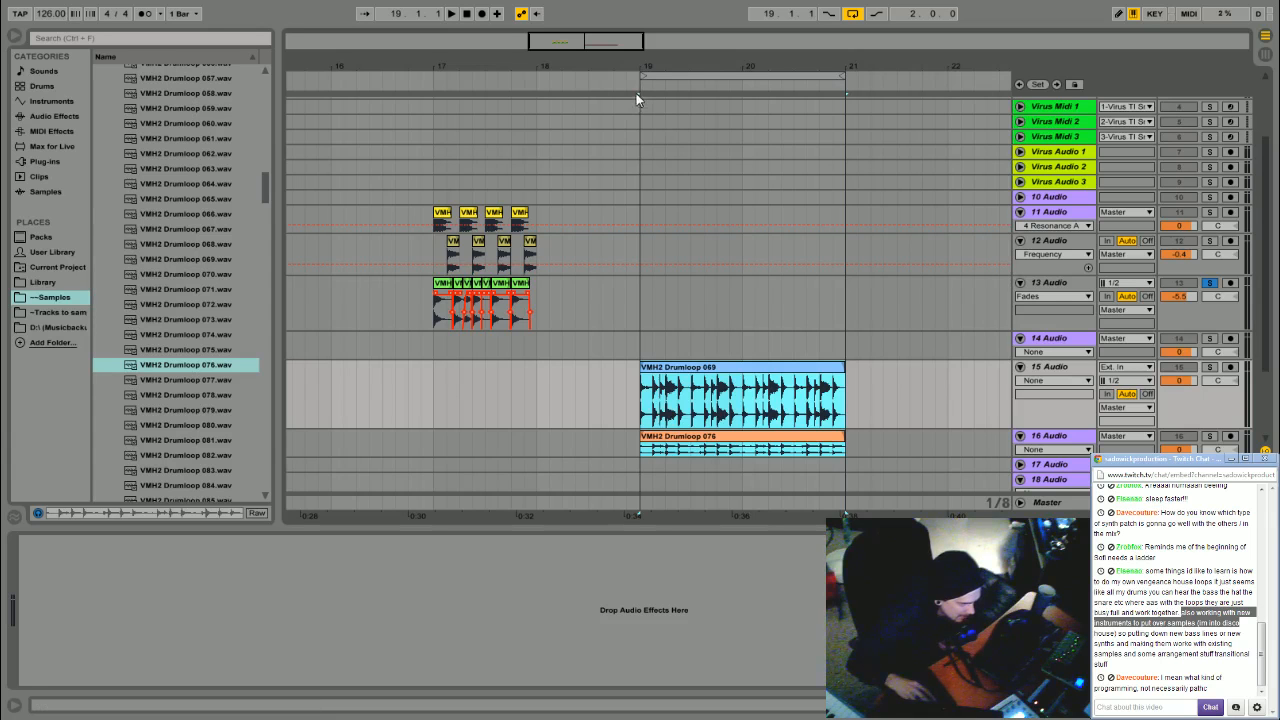
Play the looped drumloops together, turn off solo on 13 Audio, and enlarge the 16 Audio track
{"action": "key", "text": "space"}
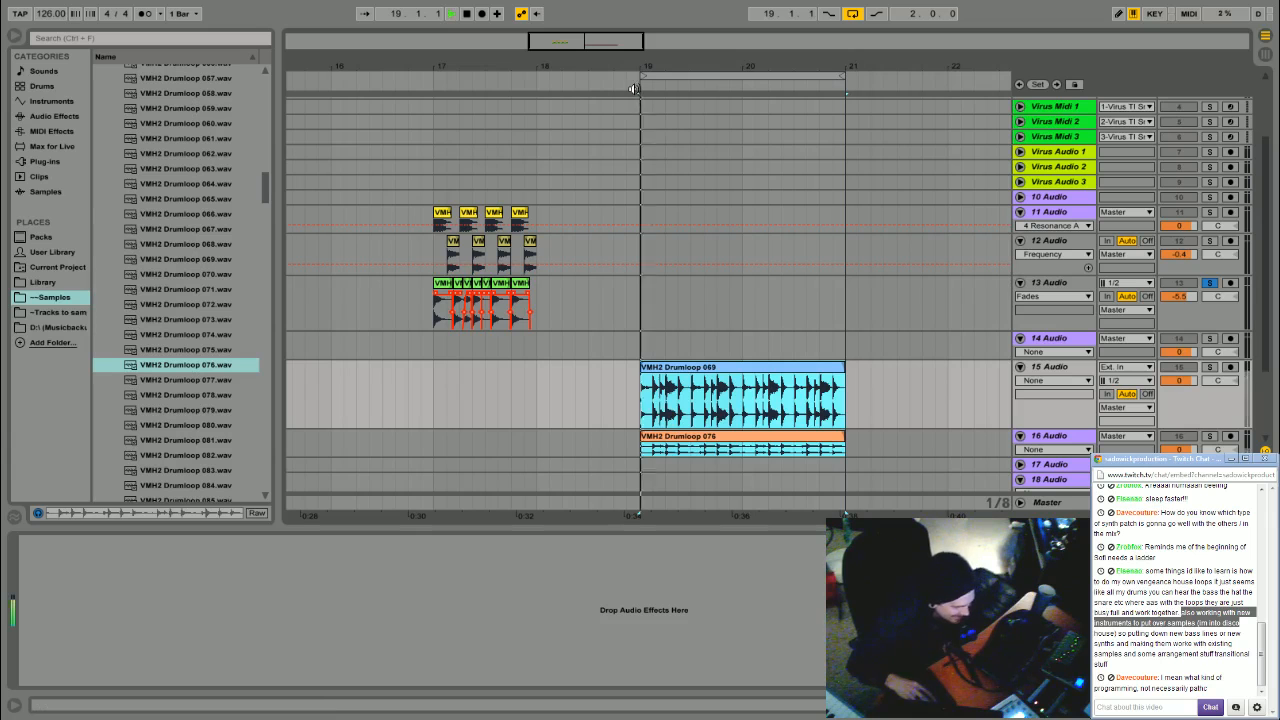
{"action": "left_click", "coordinate": [1210, 284]}
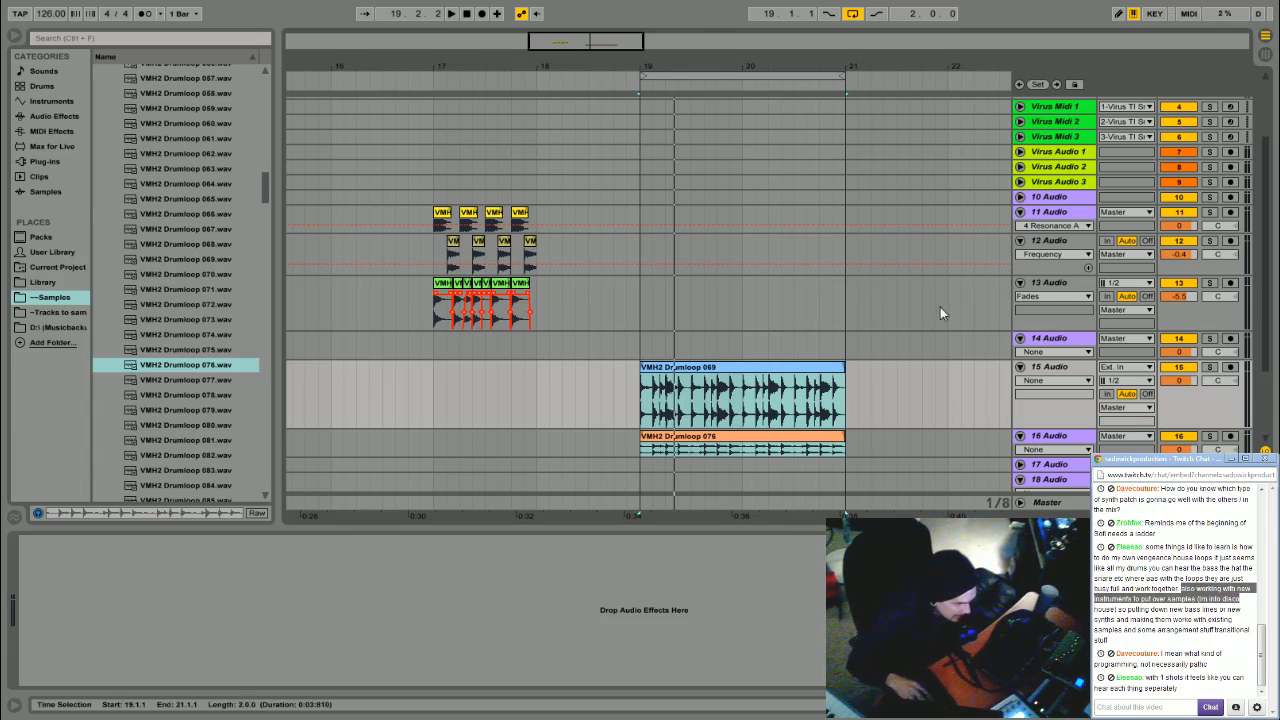
{"action": "left_click_drag", "start_coordinate": [712, 66], "coordinate": [630, 95]}
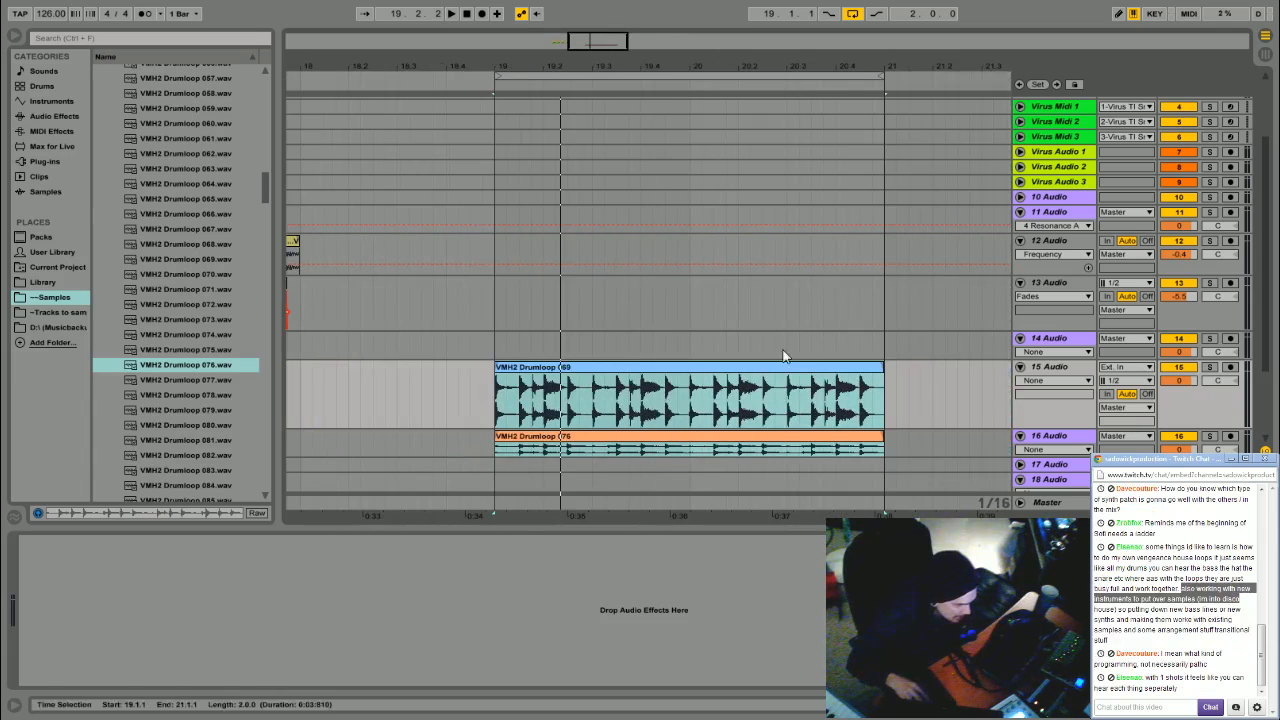
{"action": "scroll", "coordinate": [1215, 410], "scroll_direction": "down", "scroll_amount": 2}
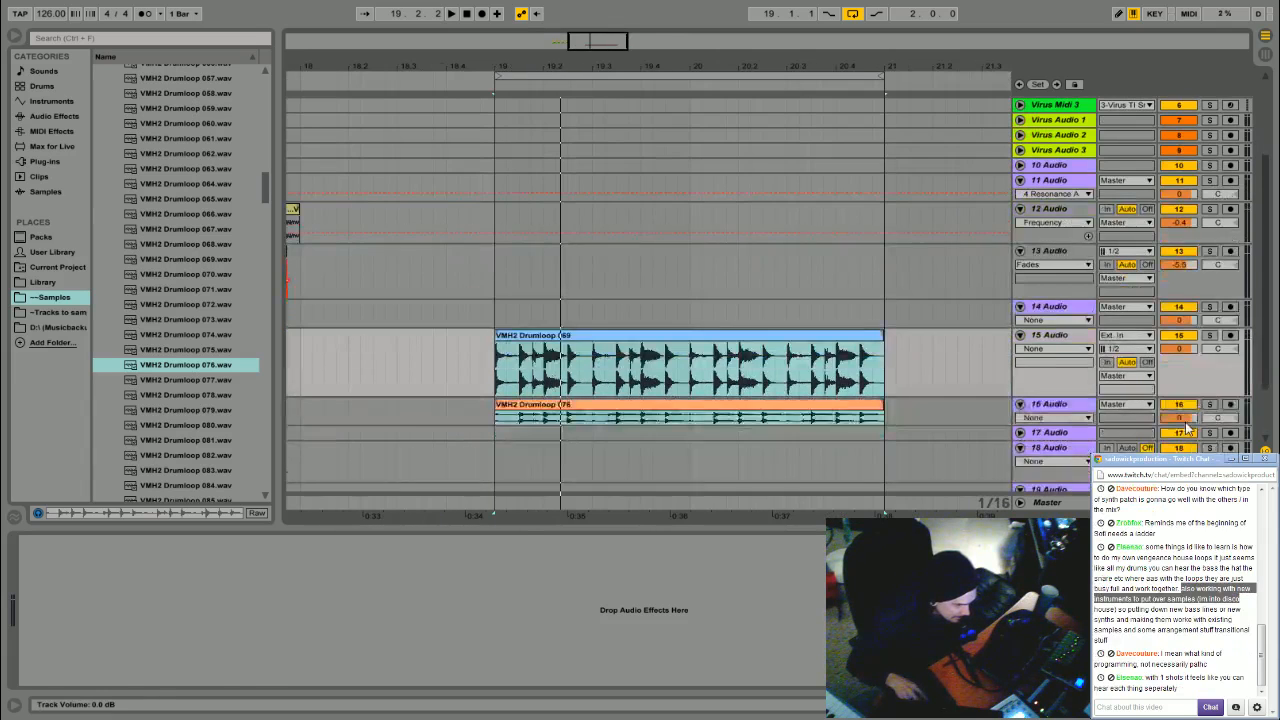
{"action": "left_click", "coordinate": [1183, 420]}
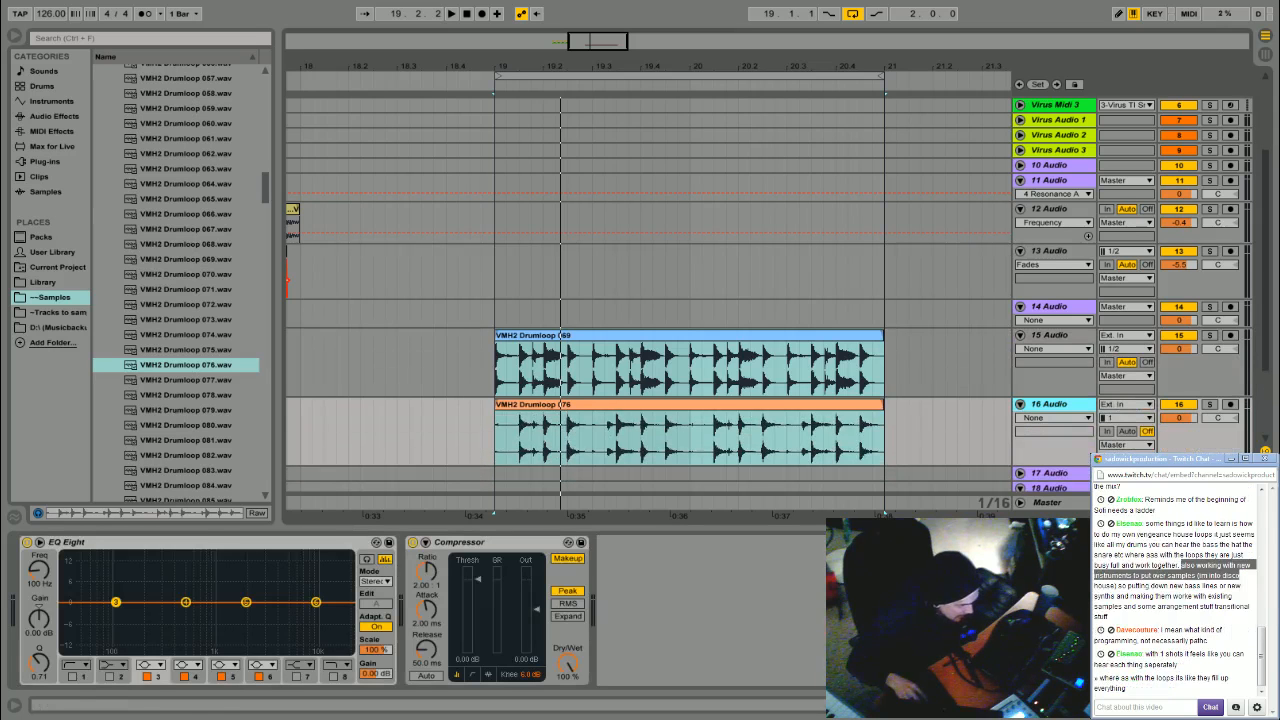
Add an EQ Eight audio effect to the 15 Audio track
{"action": "left_click", "coordinate": [1201, 378]}
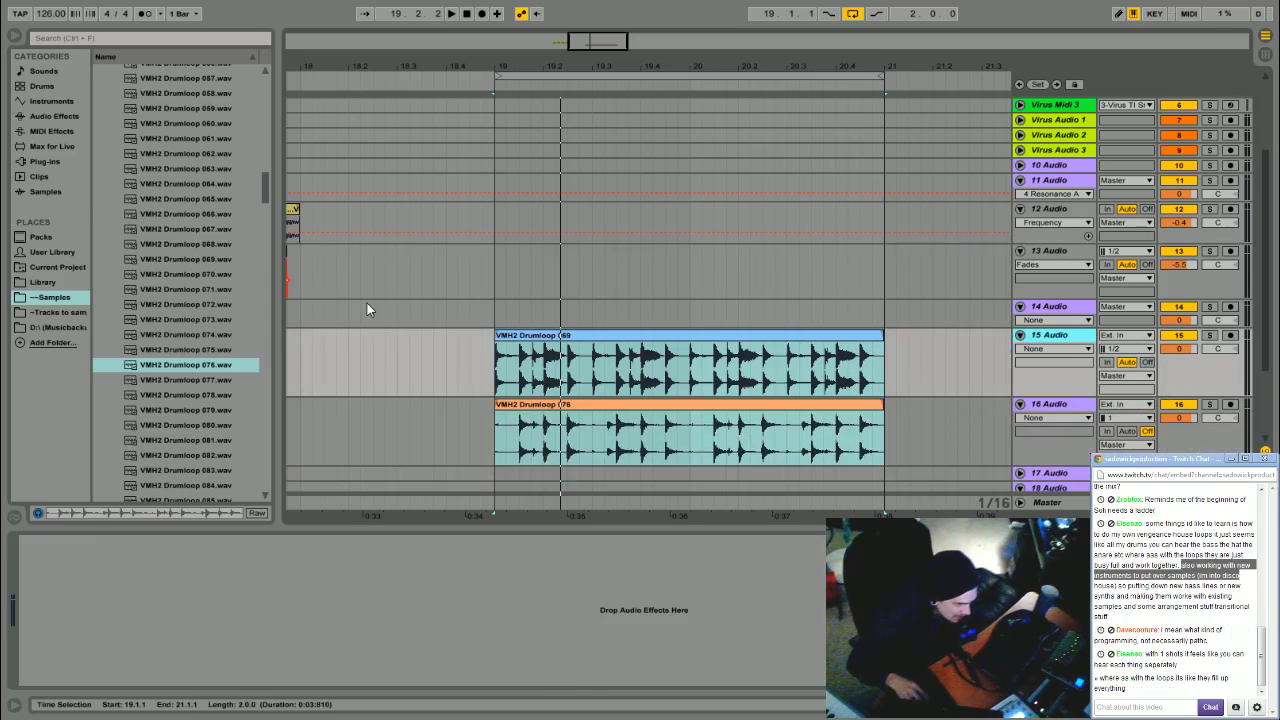
{"action": "left_click", "coordinate": [62, 115]}
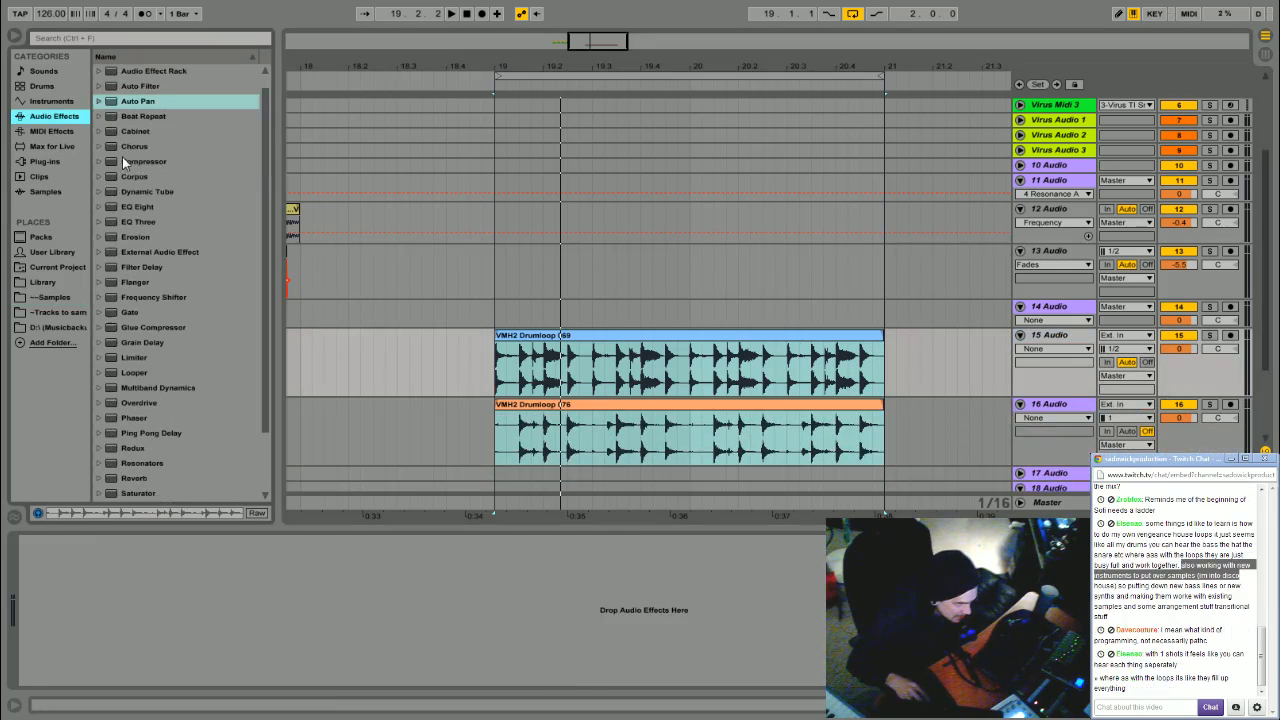
{"action": "scroll", "coordinate": [160, 345], "scroll_direction": "down", "scroll_amount": 3}
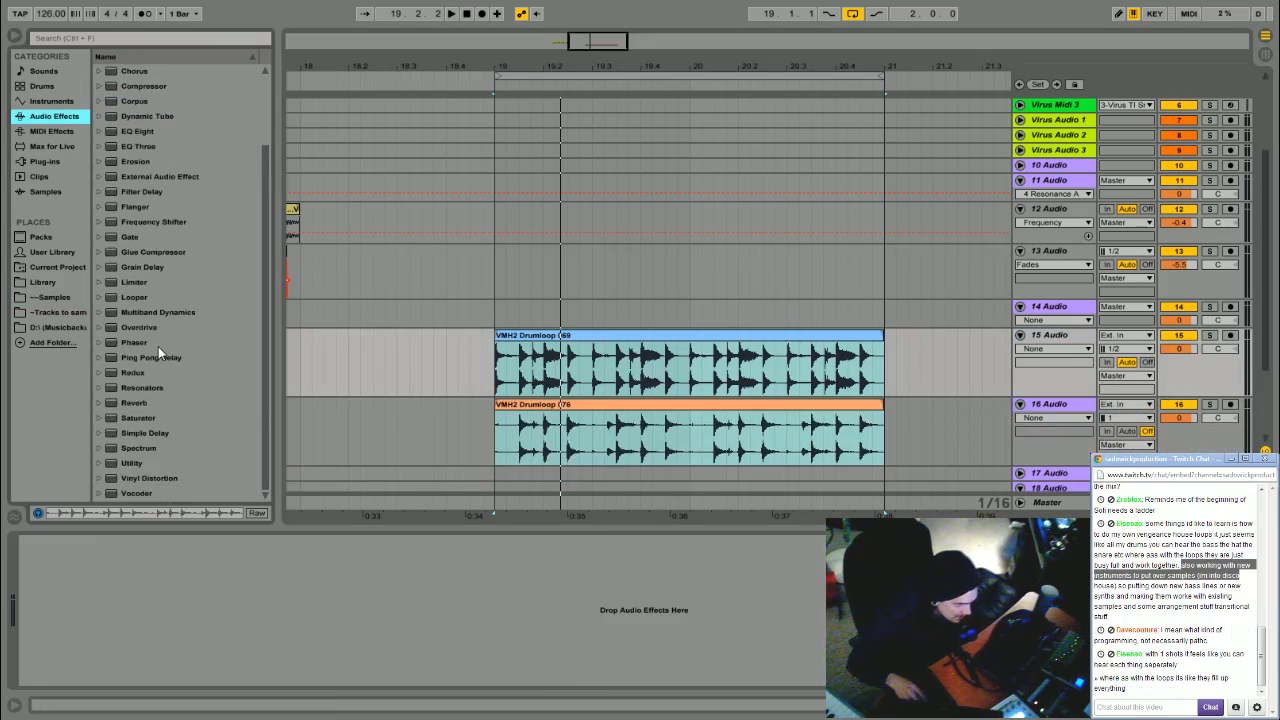
{"action": "scroll", "coordinate": [160, 349], "scroll_direction": "up", "scroll_amount": 3}
{"action": "left_click_drag", "start_coordinate": [149, 222], "coordinate": [220, 588]}
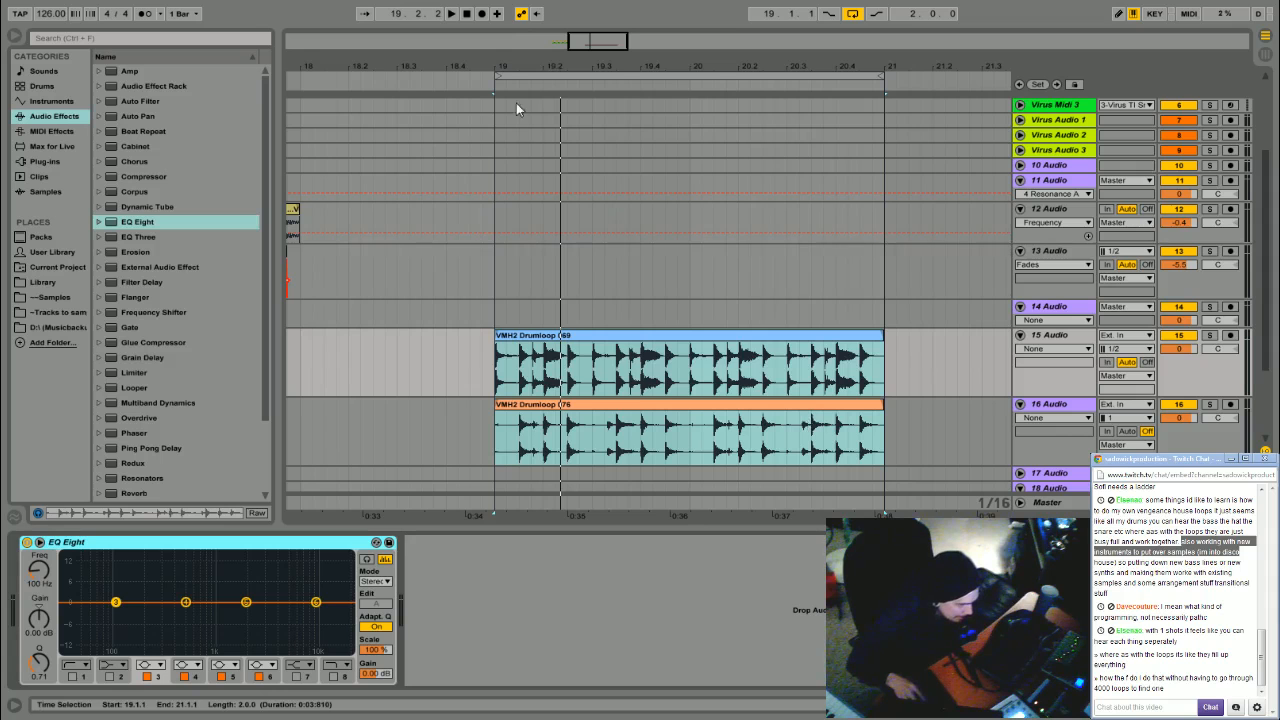
Delete both drumloop clips, VMH2 Drumloop 076 and VMH2 Drumloop 069, from 16 Audio and 15 Audio
{"action": "left_click_drag", "start_coordinate": [530, 66], "coordinate": [464, 68]}
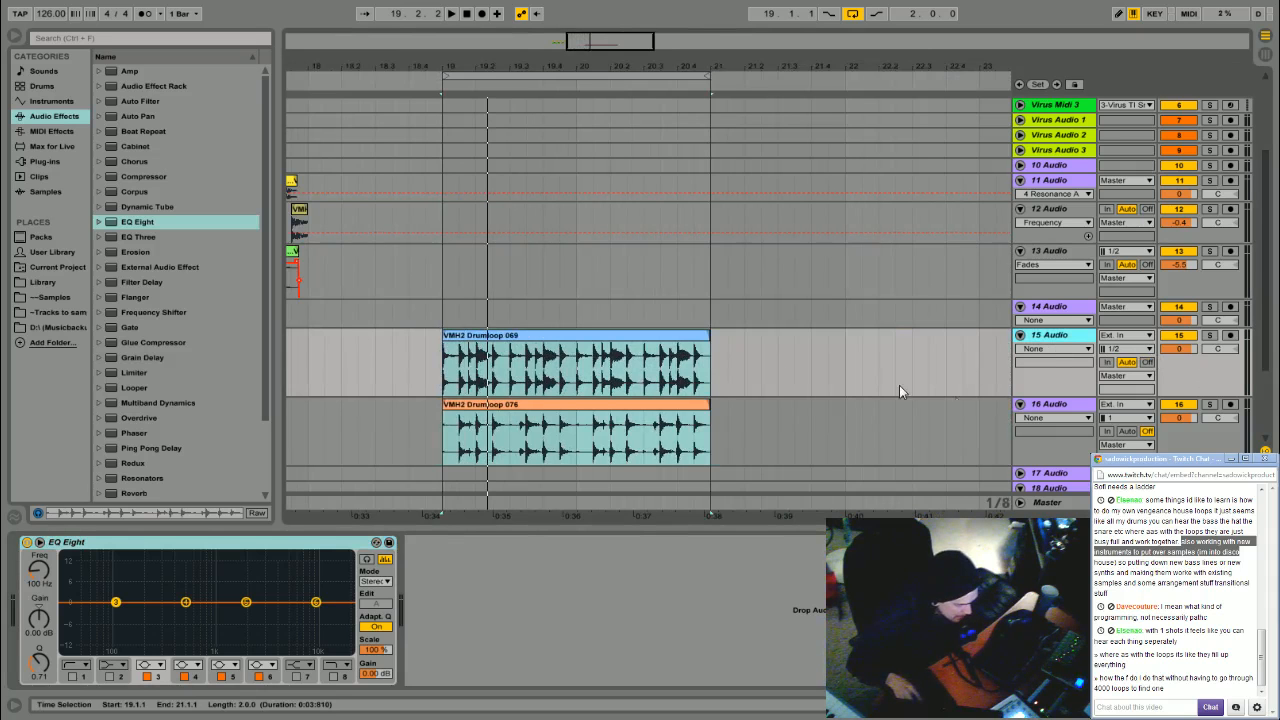
{"action": "mouse_move", "coordinate": [466, 70]}
{"action": "left_mouse_down"}
{"action": "mouse_move", "coordinate": [466, 112]}
{"action": "mouse_move", "coordinate": [466, 88]}
{"action": "left_mouse_up"}
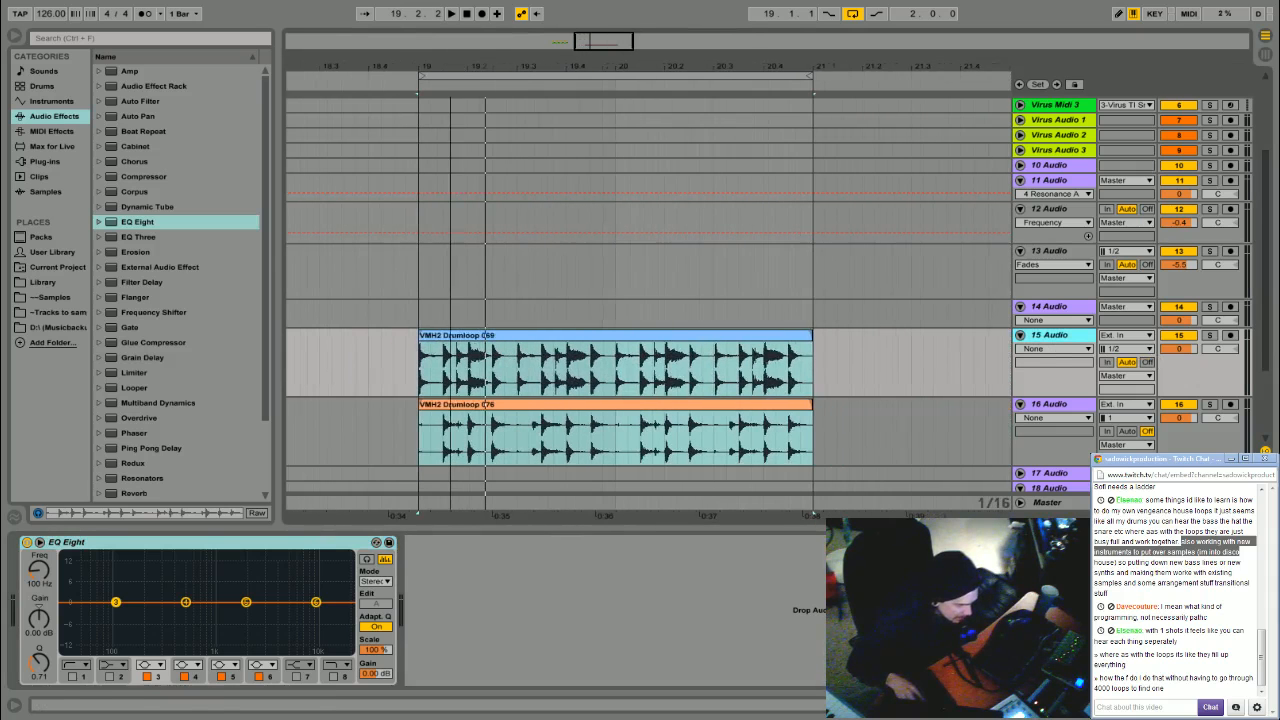
{"action": "left_click", "coordinate": [516, 404]}
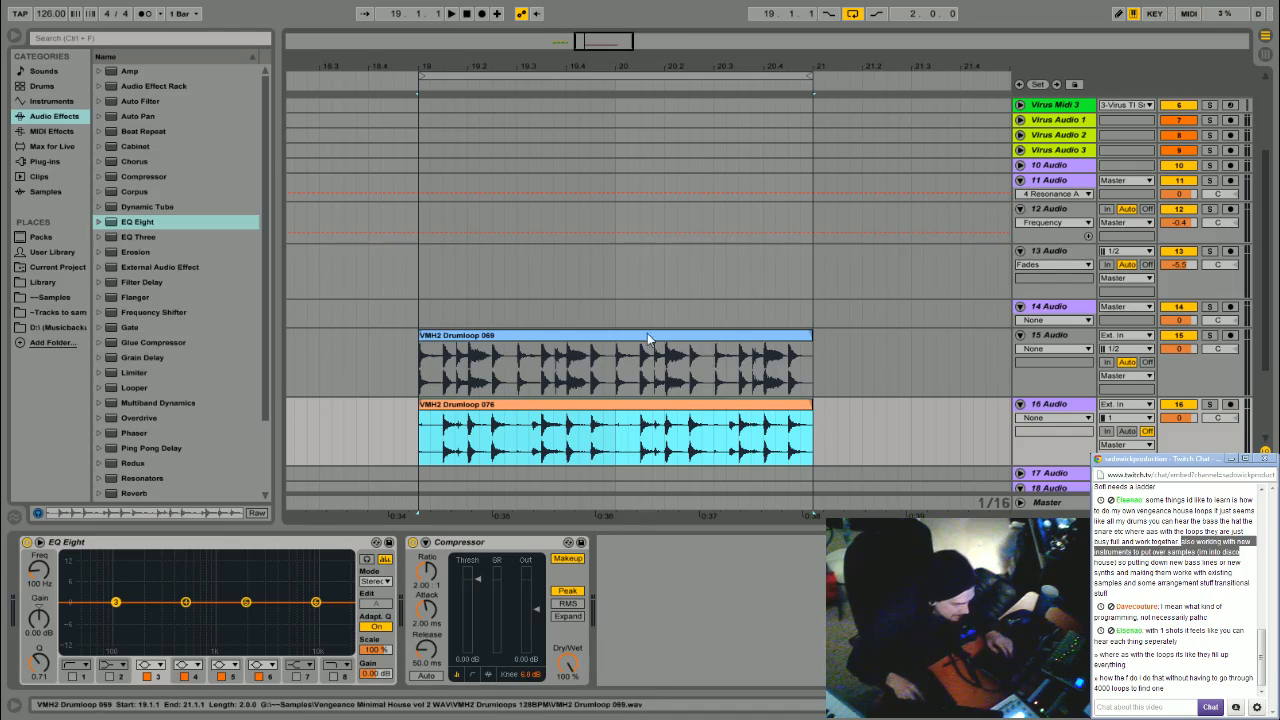
{"action": "key", "text": "Delete"}
{"action": "left_click", "coordinate": [608, 336]}
{"action": "key", "text": "Delete"}
{"action": "left_click", "coordinate": [1078, 364]}
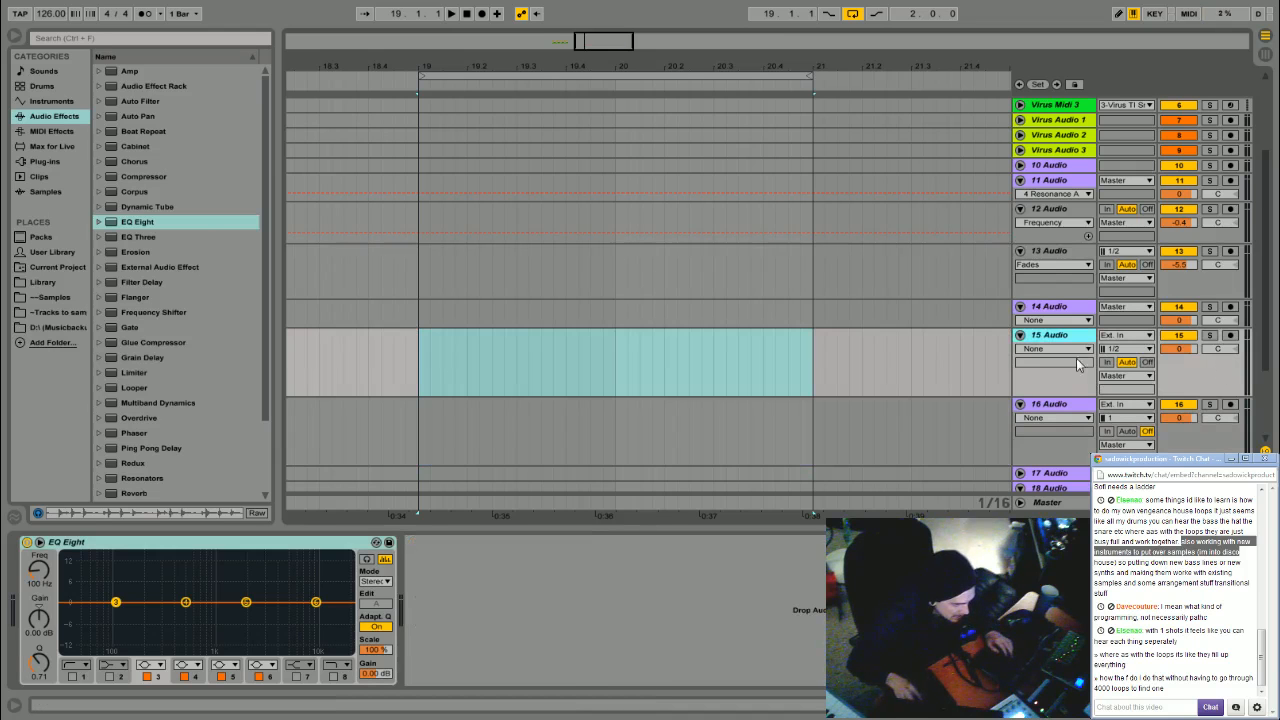
Open the VEH3 Houseloops 128BPM folder inside AA Vengeance.Essential.House.Vol.3 in the Library
{"action": "left_click", "coordinate": [58, 252]}
{"action": "left_click", "coordinate": [60, 268]}
{"action": "left_click", "coordinate": [56, 283]}
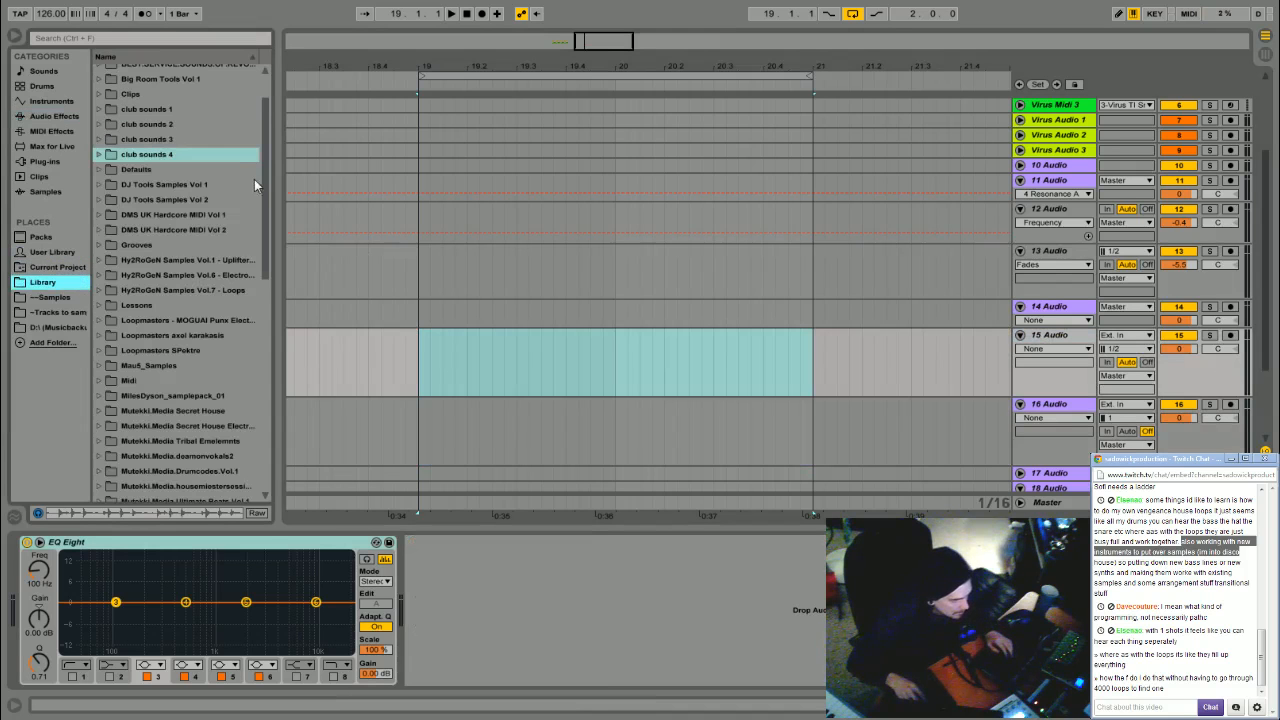
{"action": "scroll", "coordinate": [268, 181], "scroll_direction": "up", "scroll_amount": 2}
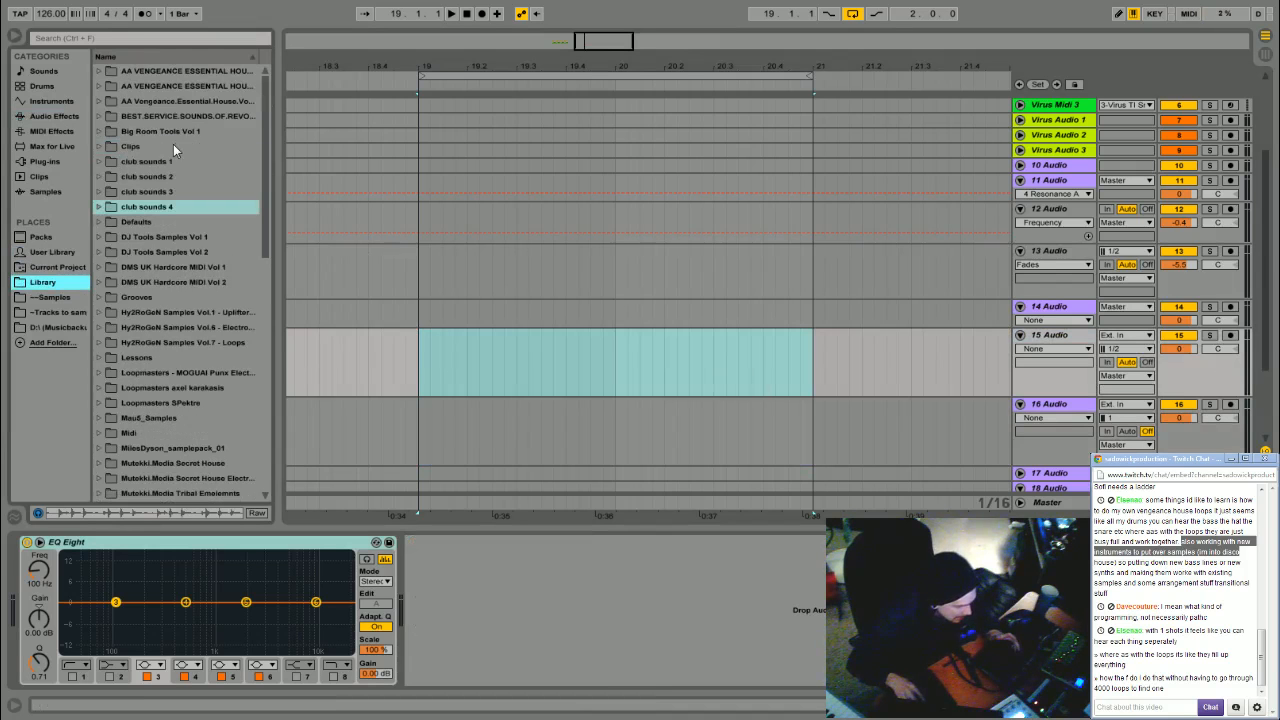
{"action": "left_click", "coordinate": [98, 101]}
{"action": "left_click", "coordinate": [99, 102]}
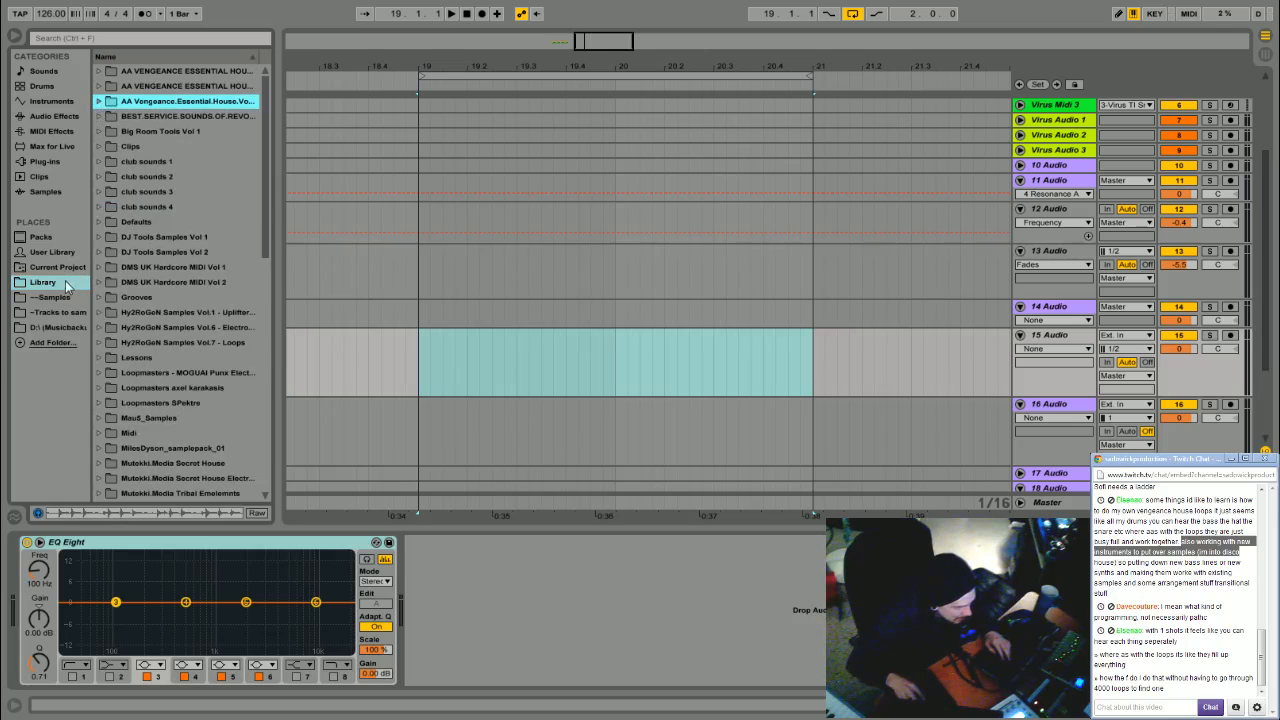
{"action": "left_click", "coordinate": [98, 101]}
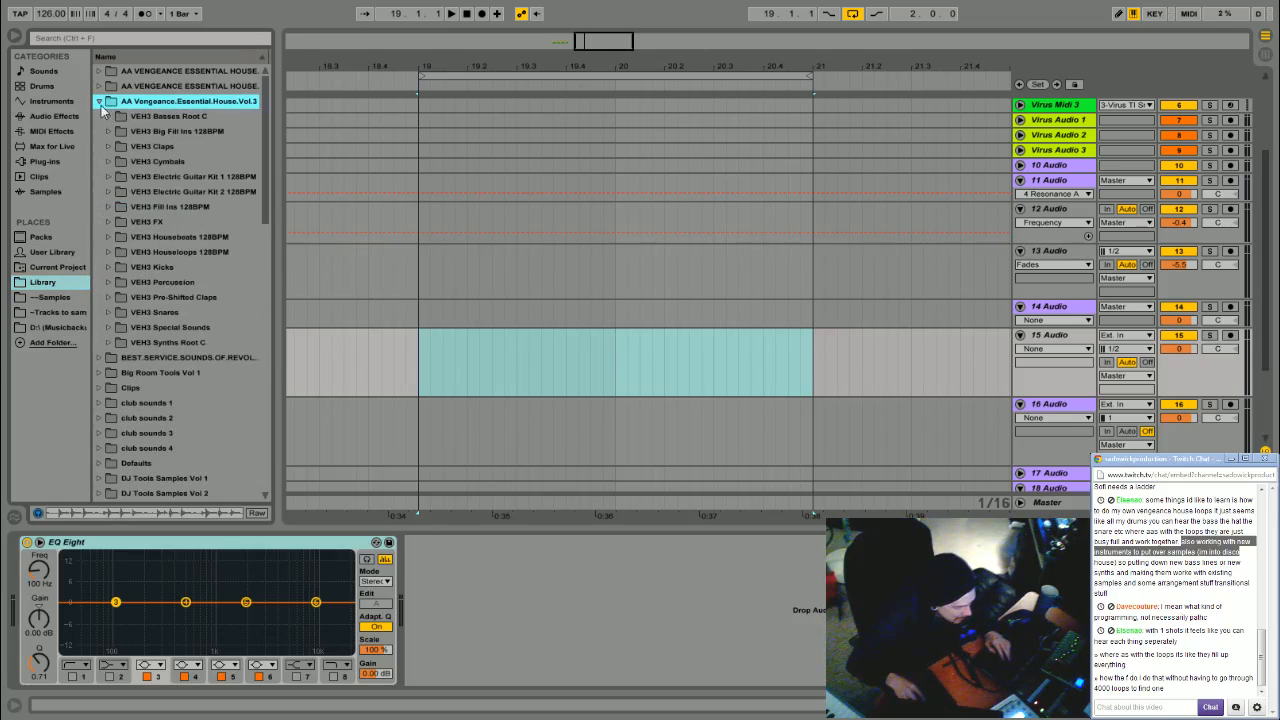
{"action": "left_click", "coordinate": [109, 251]}
Preview a range of loops in the VEH3 Houseloops 128BPM folder to find one for conversion
{"action": "scroll", "coordinate": [150, 275], "scroll_direction": "down", "scroll_amount": 3}
{"action": "left_click", "coordinate": [175, 297]}
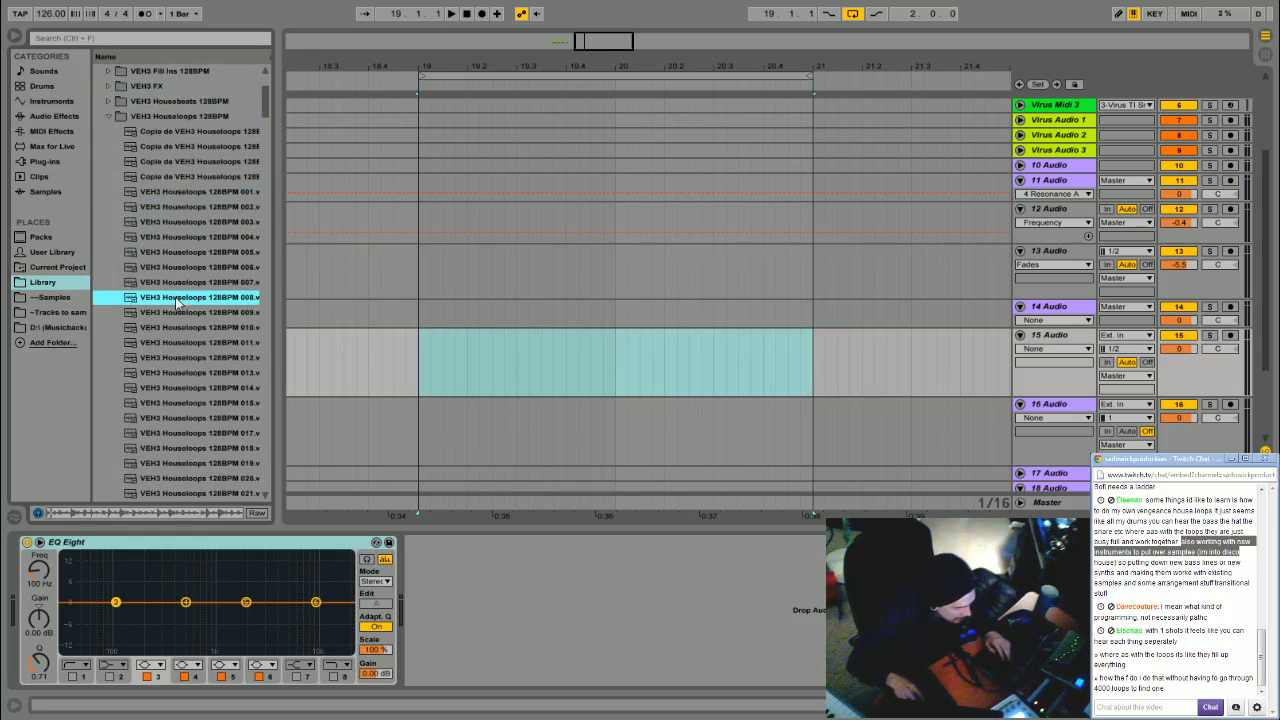
{"action": "left_click", "coordinate": [174, 327]}
{"action": "scroll", "coordinate": [170, 300], "scroll_direction": "down", "scroll_amount": 5}
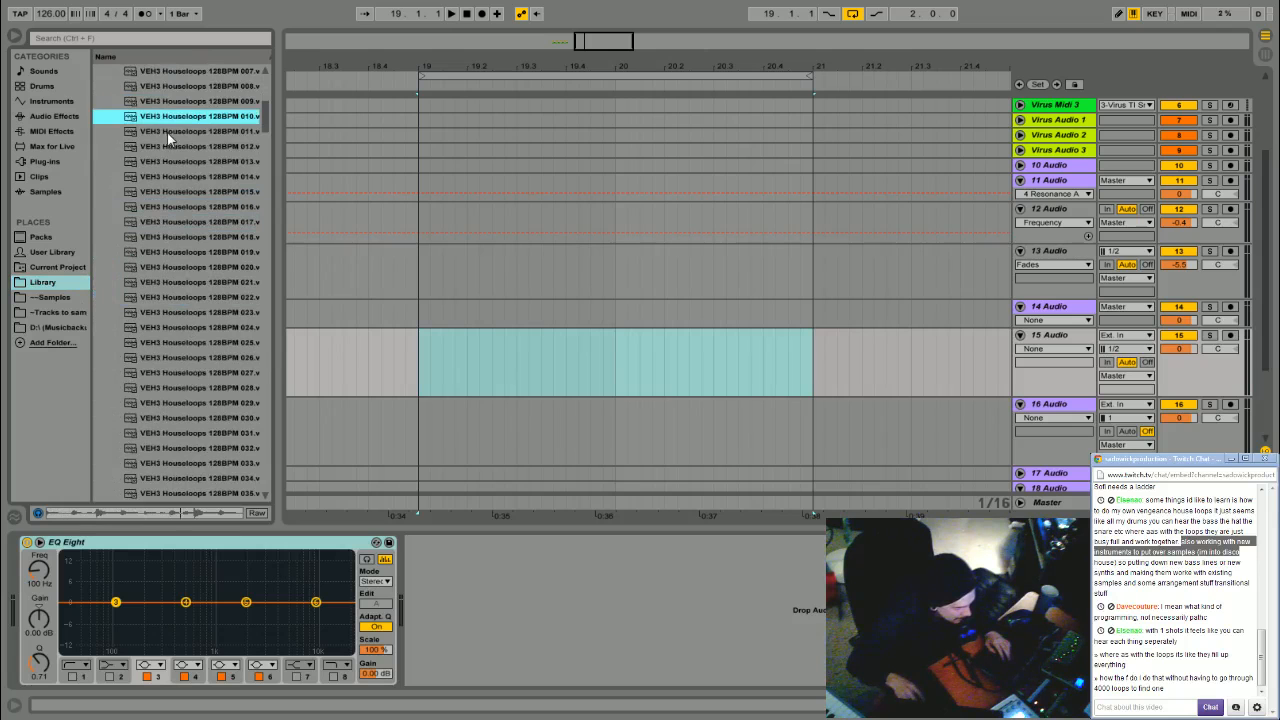
{"action": "left_click", "coordinate": [166, 162]}
{"action": "left_click", "coordinate": [172, 297]}
{"action": "scroll", "coordinate": [172, 297], "scroll_direction": "down", "scroll_amount": 4}
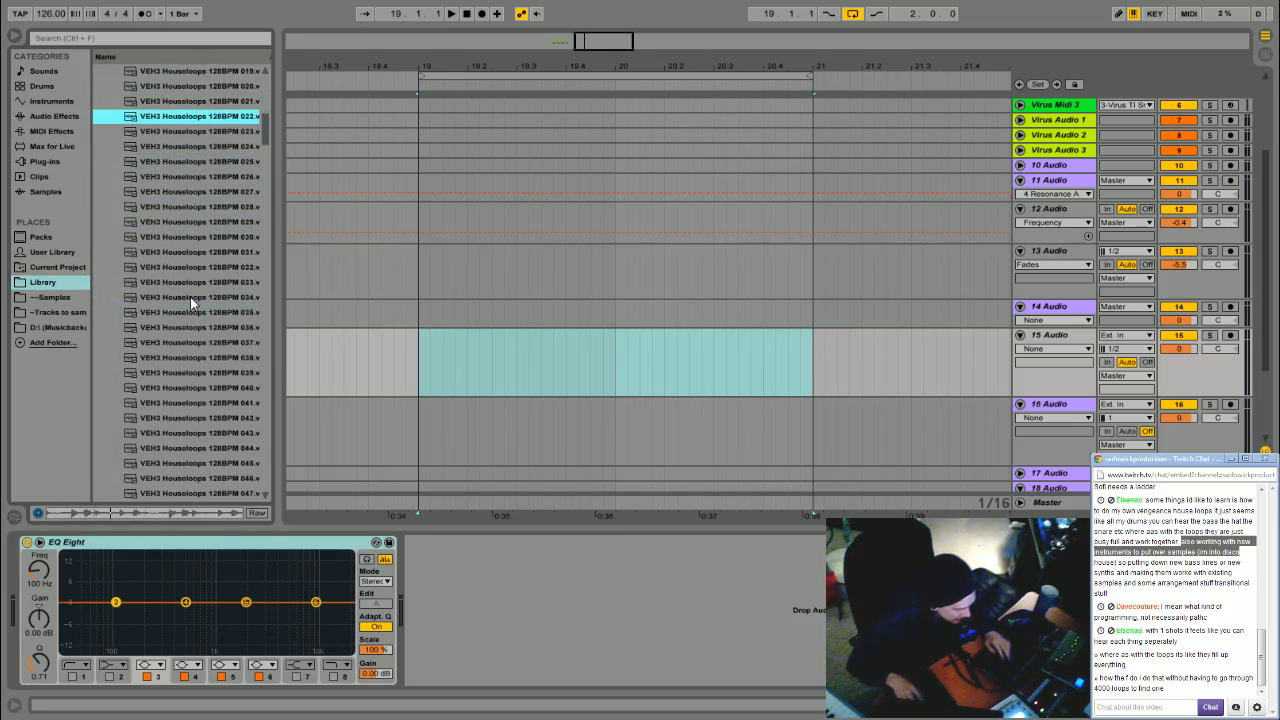
{"action": "left_click", "coordinate": [190, 312]}
{"action": "scroll", "coordinate": [190, 310], "scroll_direction": "down", "scroll_amount": 5}
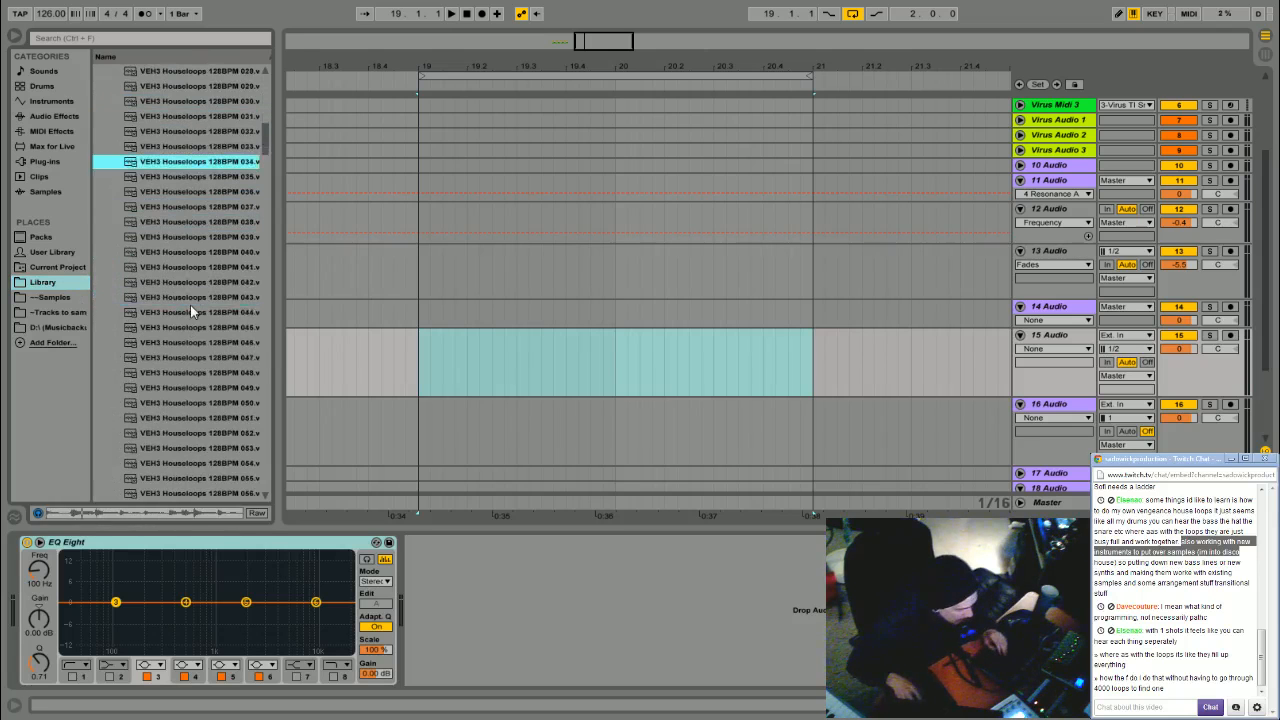
{"action": "key", "text": "Down"}
{"action": "scroll", "coordinate": [191, 314], "scroll_direction": "down", "scroll_amount": 3}
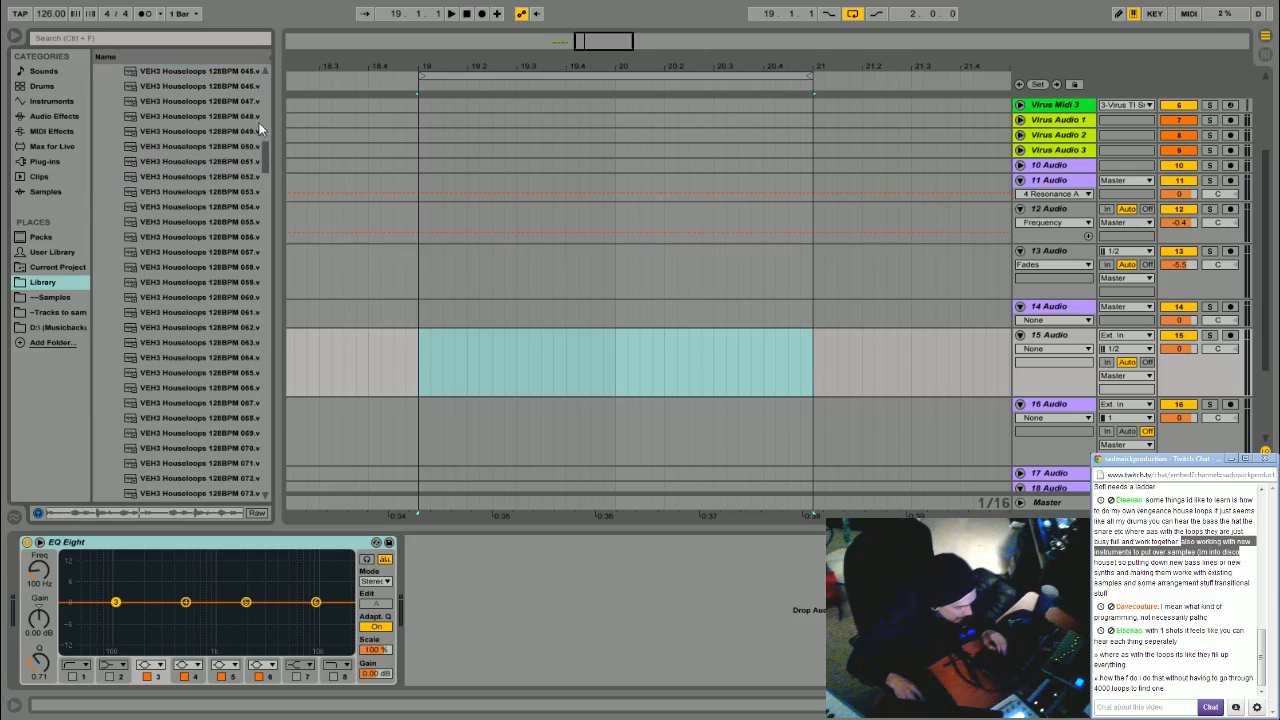
{"action": "key", "text": "Down"}
{"action": "scroll", "coordinate": [268, 140], "scroll_direction": "up", "scroll_amount": 3}
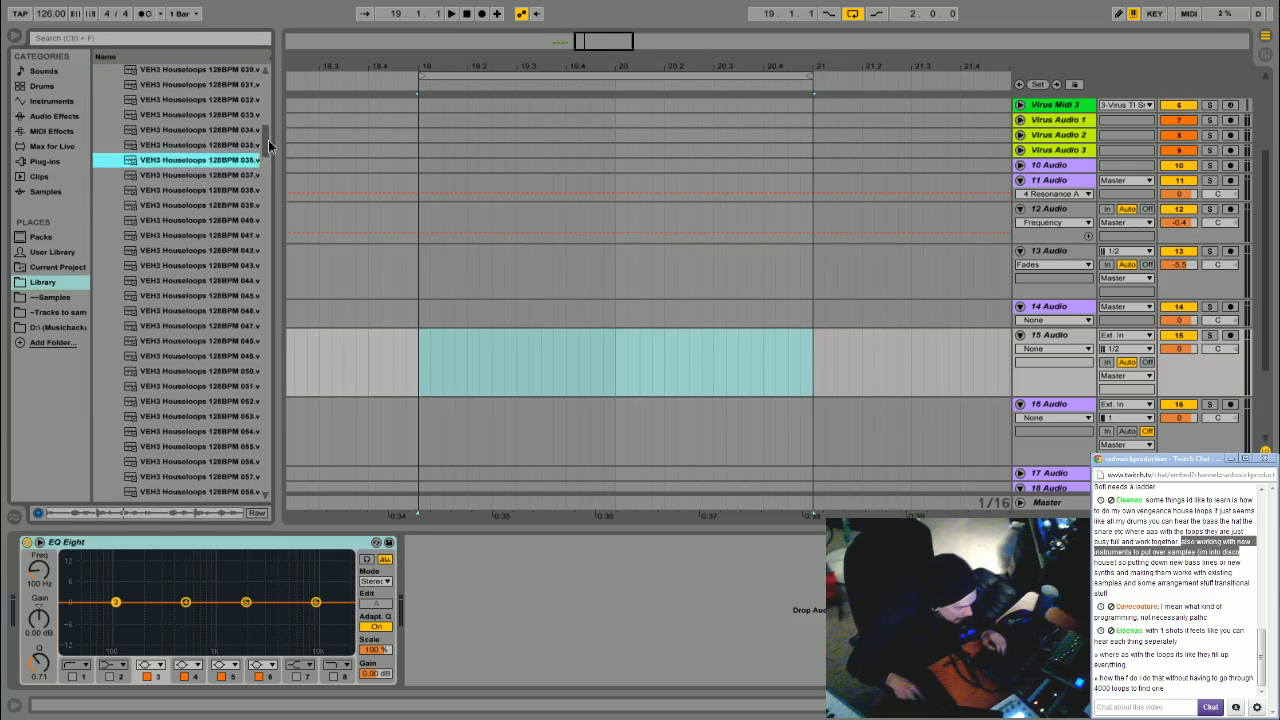
Place VEH3 Houseloops 128BPM 036 at bar 19 on 15 Audio and convert its drums to a new MIDI track
{"action": "left_click_drag", "start_coordinate": [200, 205], "coordinate": [476, 334]}
{"action": "right_click", "coordinate": [476, 334]}
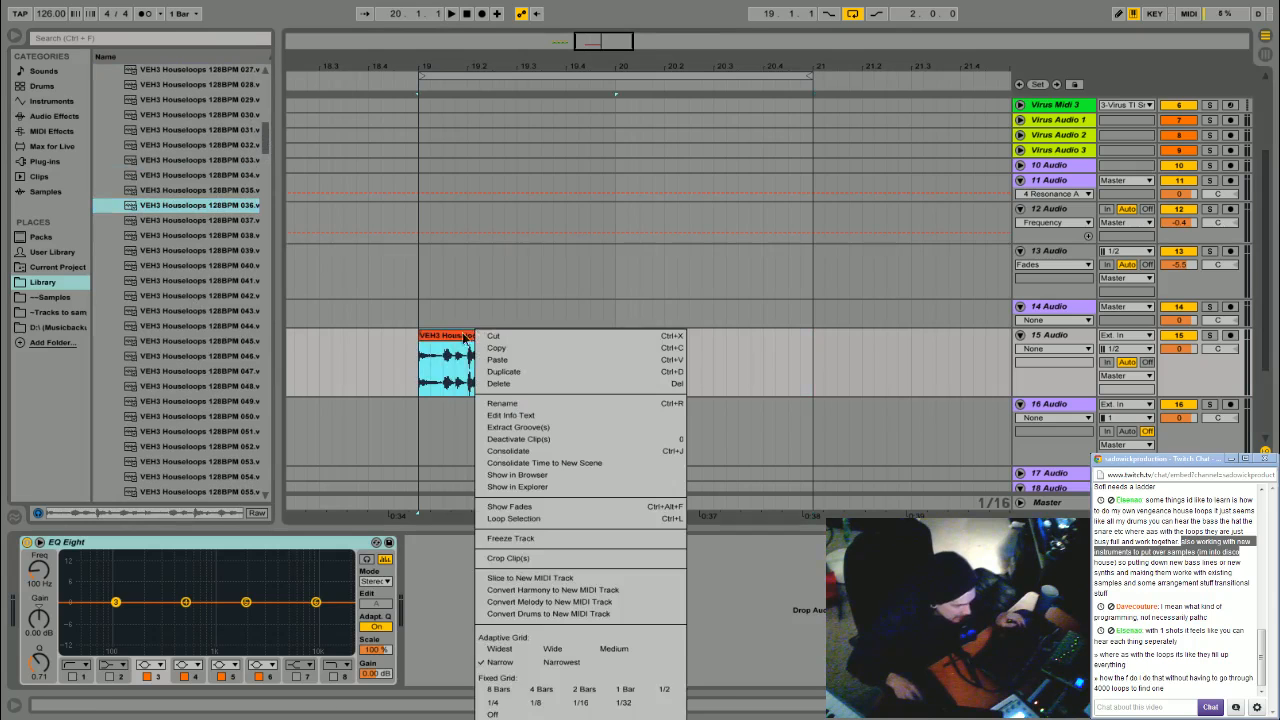
{"action": "left_click", "coordinate": [590, 617]}
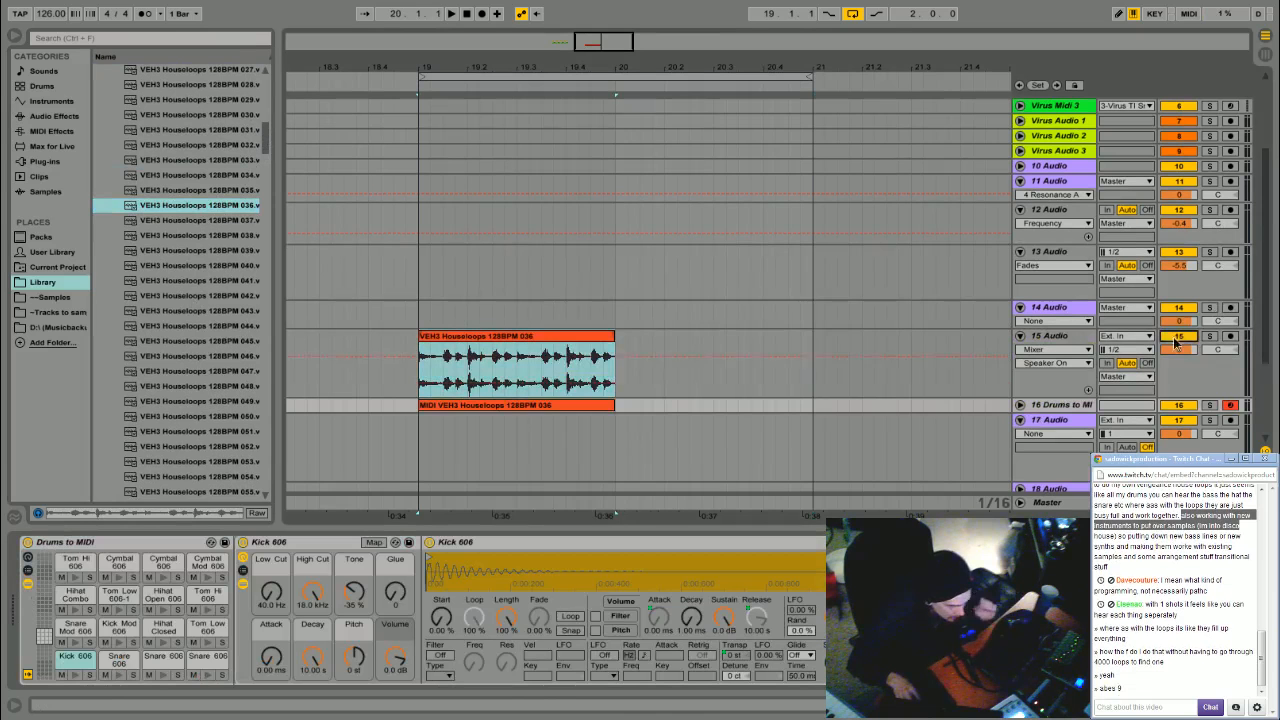
Solo the converted drums MIDI track and audition its clip from bar 19
{"action": "left_click", "coordinate": [1207, 408]}
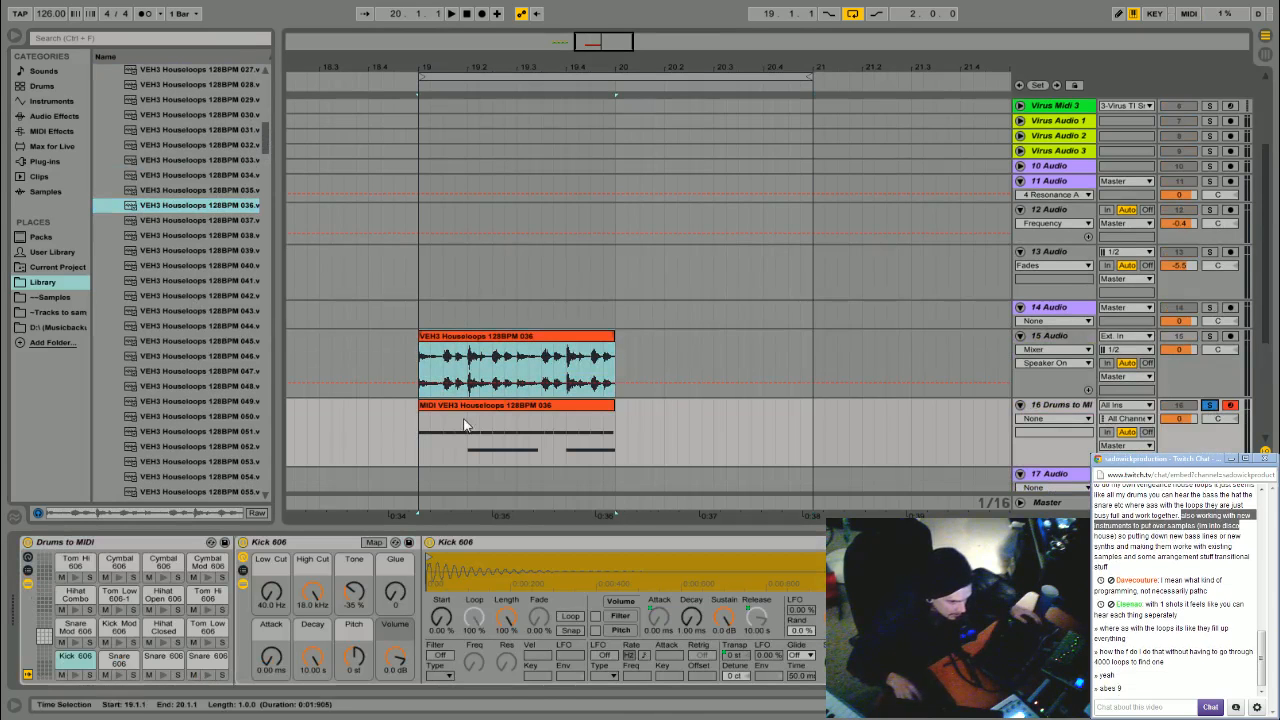
{"action": "left_click", "coordinate": [460, 417]}
{"action": "key", "text": "space"}
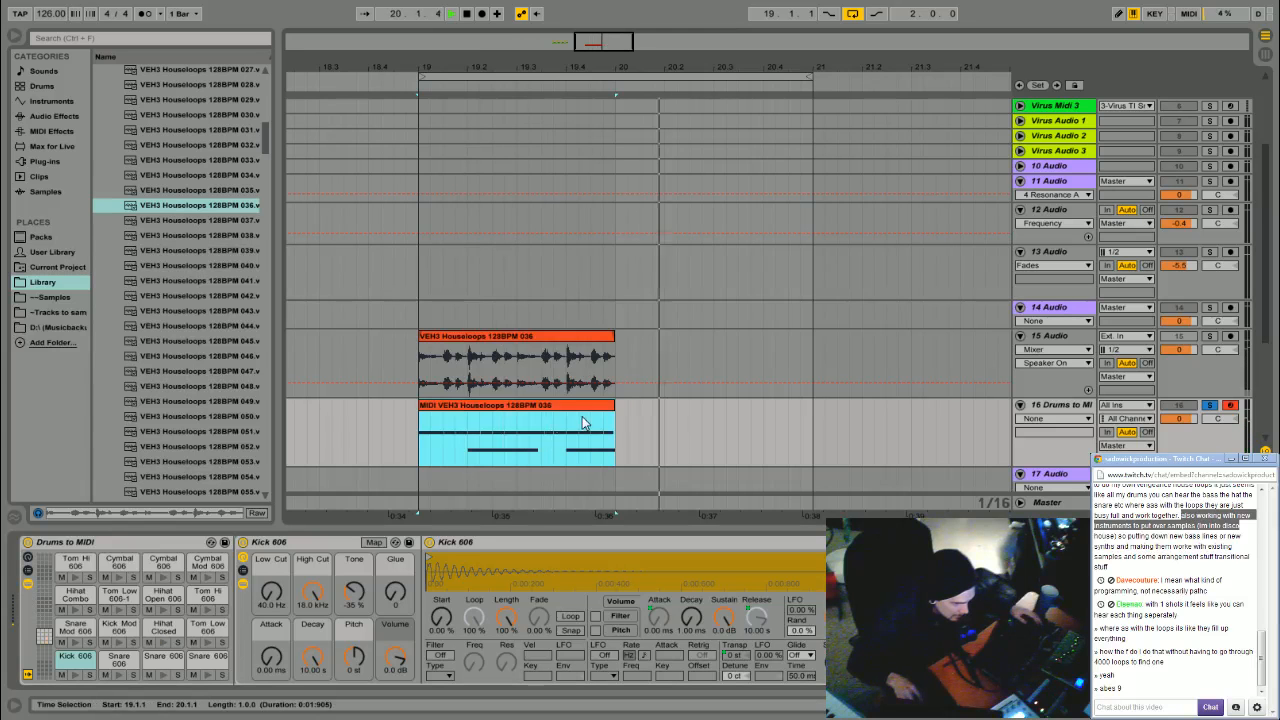
{"action": "key", "text": "space"}
{"action": "left_click_drag", "start_coordinate": [518, 440], "coordinate": [419, 437]}
{"action": "key", "text": "space"}
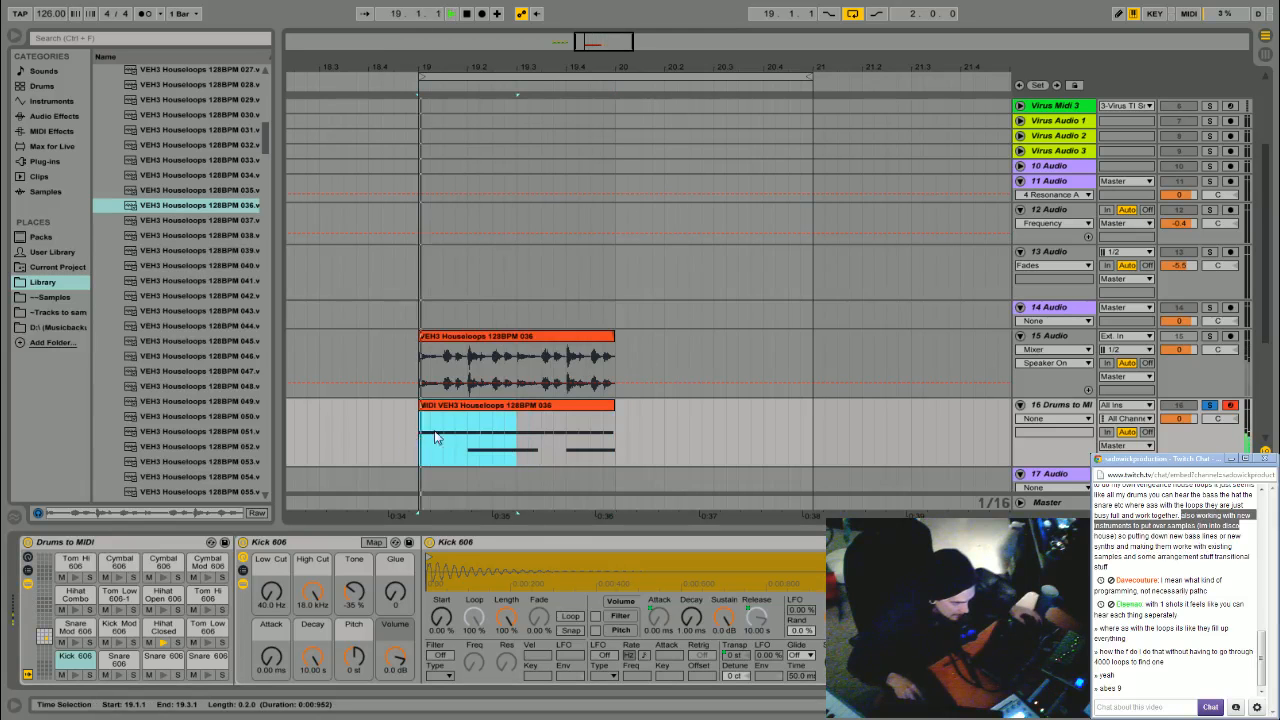
Open the converted MIDI clip's notes and audition it while selecting individual Hihat Closed 606 notes around beat 3
{"action": "double_click", "coordinate": [532, 406]}
{"action": "key", "text": "space"}
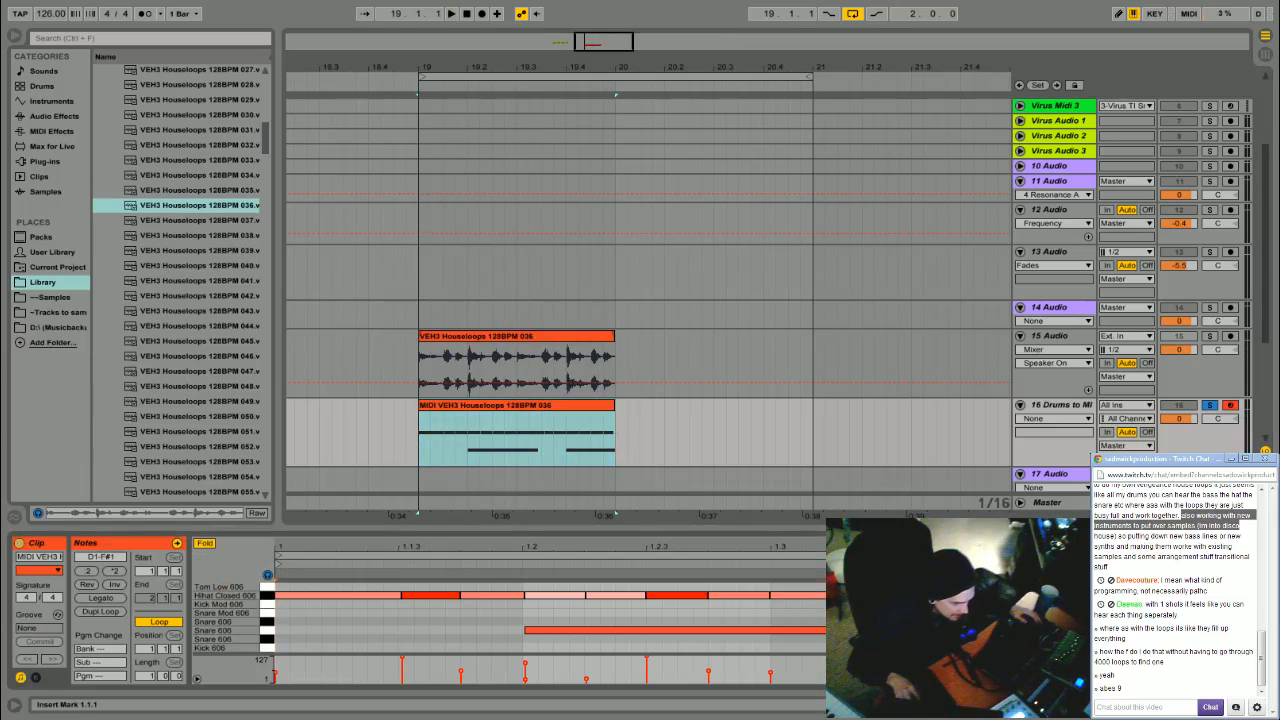
{"action": "key", "text": "space"}
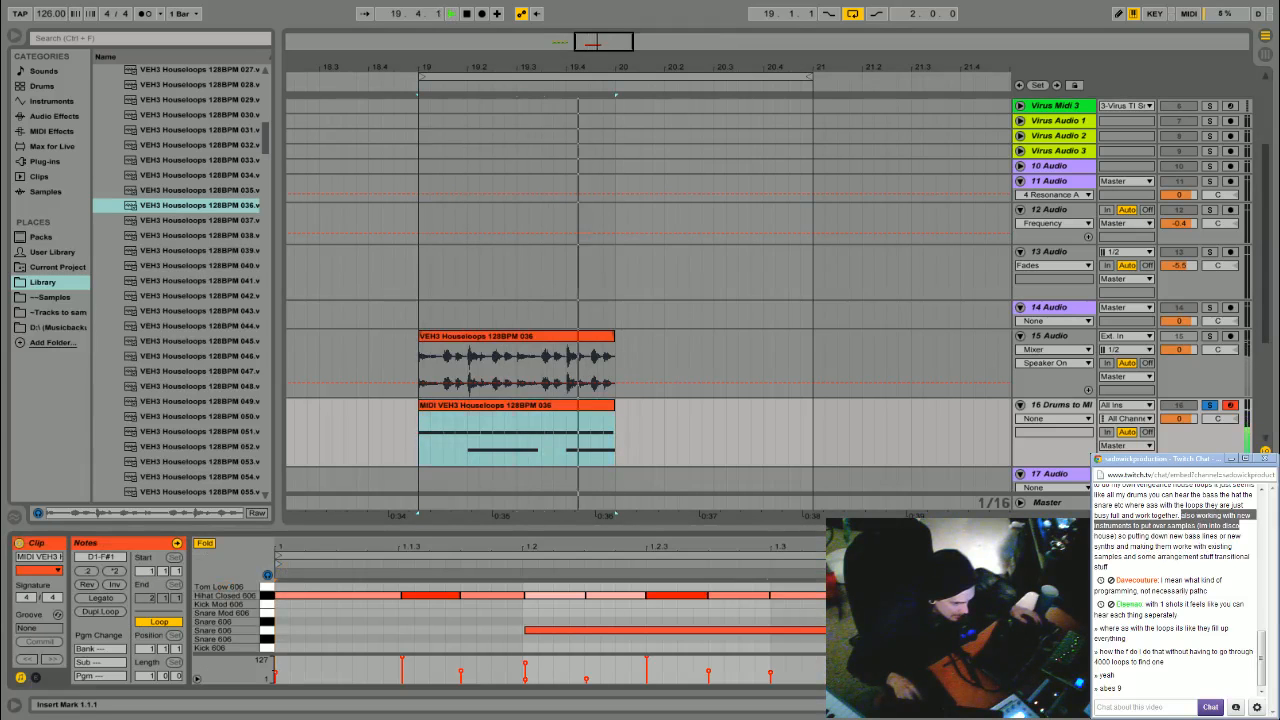
{"action": "left_click", "coordinate": [850, 596]}
{"action": "left_click", "coordinate": [928, 596]}
{"action": "key", "text": "space"}
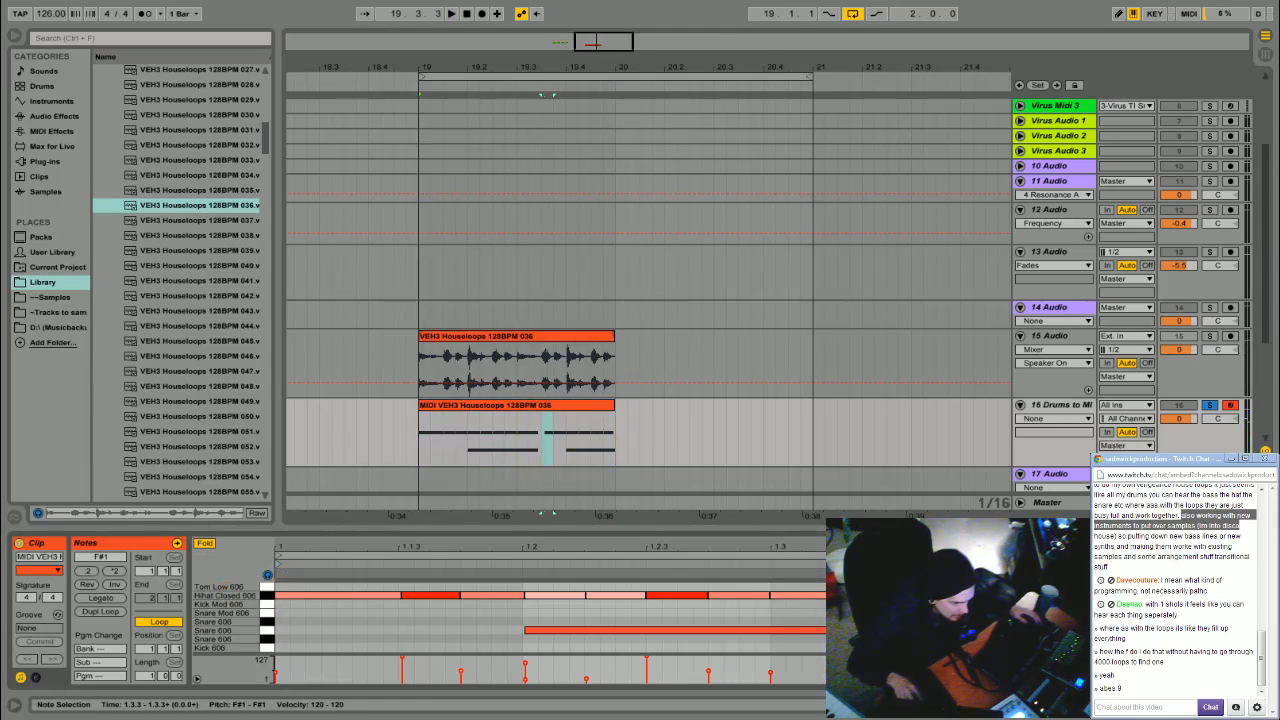
{"action": "left_click", "coordinate": [860, 596]}
{"action": "key", "text": "space"}
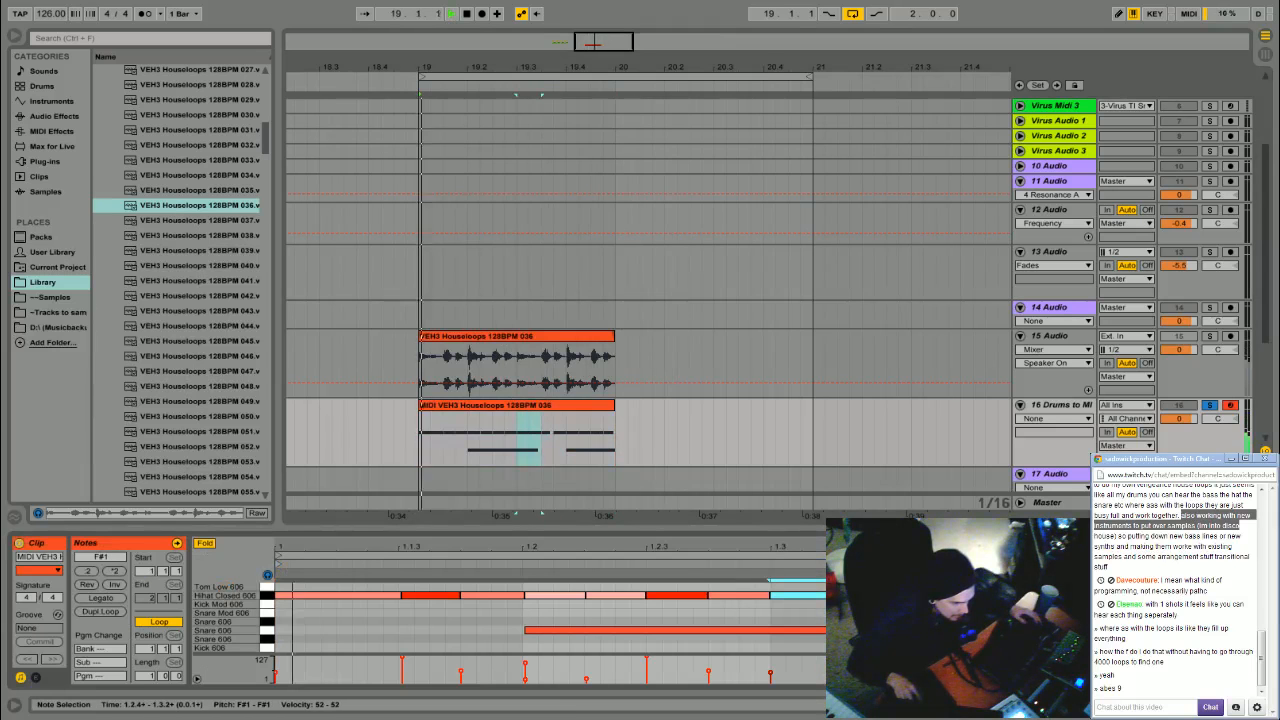
{"action": "left_click", "coordinate": [922, 596]}
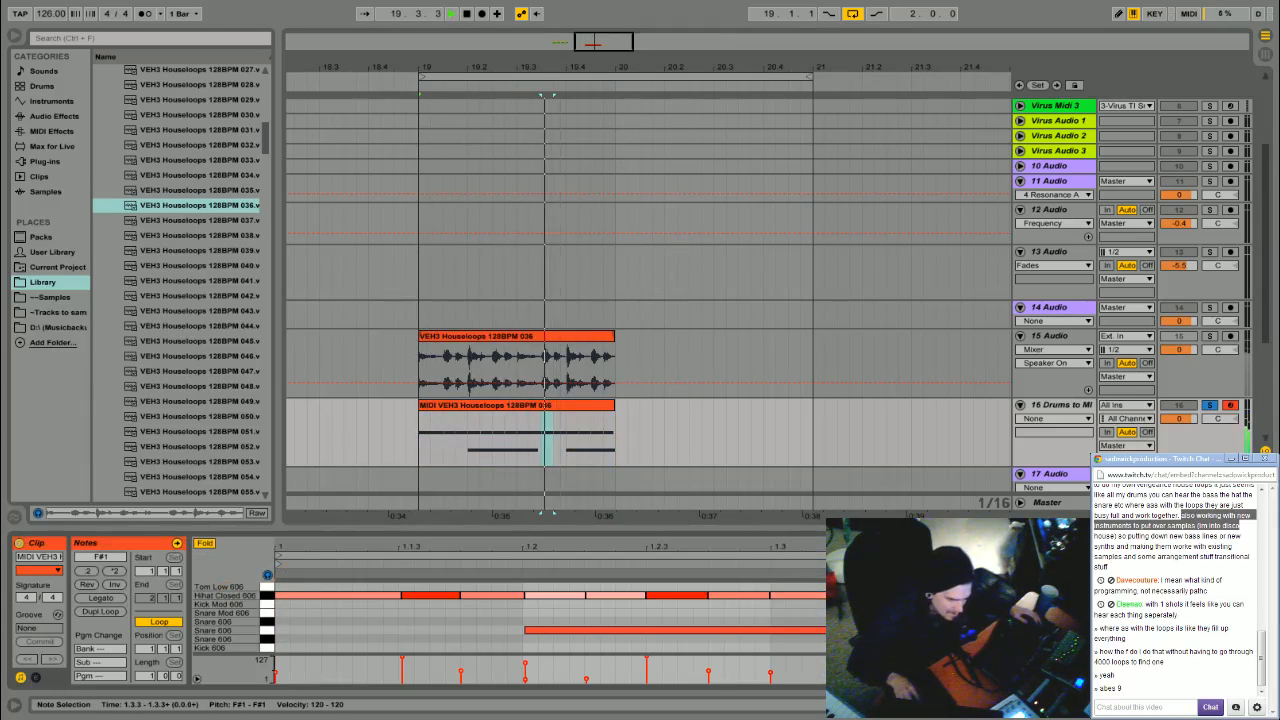
Set the arrangement loop to the converted MIDI clip, bar 19 to bar 20, and disarm recording on its track
{"action": "right_click", "coordinate": [582, 408]}
{"action": "left_click", "coordinate": [655, 572]}
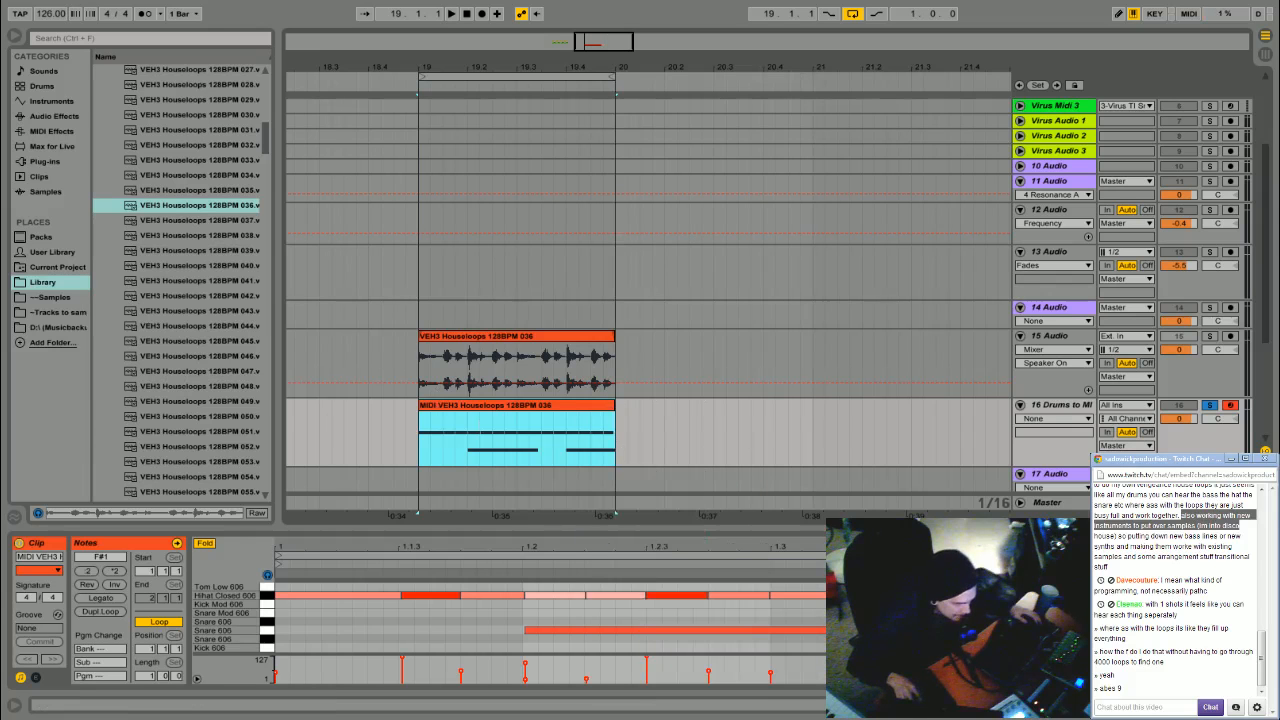
{"action": "left_click_drag", "start_coordinate": [1210, 448], "coordinate": [1212, 436]}
{"action": "left_click", "coordinate": [1231, 405]}
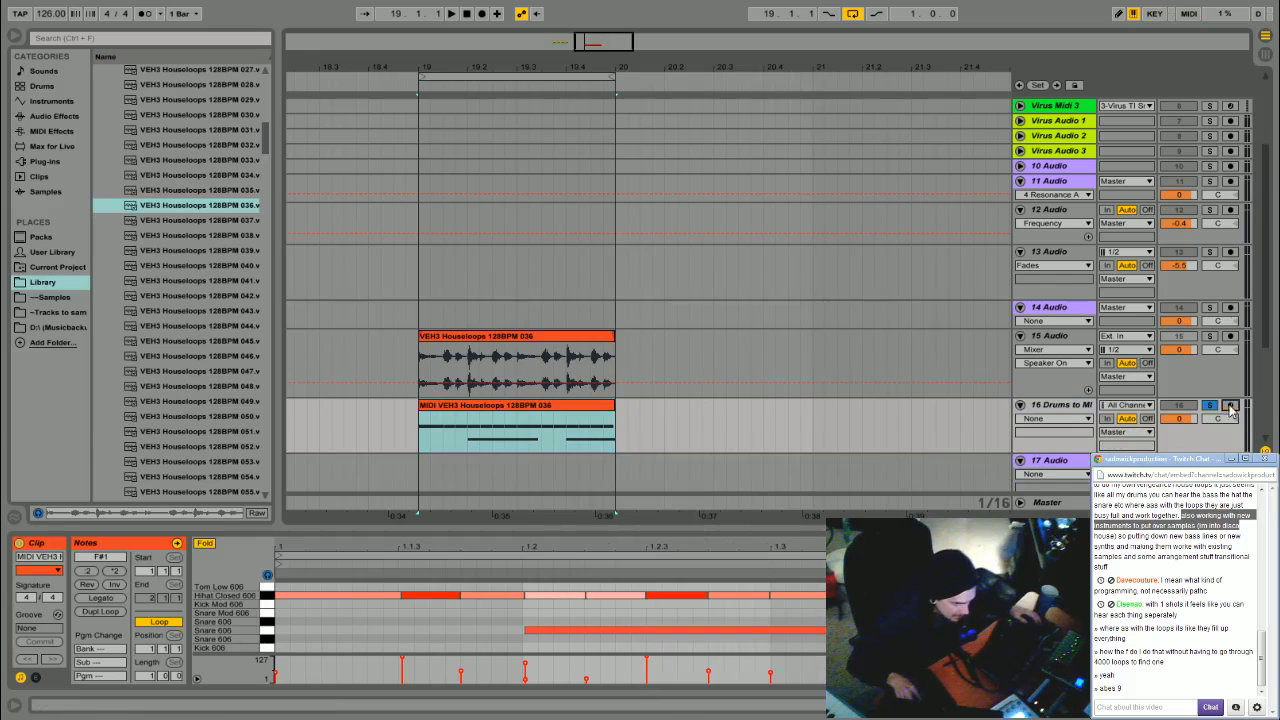
Display the drum rack of the converted Drums to MIDI track and audition its clip
{"action": "left_click", "coordinate": [531, 407]}
{"action": "right_click", "coordinate": [517, 340]}
{"action": "key", "text": "Escape"}
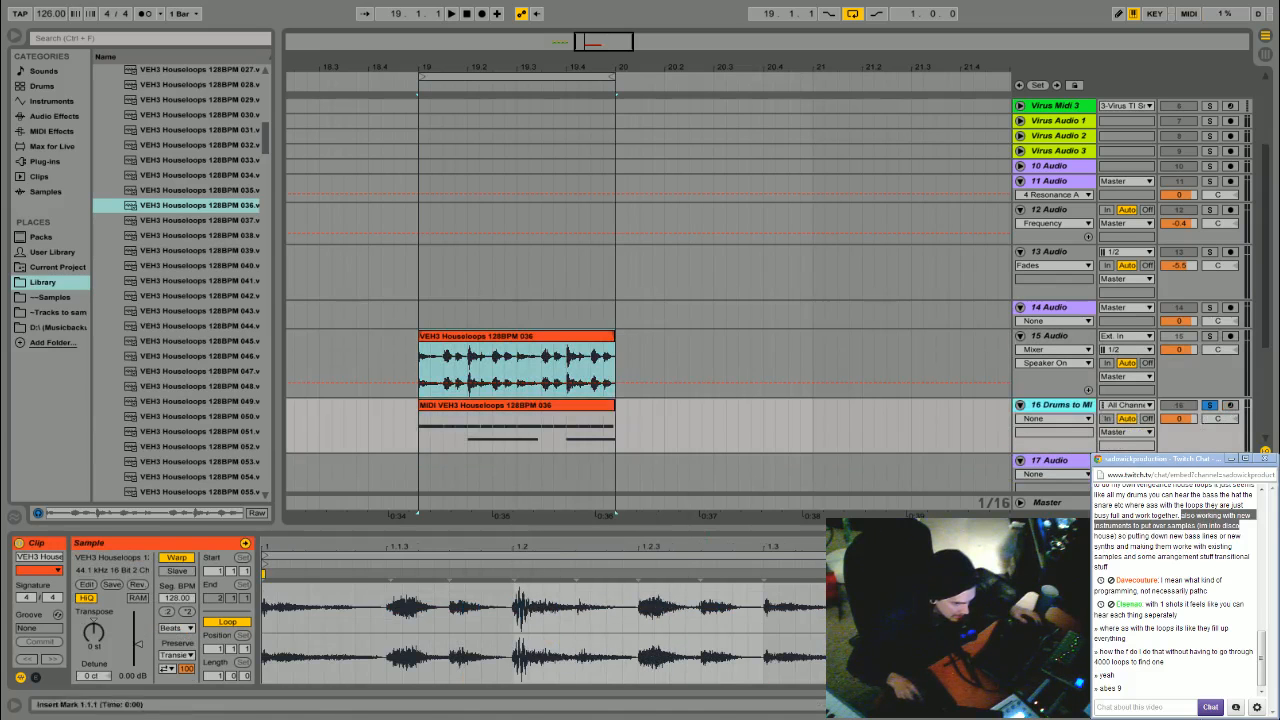
{"action": "double_click", "coordinate": [1061, 405]}
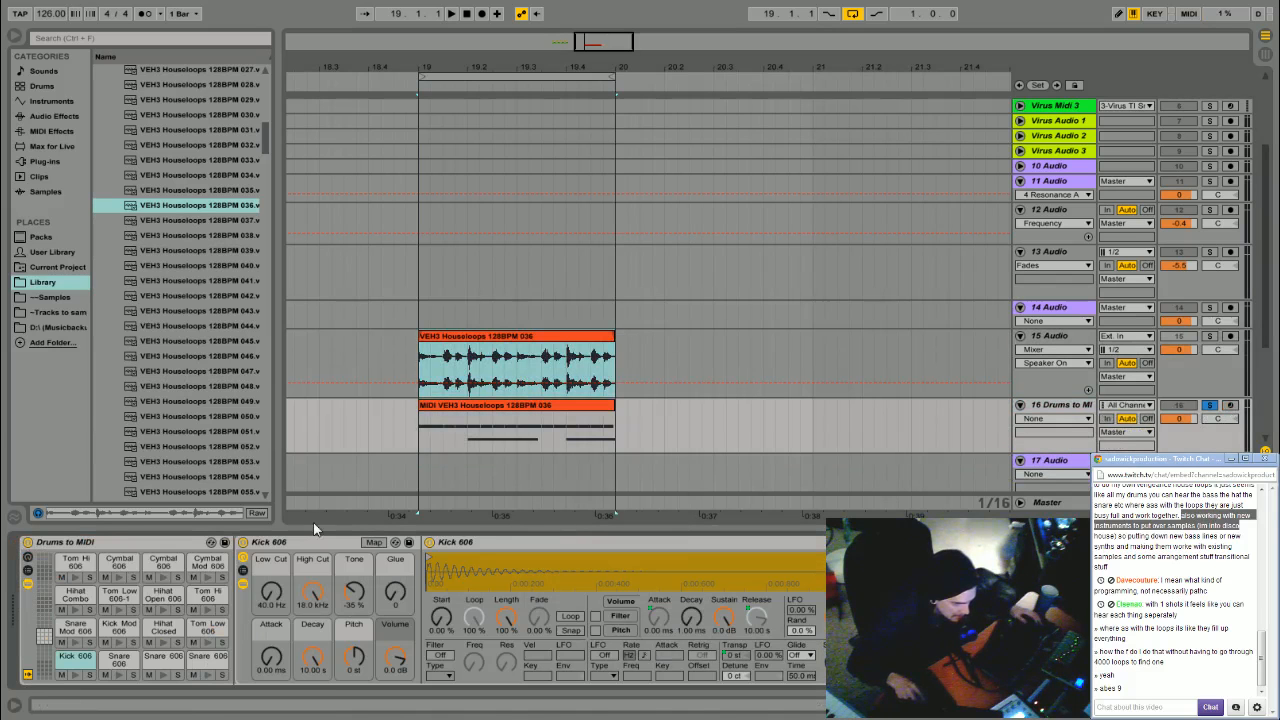
{"action": "key", "text": "space"}
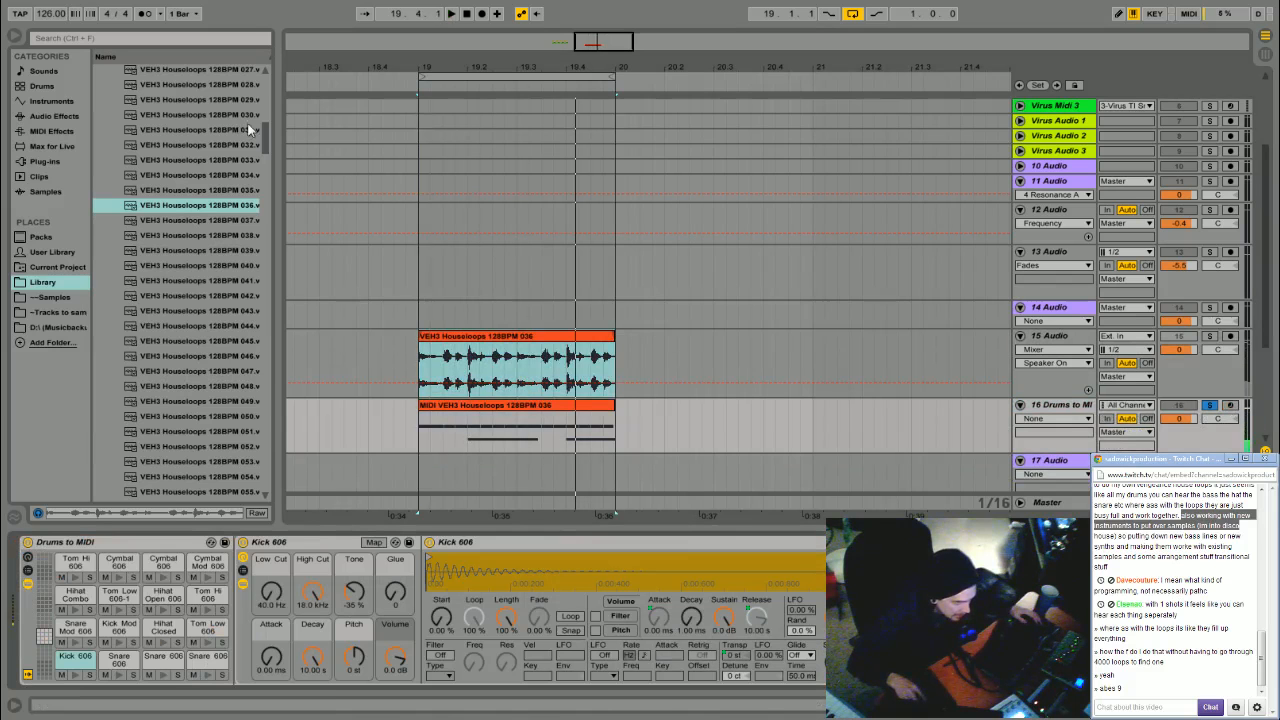
Replace the Snare 606 pad next to the Tom Low column with VEH3 Claps 008 and audition the converted MIDI clip
{"action": "left_click_drag", "start_coordinate": [264, 141], "coordinate": [264, 114]}
{"action": "scroll", "coordinate": [264, 114], "scroll_direction": "up", "scroll_amount": 4}
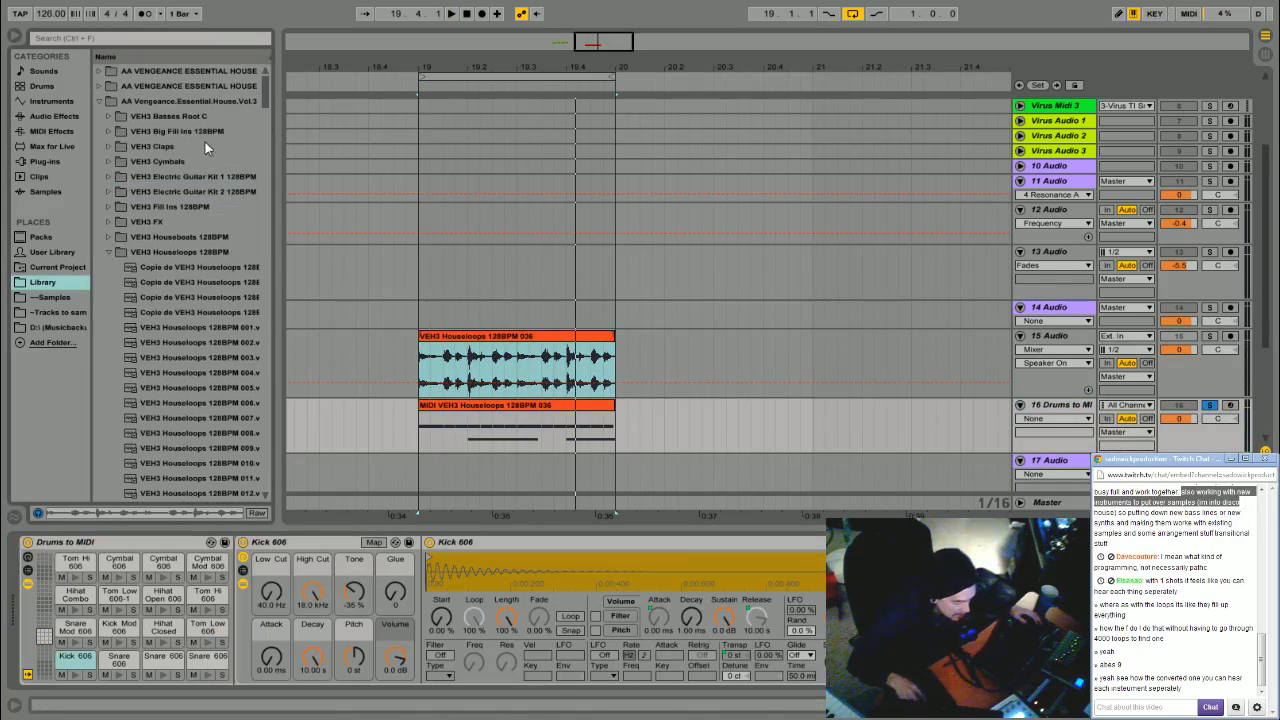
{"action": "left_click", "coordinate": [110, 252]}
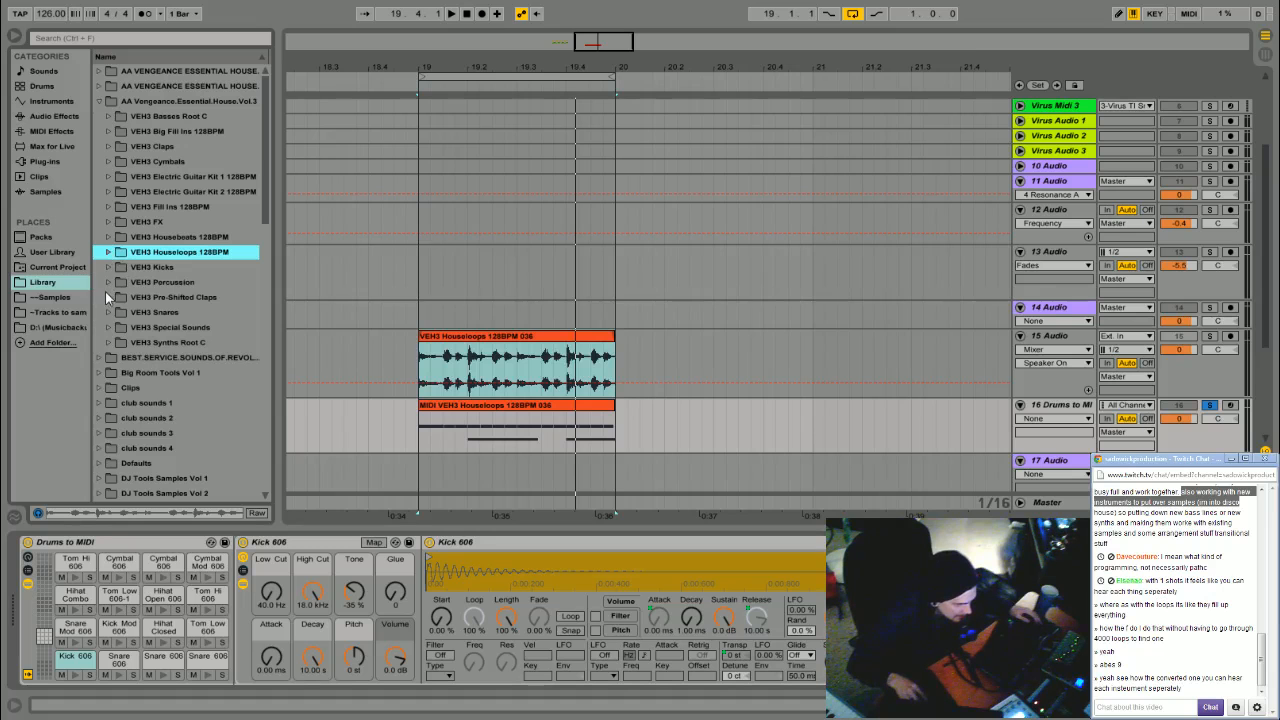
{"action": "left_click", "coordinate": [115, 146]}
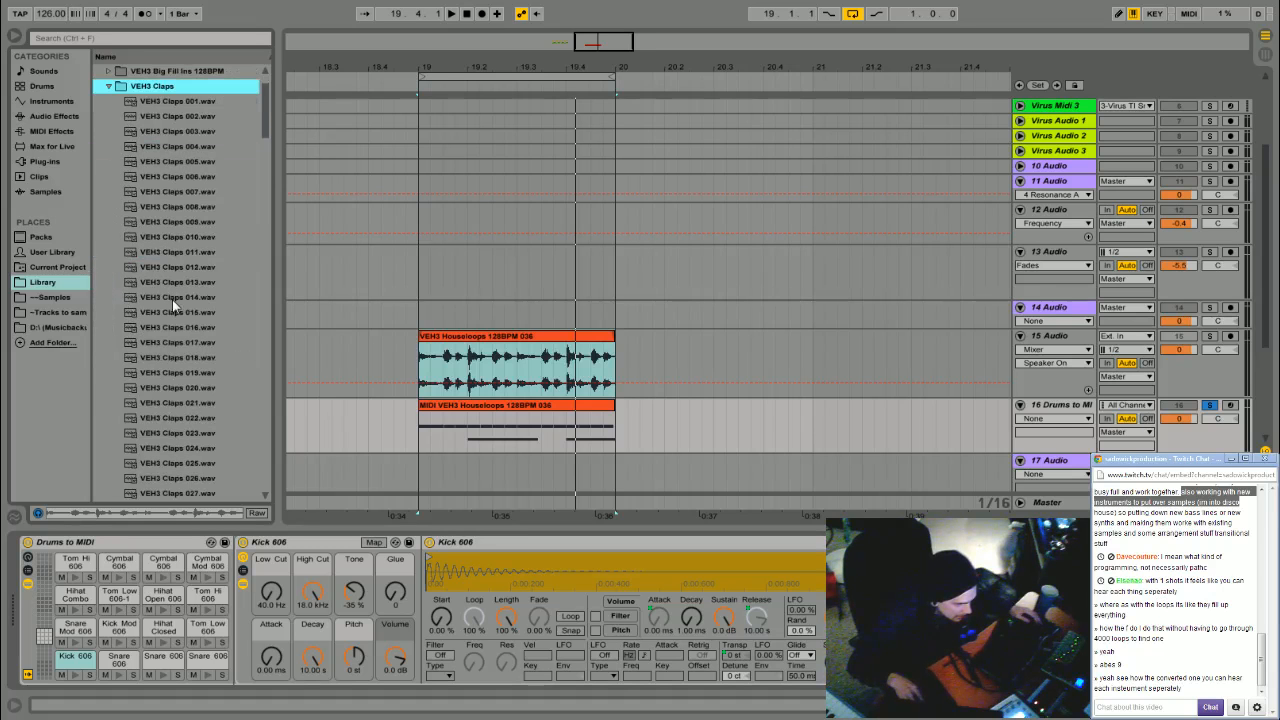
{"action": "left_click", "coordinate": [480, 407]}
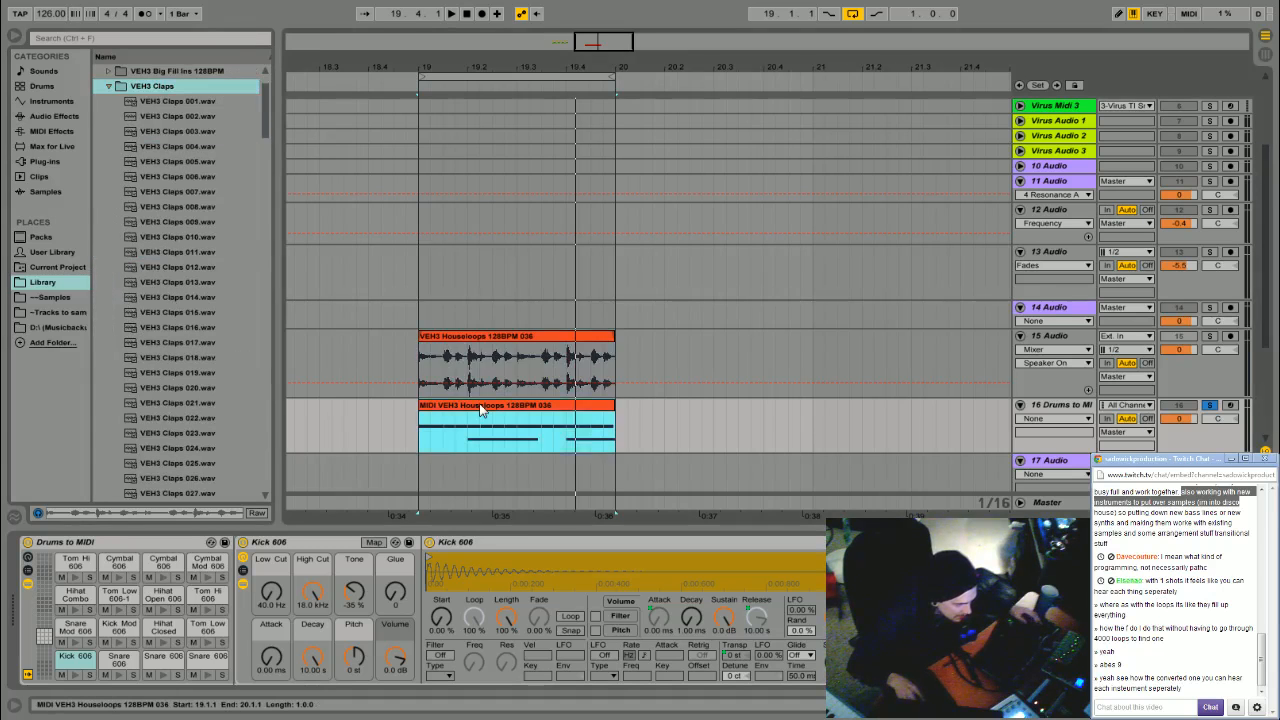
{"action": "key", "text": "space"}
{"action": "left_click", "coordinate": [235, 206]}
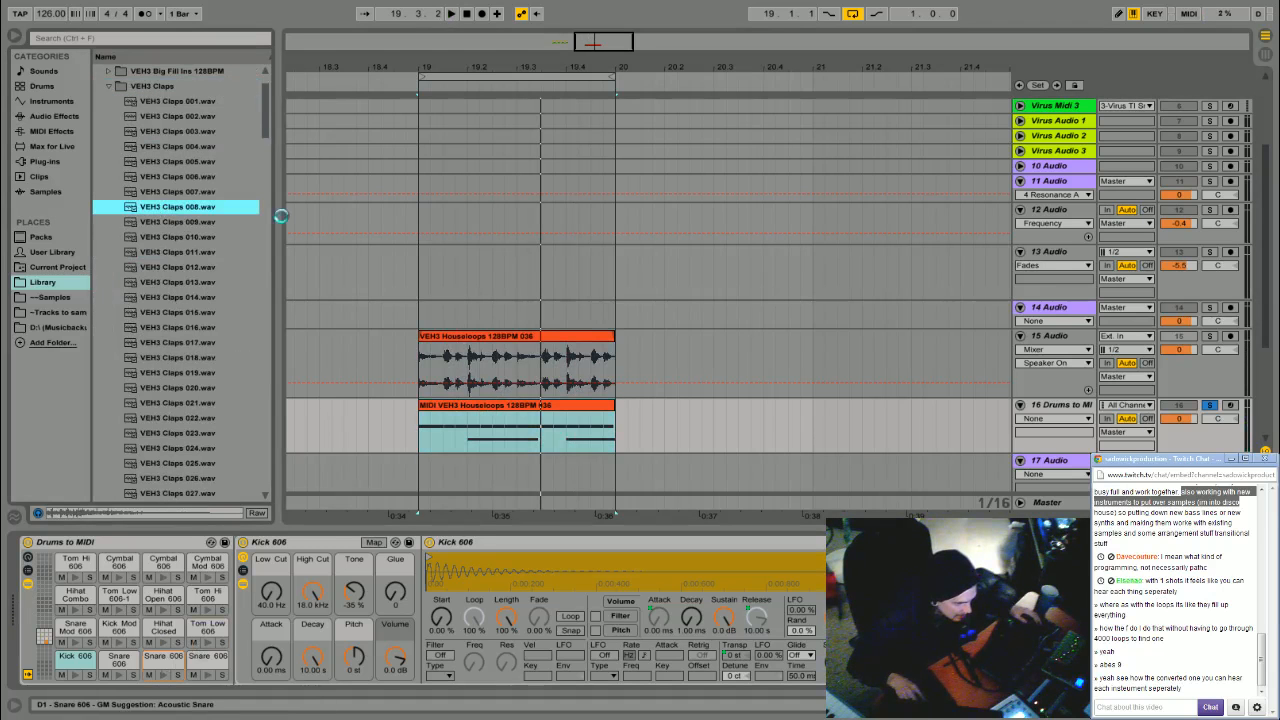
{"action": "left_click_drag", "start_coordinate": [235, 206], "coordinate": [163, 656]}
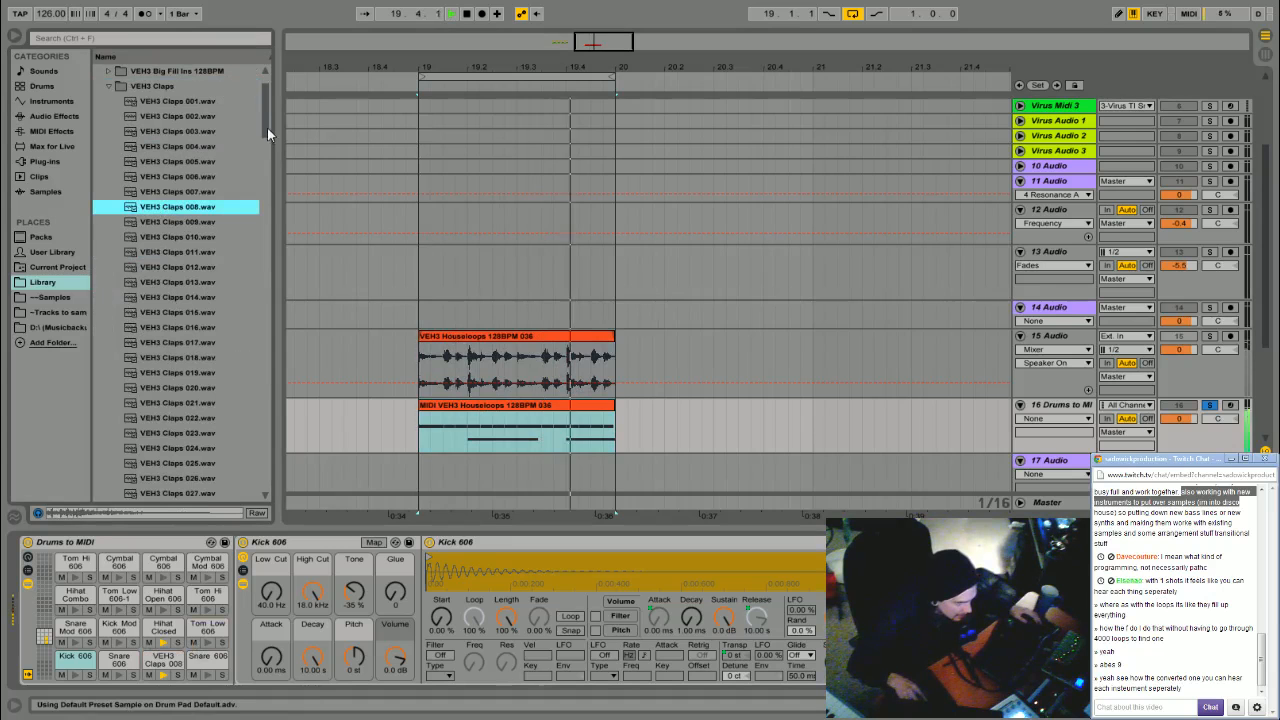
{"action": "key", "text": "space"}
Delete the converted MIDI clip, the VEH3 Houseloops 128BPM 036 clip and the Drums to MIDI track
{"action": "left_click", "coordinate": [568, 407]}
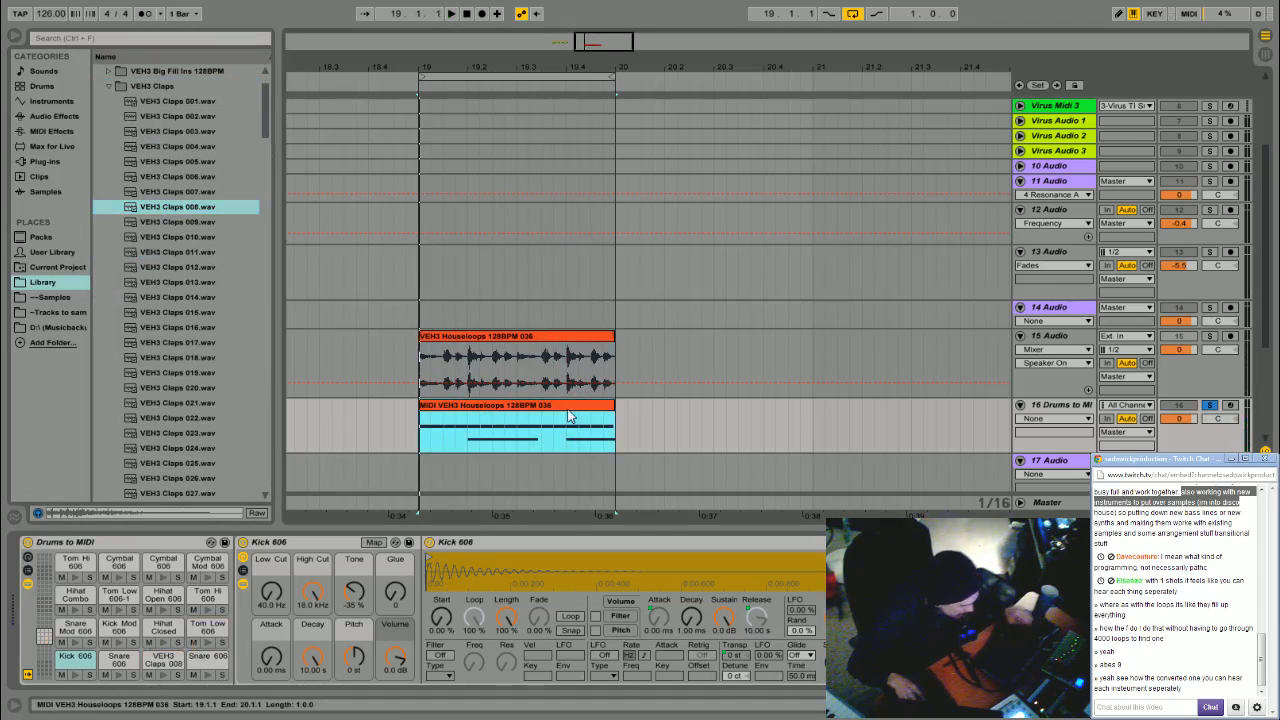
{"action": "key", "text": "Delete"}
{"action": "left_click", "coordinate": [556, 336]}
{"action": "key", "text": "Delete"}
{"action": "right_click", "coordinate": [1166, 434]}
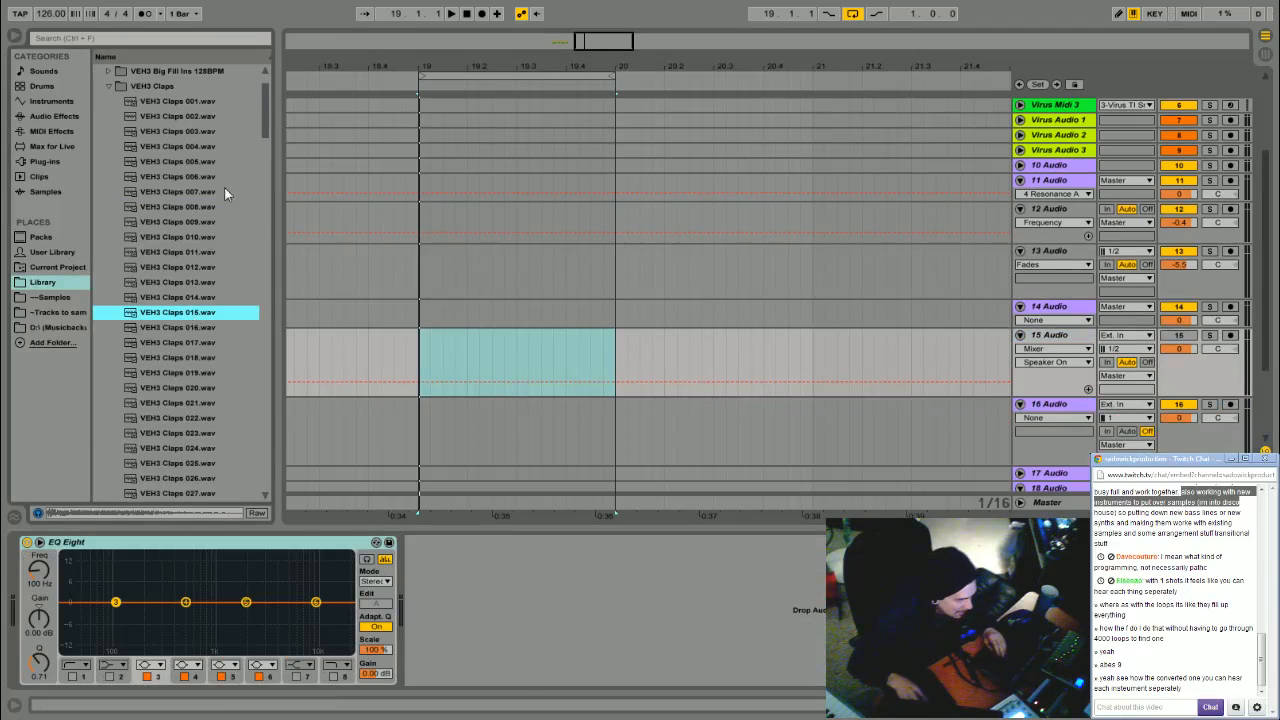
Place VEH3 Pre-Shifted Claps 11 -18ms on 15 Audio at beat 19.2
{"action": "left_click", "coordinate": [109, 85]}
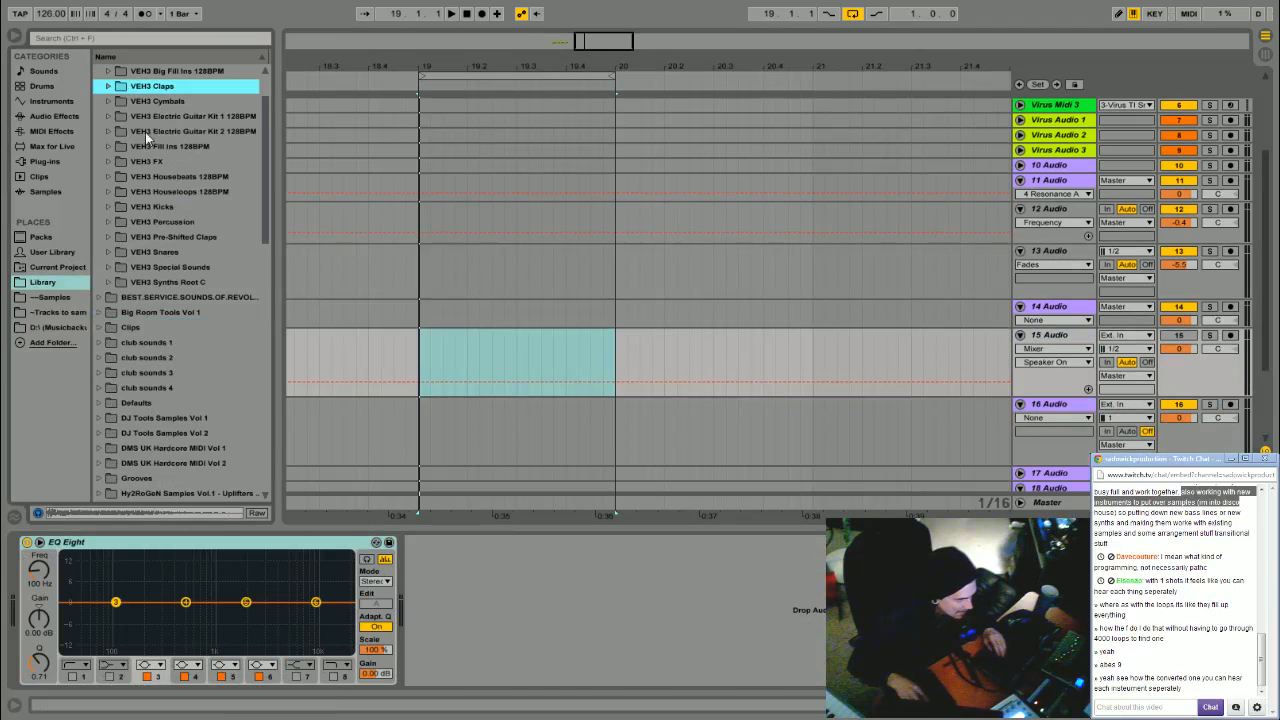
{"action": "left_click", "coordinate": [106, 236]}
{"action": "left_click", "coordinate": [142, 253]}
{"action": "left_click_drag", "start_coordinate": [142, 263], "coordinate": [509, 344]}
{"action": "left_click", "coordinate": [418, 342]}
{"action": "key", "text": "space"}
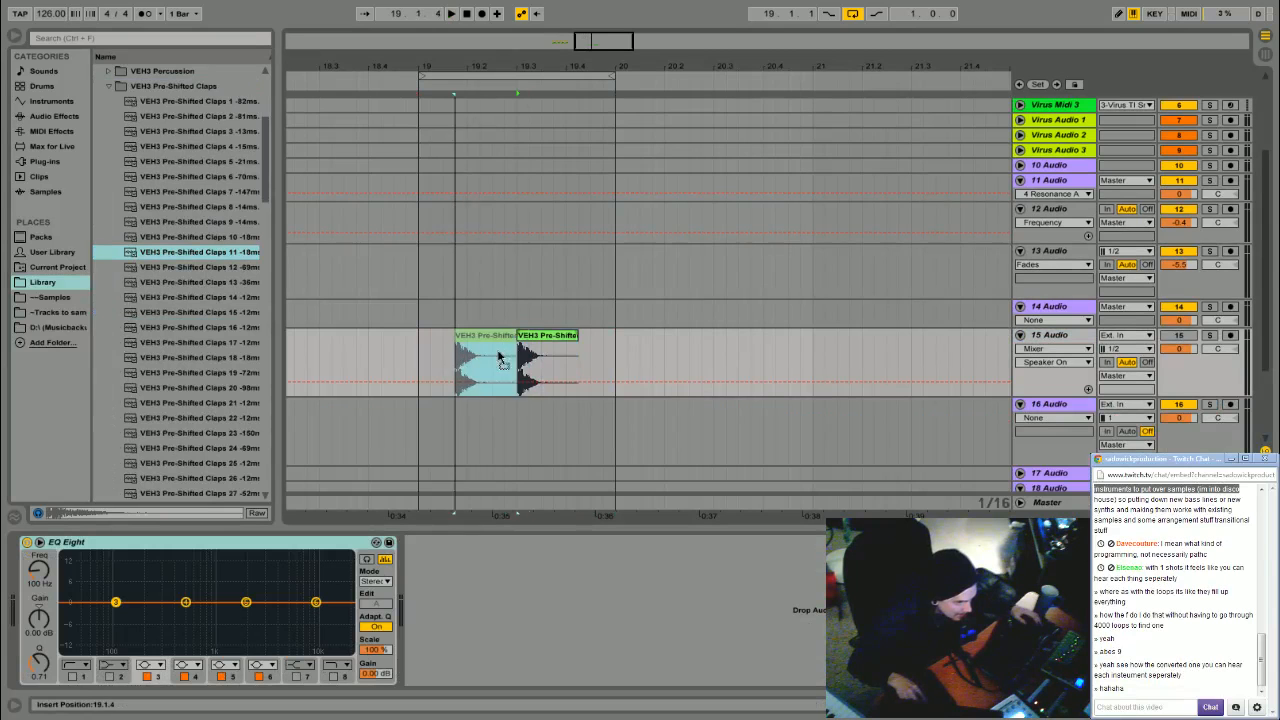
Shorten the arrangement loop to two beats from bar 19 and set the insert mark at 19.1.1
{"action": "mouse_move", "coordinate": [614, 75]}
{"action": "left_mouse_down"}
{"action": "mouse_move", "coordinate": [516, 76]}
{"action": "mouse_move", "coordinate": [572, 128]}
{"action": "left_mouse_up"}
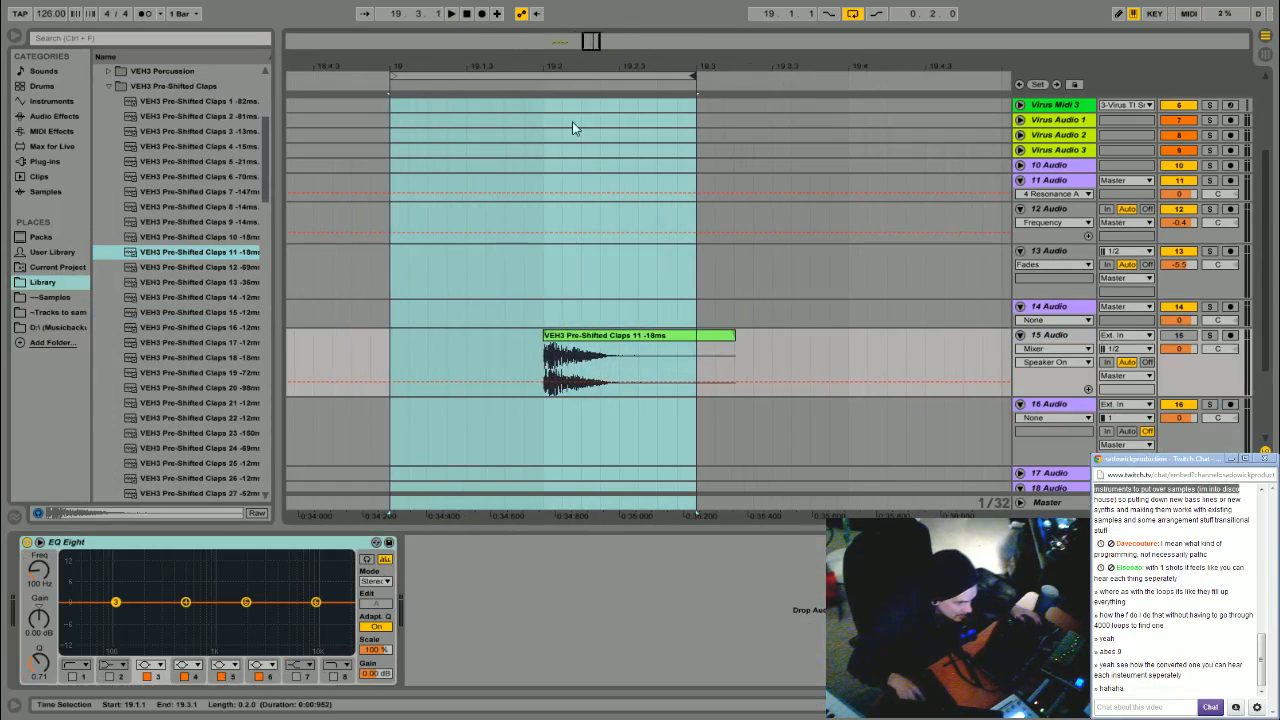
{"action": "left_click", "coordinate": [575, 322]}
{"action": "left_click", "coordinate": [577, 335]}
{"action": "left_click", "coordinate": [392, 351]}
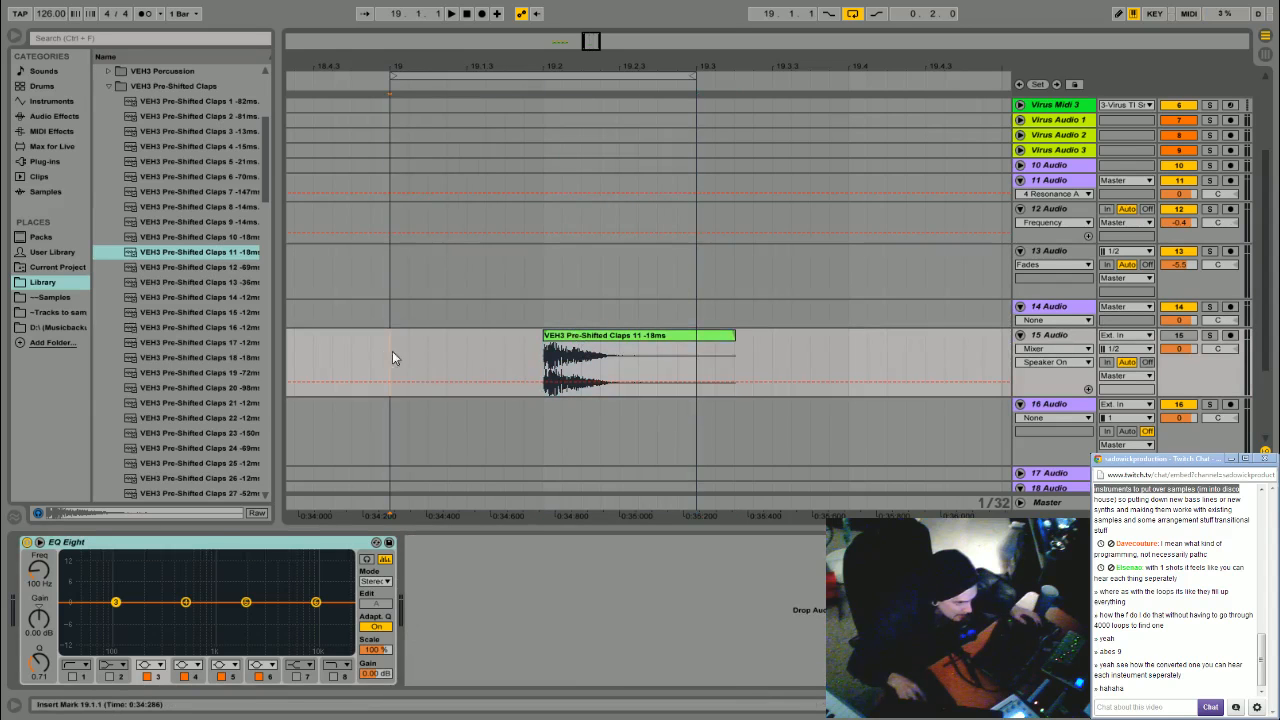
Audition the clap against the metronome with 15 Audio activated
{"action": "key", "text": "space"}
{"action": "left_click", "coordinate": [146, 14]}
{"action": "left_click", "coordinate": [1181, 336]}
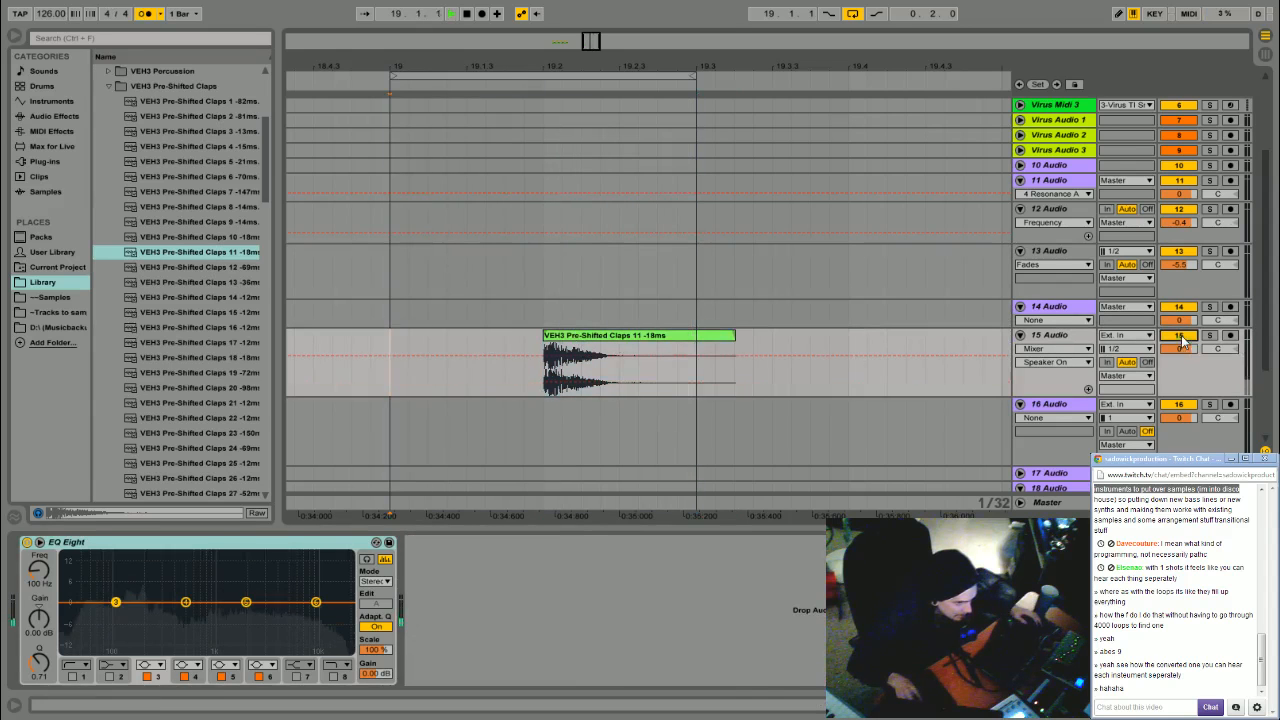
Nudge the clap clip slightly ahead of beat 19.2, audition it and turn off the metronome
{"action": "left_click_drag", "start_coordinate": [556, 62], "coordinate": [556, 125]}
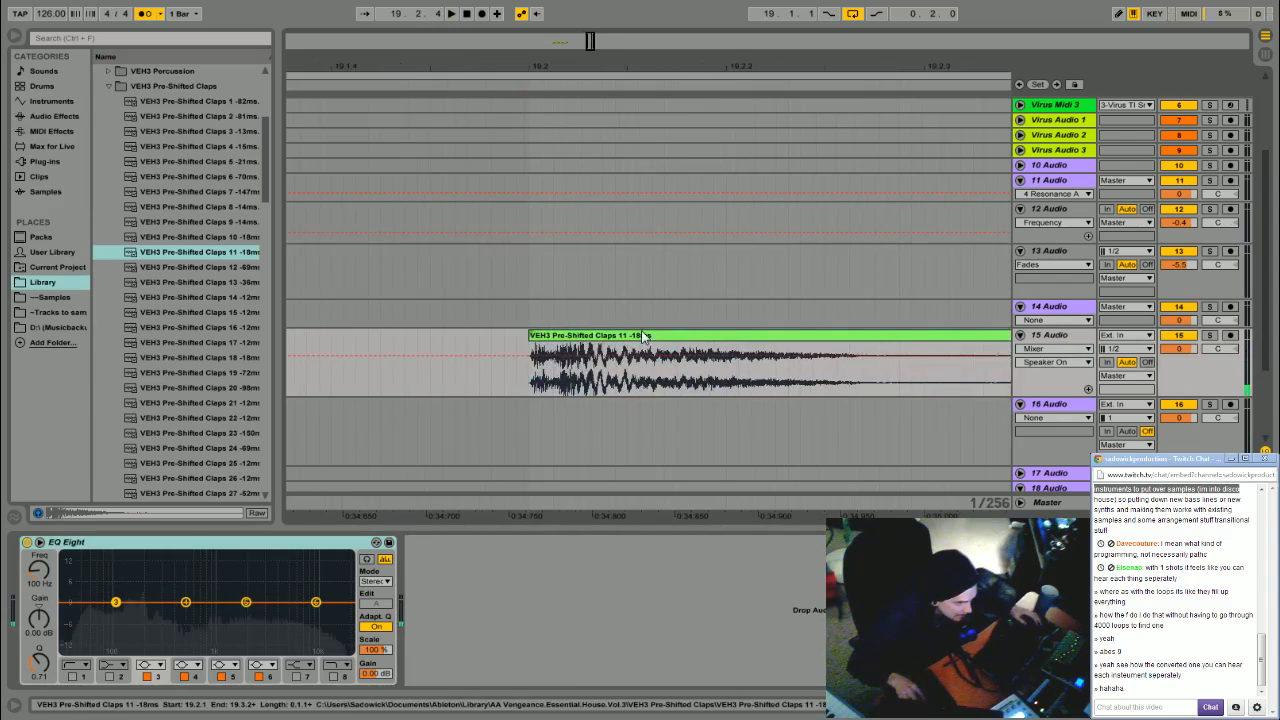
{"action": "key", "text": "space"}
{"action": "left_click_drag", "start_coordinate": [647, 336], "coordinate": [621, 346]}
{"action": "key", "text": "space"}
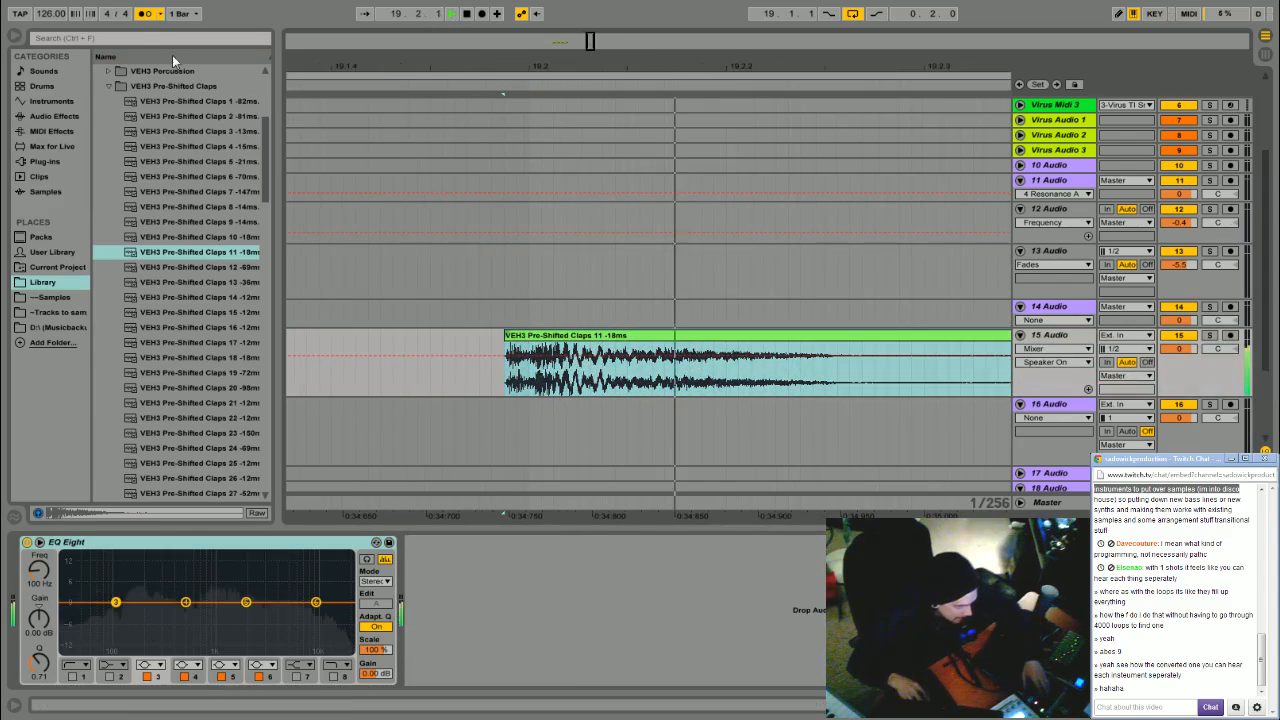
{"action": "left_click_drag", "start_coordinate": [527, 66], "coordinate": [527, 37]}
{"action": "key", "text": "space"}
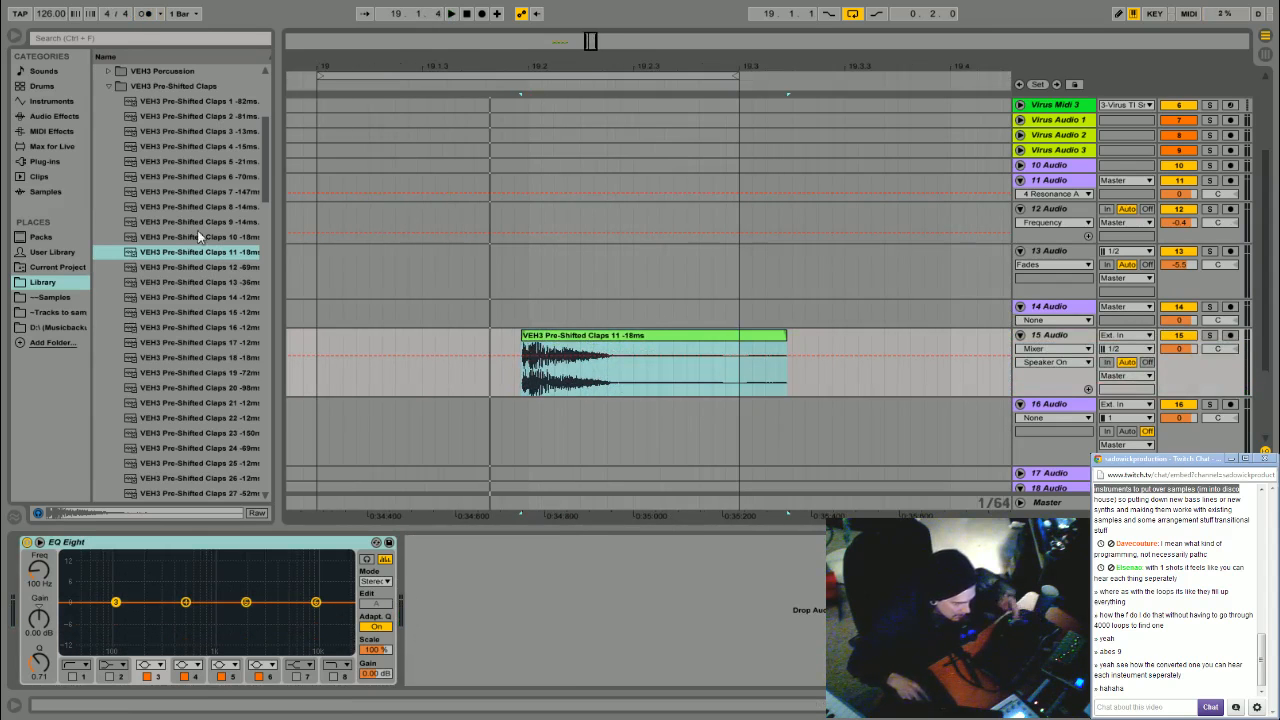
Place VEH3 Houseloops 128BPM 041 at bar 19 on 14 Audio and make that track taller
{"action": "scroll", "coordinate": [150, 190], "scroll_direction": "up", "scroll_amount": 3}
{"action": "left_click", "coordinate": [108, 197]}
{"action": "scroll", "coordinate": [110, 192], "scroll_direction": "up", "scroll_amount": 2}
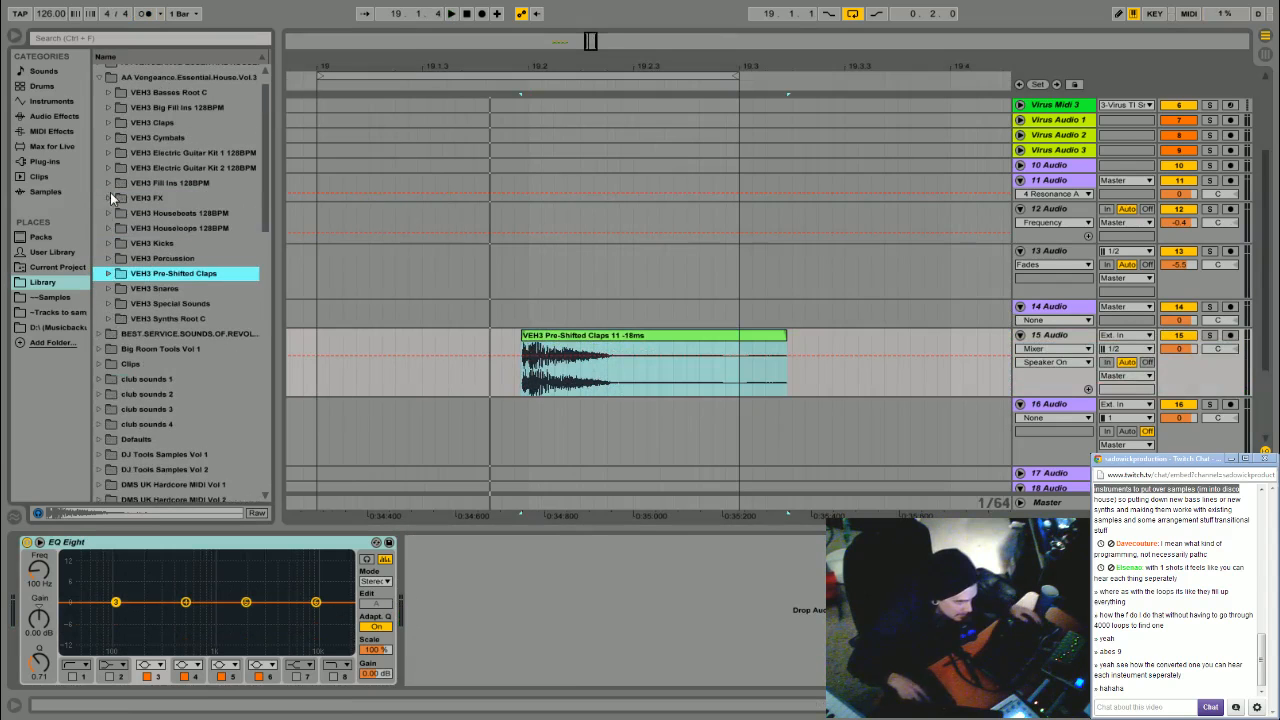
{"action": "left_click", "coordinate": [108, 228]}
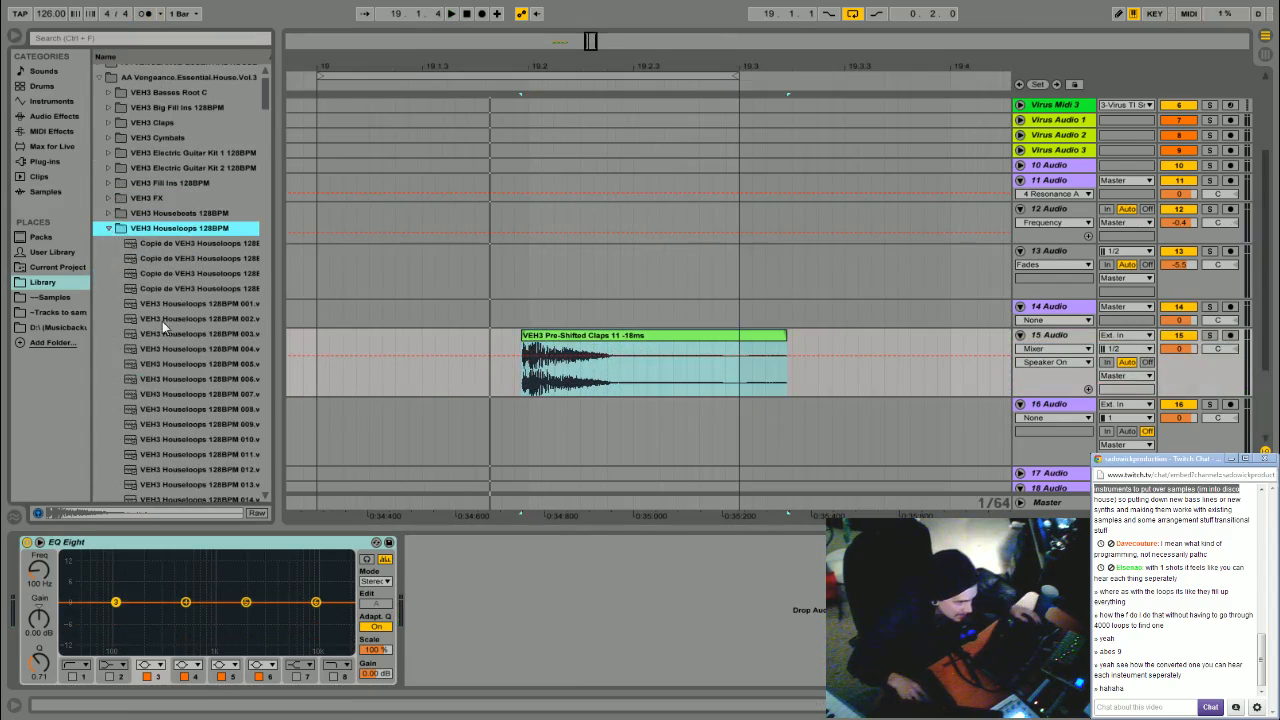
{"action": "scroll", "coordinate": [162, 321], "scroll_direction": "down", "scroll_amount": 6}
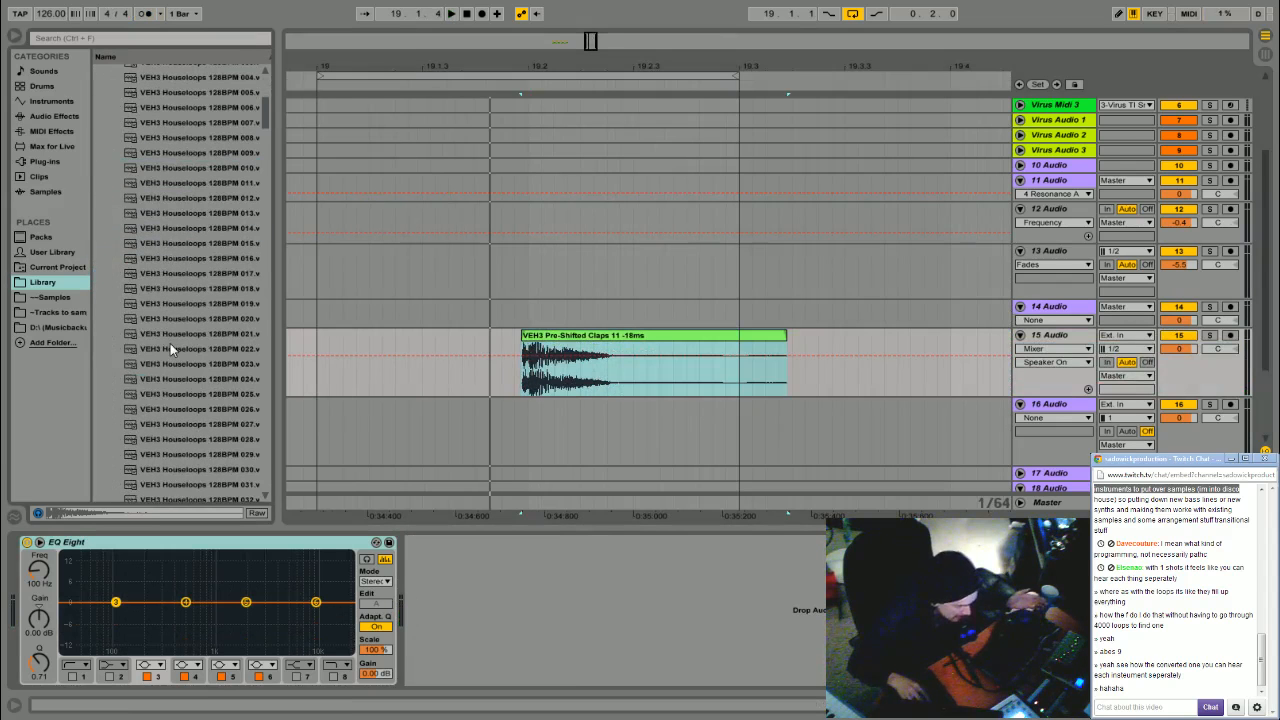
{"action": "left_click", "coordinate": [170, 348]}
{"action": "scroll", "coordinate": [180, 355], "scroll_direction": "down", "scroll_amount": 6}
{"action": "left_click", "coordinate": [196, 364]}
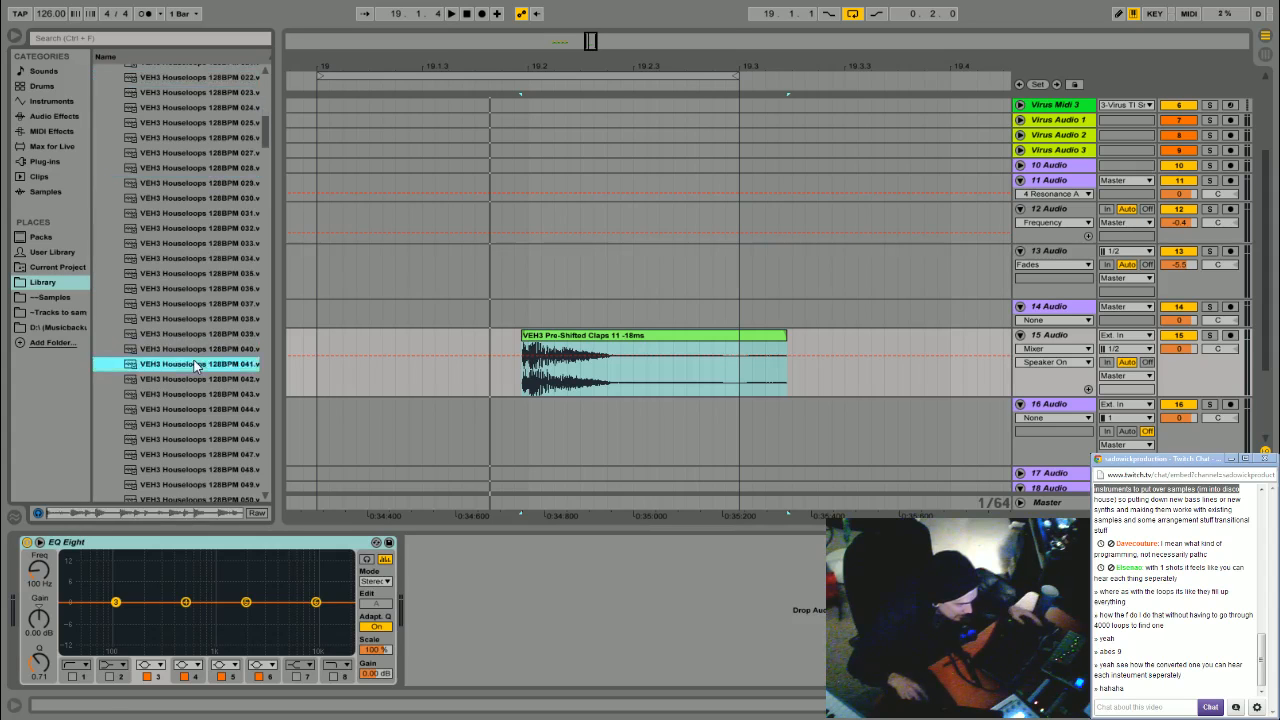
{"action": "scroll", "coordinate": [196, 367], "scroll_direction": "down", "scroll_amount": 3}
{"action": "left_click_drag", "start_coordinate": [178, 236], "coordinate": [318, 309]}
{"action": "left_click_drag", "start_coordinate": [1194, 329], "coordinate": [1194, 396]}
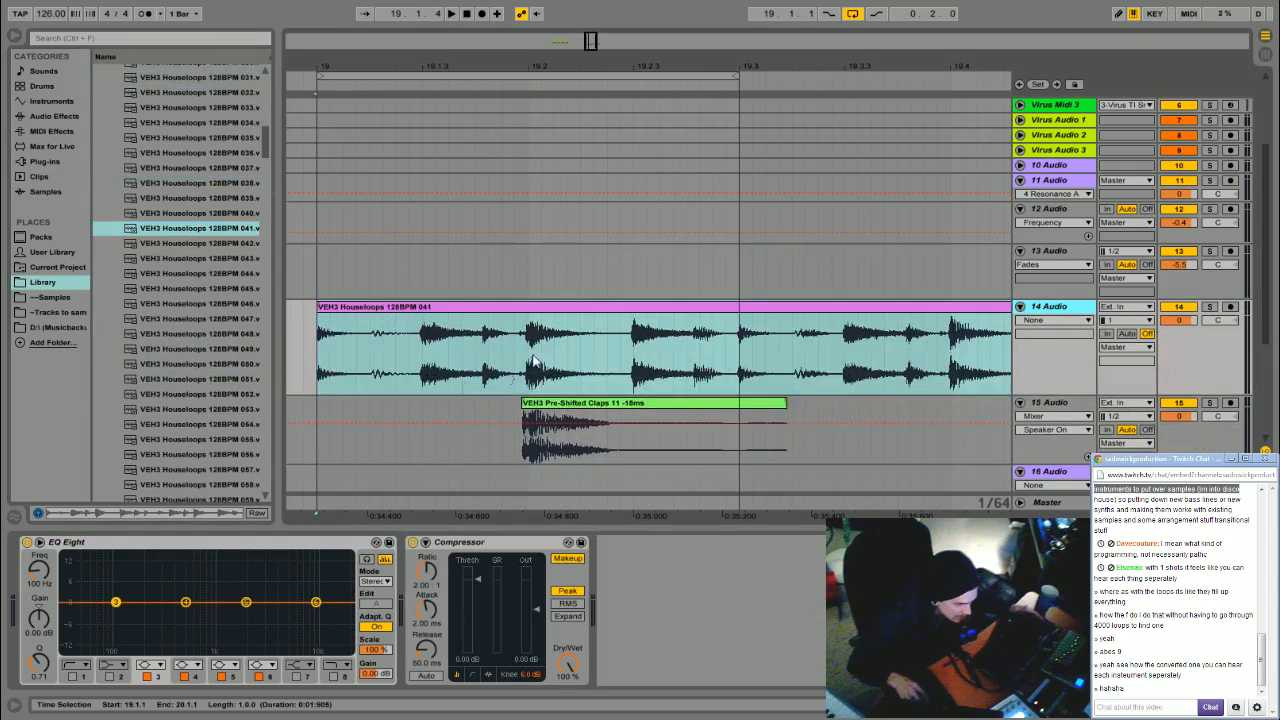
Duplicate the first beat of the house loop, 19.1.1 to 19.2.1, onto the second beat
{"action": "left_click_drag", "start_coordinate": [529, 367], "coordinate": [320, 369]}
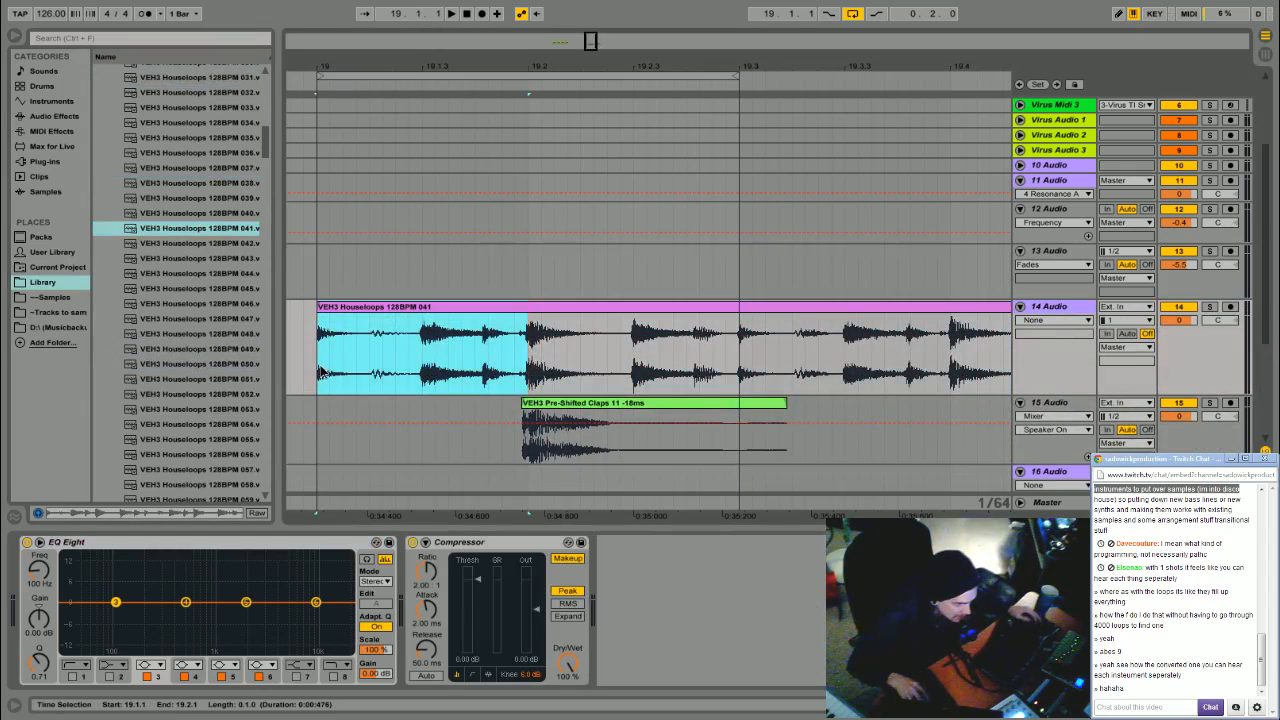
{"action": "key", "text": "ctrl+d"}
{"action": "left_click", "coordinate": [443, 308]}
Audition the layered loop and lower the volume of 15 Audio to -1.4 dB
{"action": "key", "text": "space"}
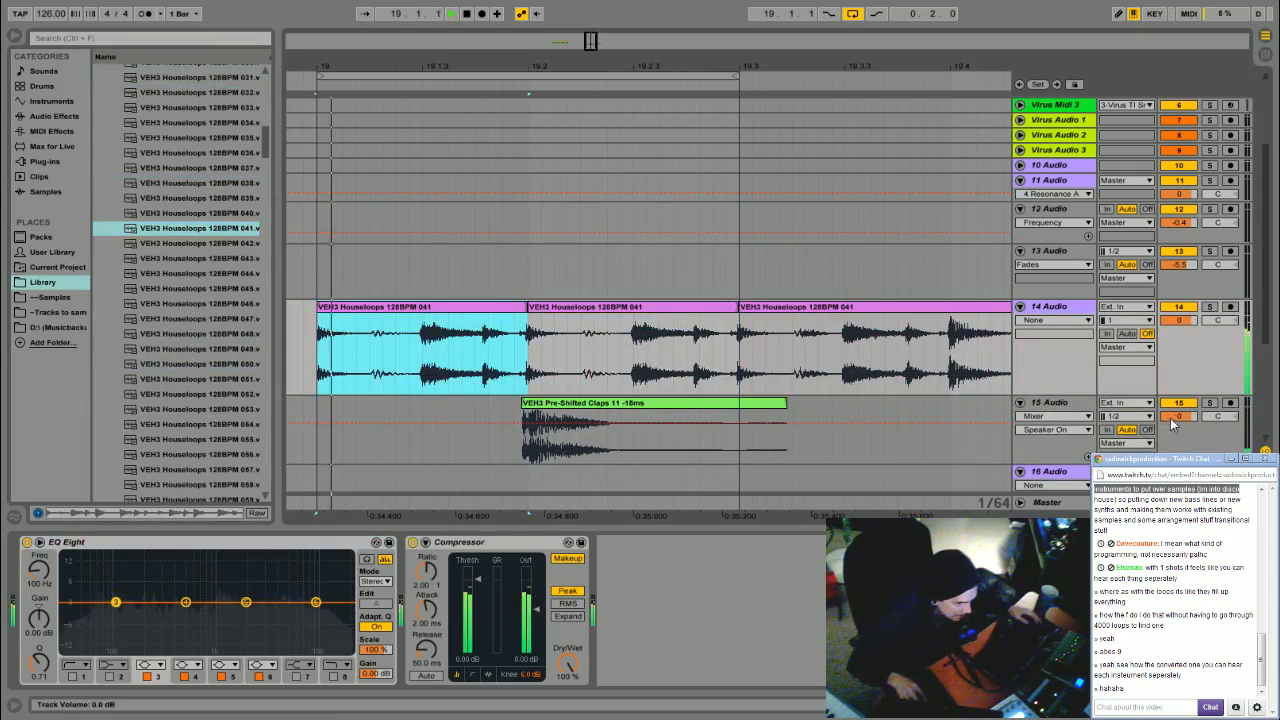
{"action": "left_click_drag", "start_coordinate": [1176, 416], "coordinate": [1177, 422]}
{"action": "key", "text": "space"}
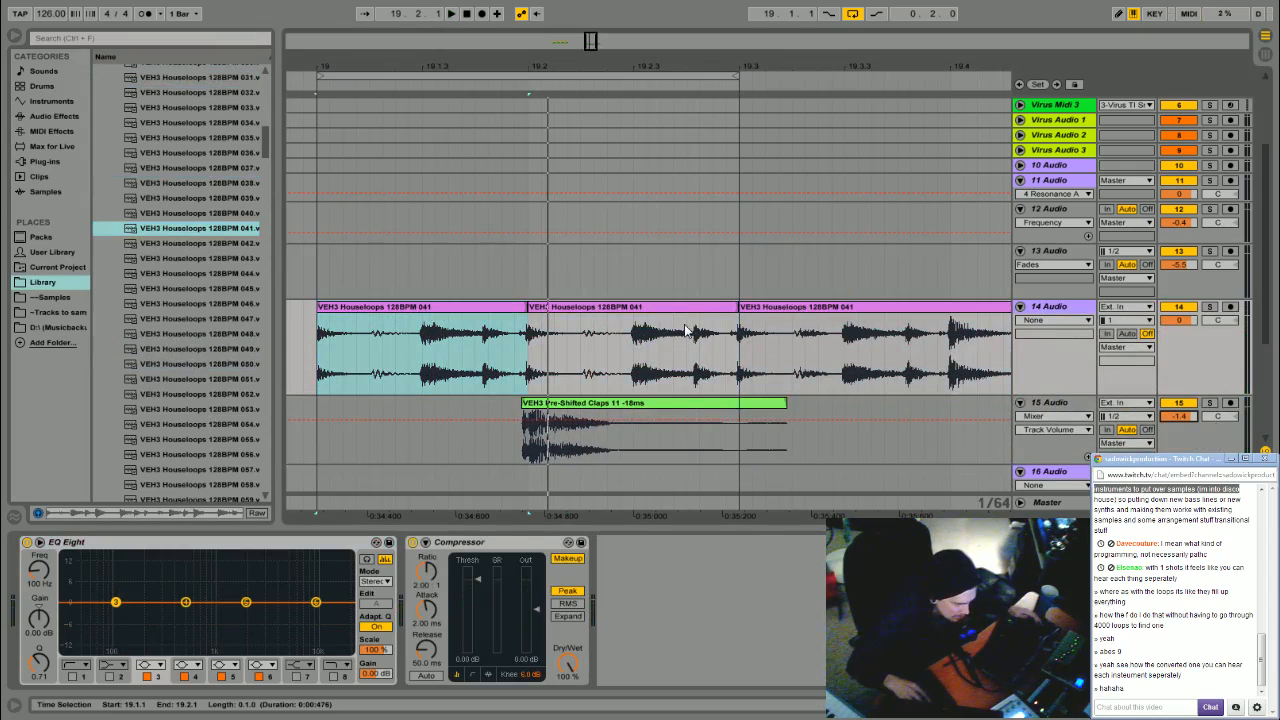
Trim the first house loop clip to end just before the clap and start the second one at 19.2.2
{"action": "left_click", "coordinate": [428, 307]}
{"action": "left_click_drag", "start_coordinate": [525, 308], "coordinate": [579, 312]}
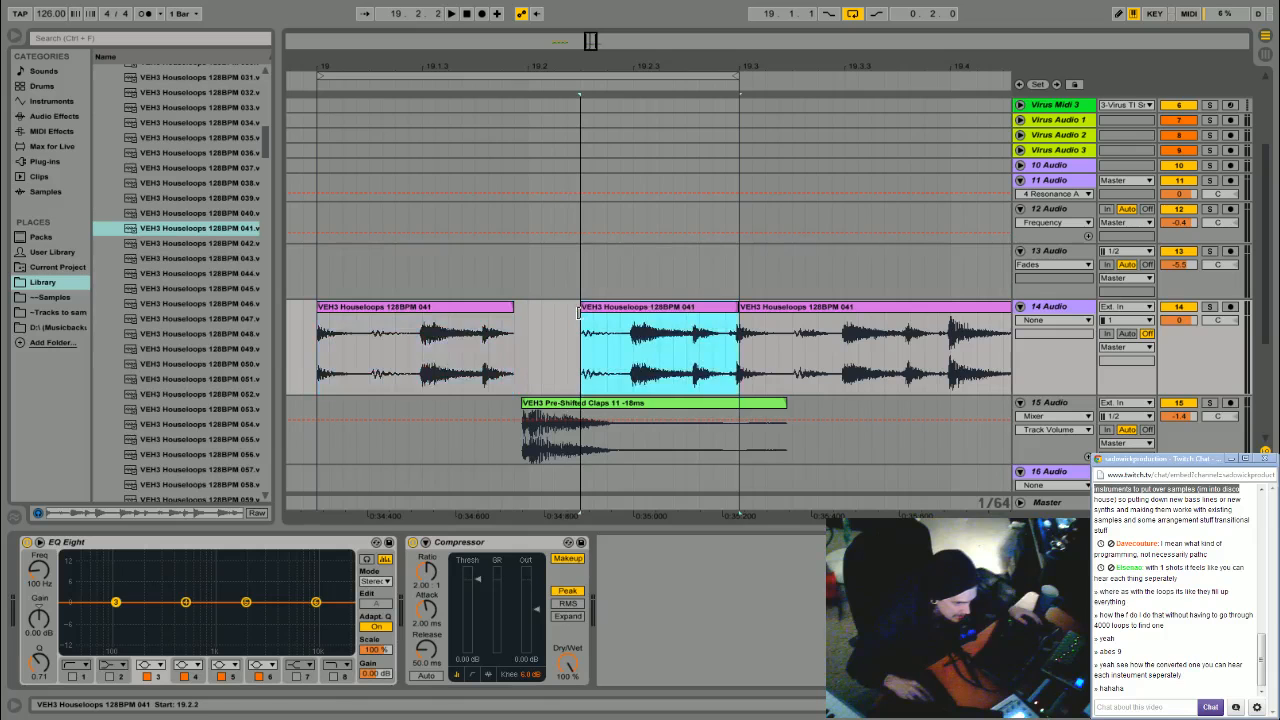
{"action": "left_click", "coordinate": [411, 309]}
Audition the trimmed clips with the clap and lower 15 Audio's volume to -2.2 dB
{"action": "key", "text": "space"}
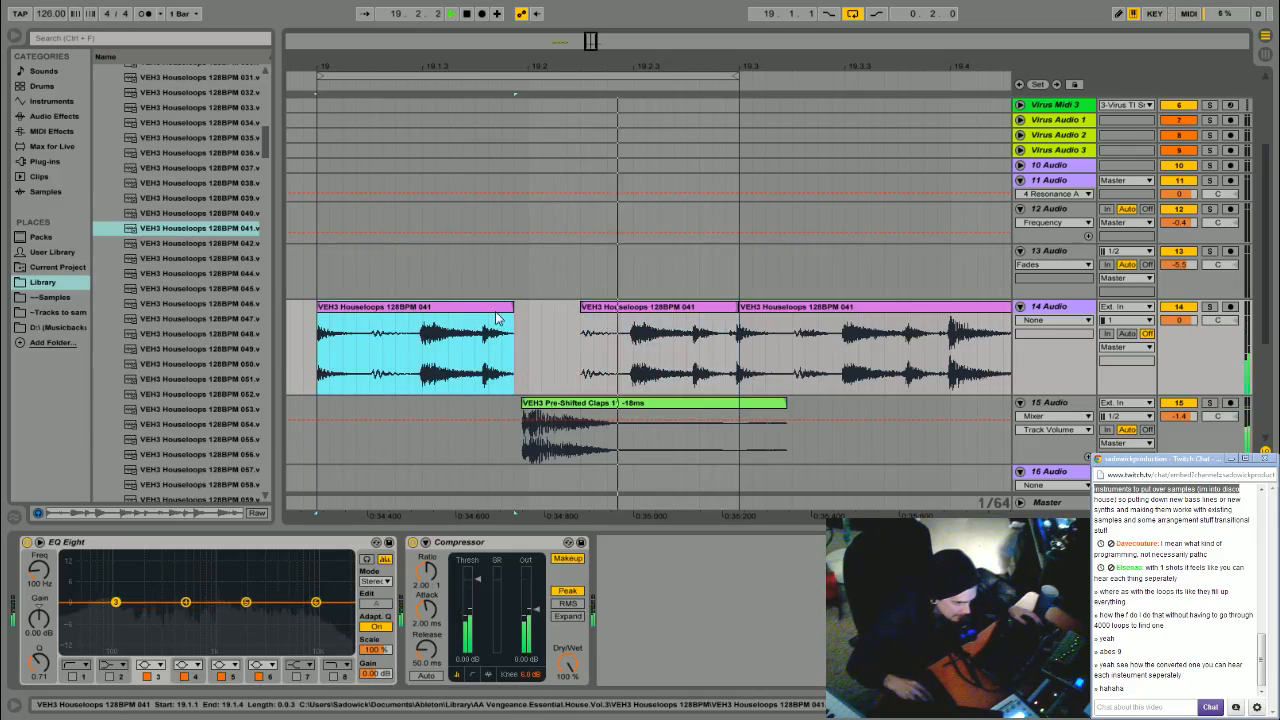
{"action": "key", "text": "space"}
{"action": "left_click_drag", "start_coordinate": [1184, 415], "coordinate": [1188, 421]}
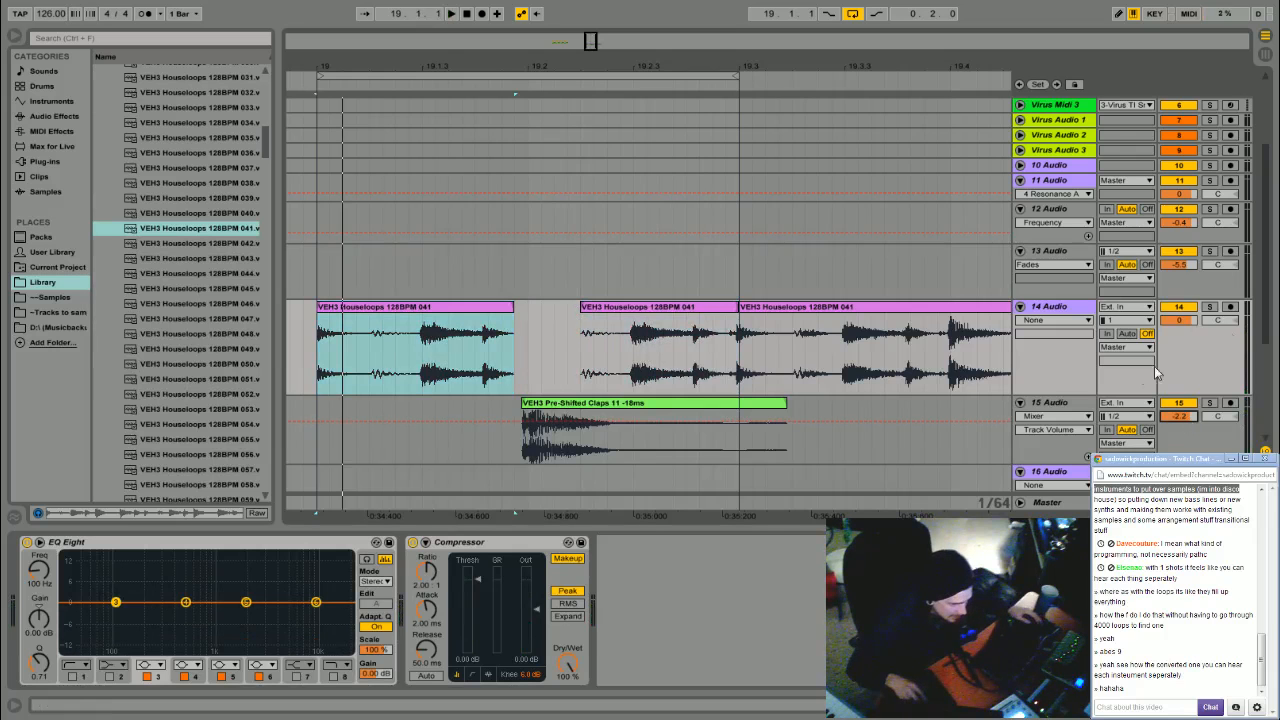
Reduce the height of 14 Audio slightly and delete its remaining house loop clip from 19.3 onward
{"action": "left_click_drag", "start_coordinate": [1172, 369], "coordinate": [1190, 344]}
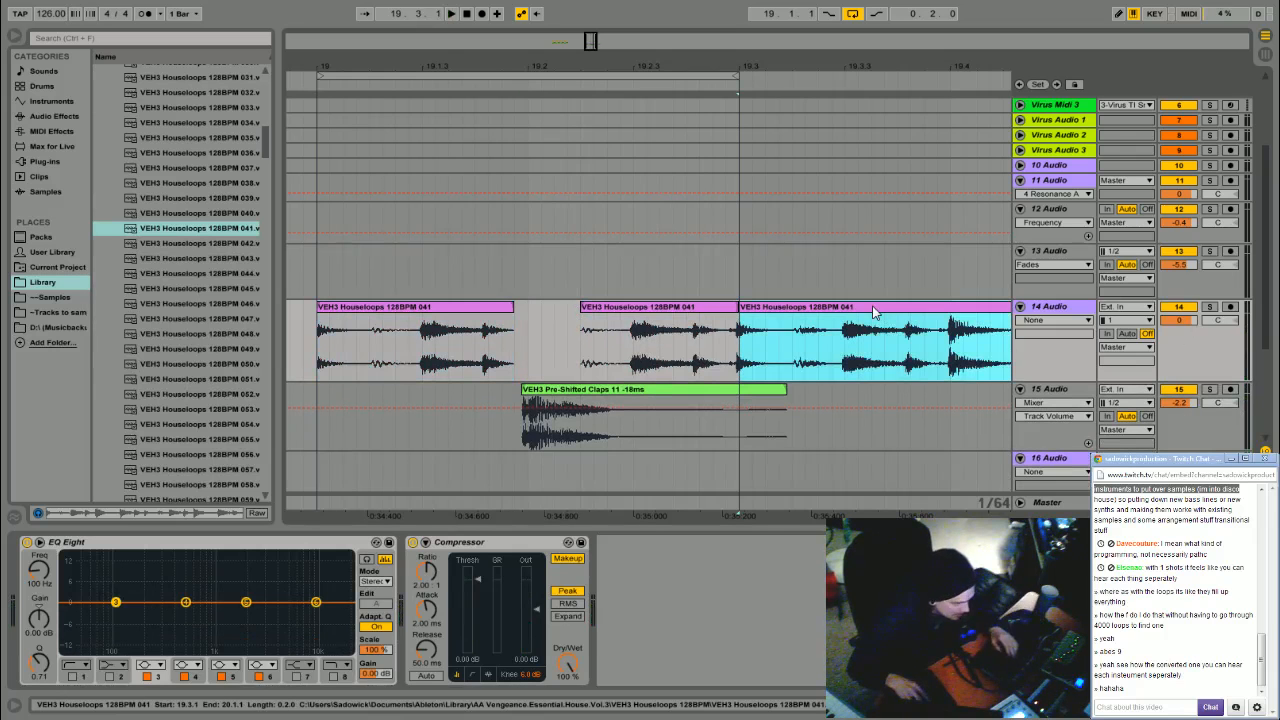
{"action": "key", "text": "Delete"}
Browse to the open hi-hat samples in the VEH3 Open Hihats subfolder of VEH3 Cymbals
{"action": "left_click_drag", "start_coordinate": [260, 138], "coordinate": [265, 80]}
{"action": "left_click", "coordinate": [109, 253]}
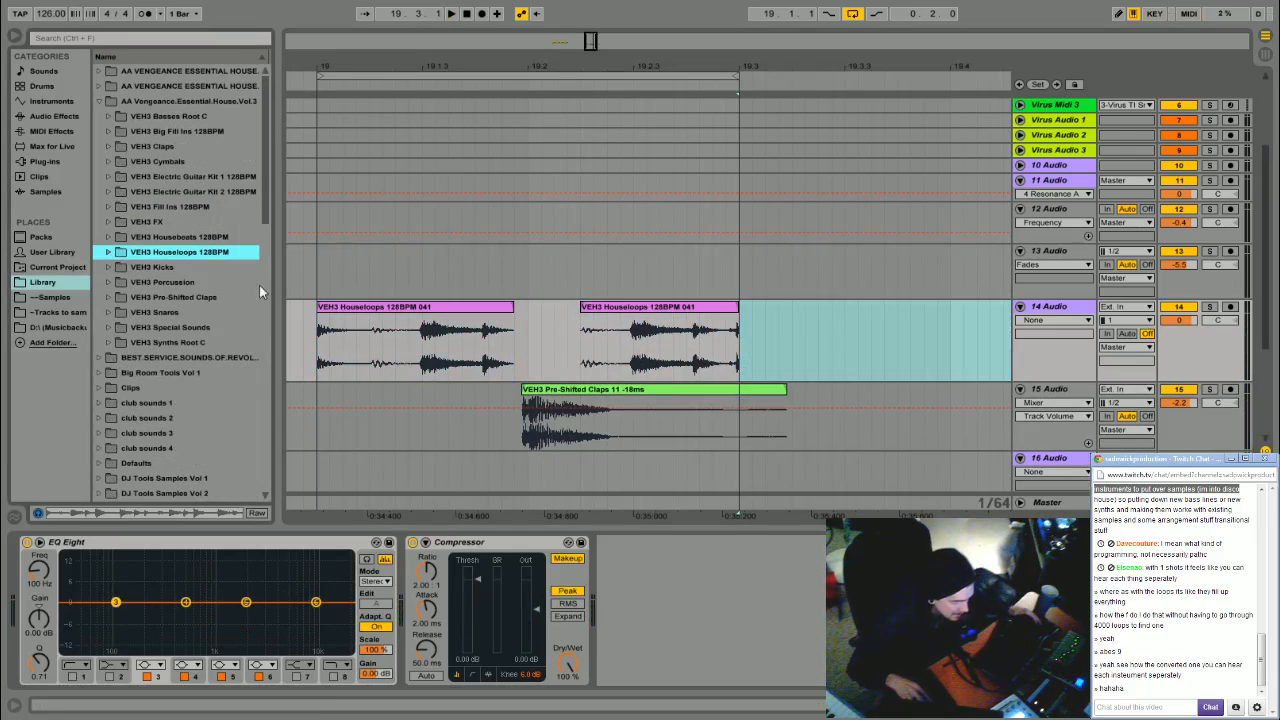
{"action": "left_click", "coordinate": [111, 162]}
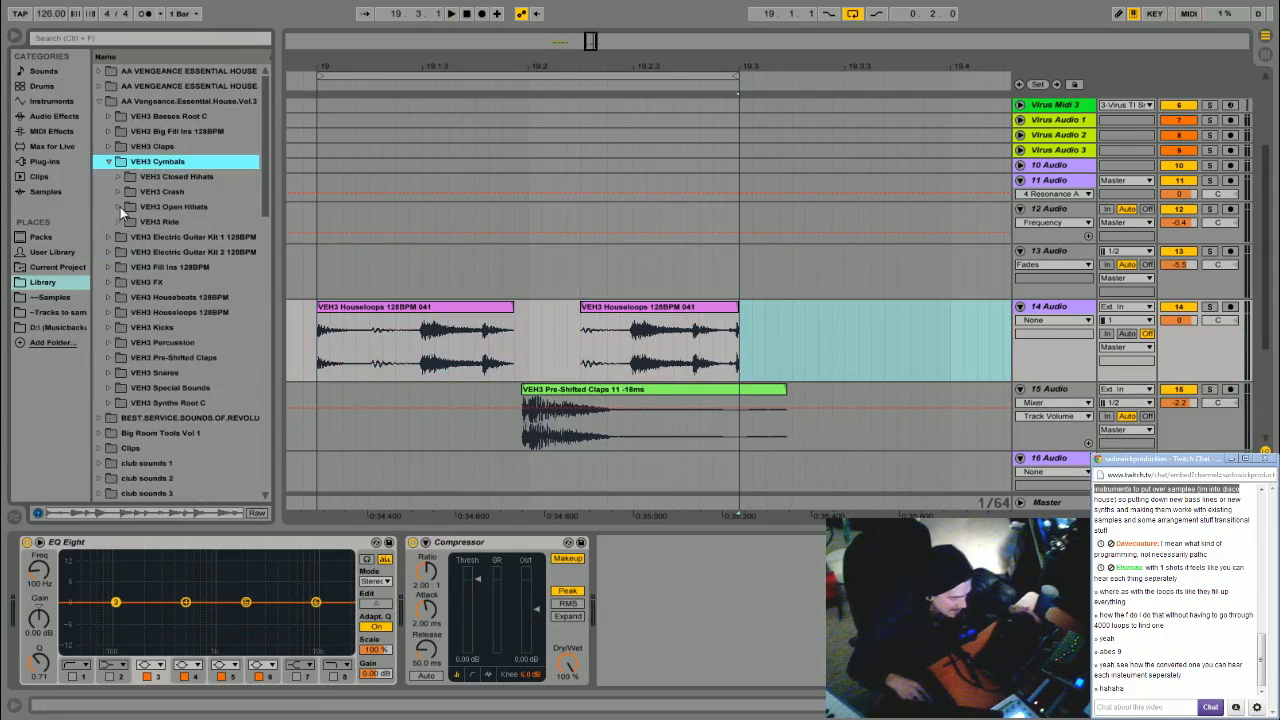
{"action": "left_click", "coordinate": [120, 207]}
{"action": "scroll", "coordinate": [117, 212], "scroll_direction": "down", "scroll_amount": 9}
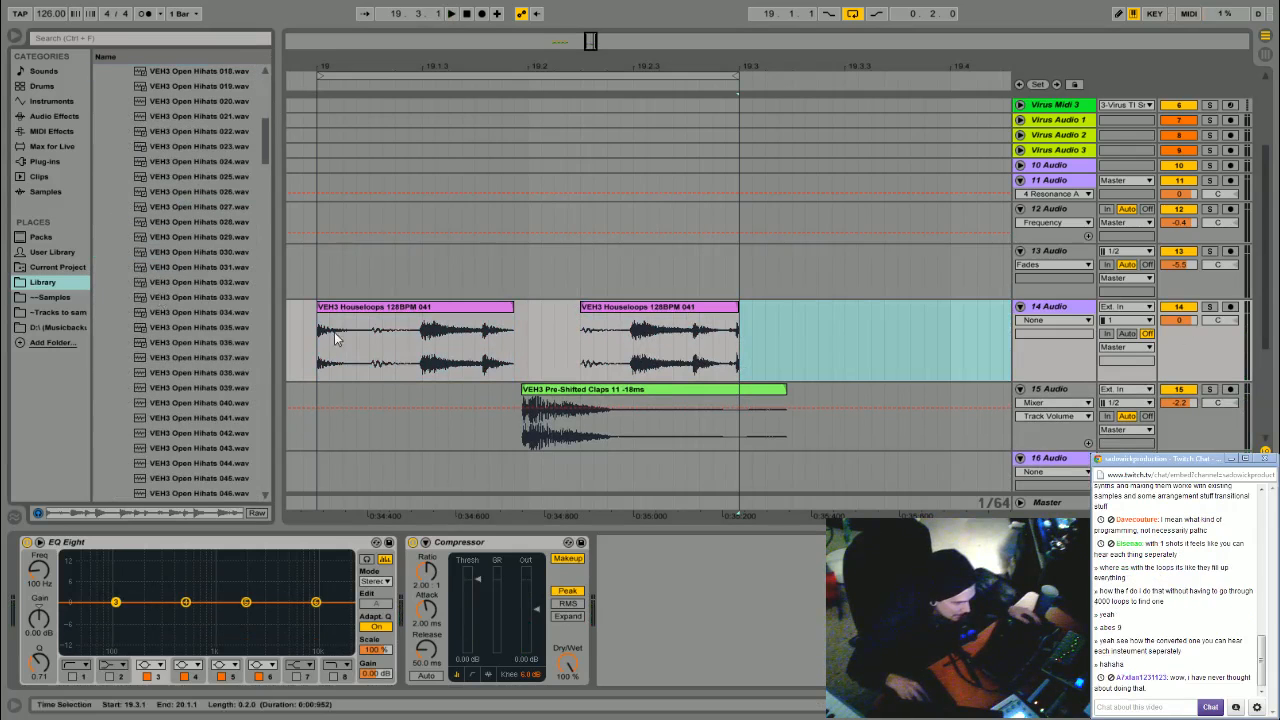
Audition the house loop on 14 Audio from its hi-hat hit at 19.1.3
{"action": "left_click", "coordinate": [422, 345]}
{"action": "key", "text": "space"}
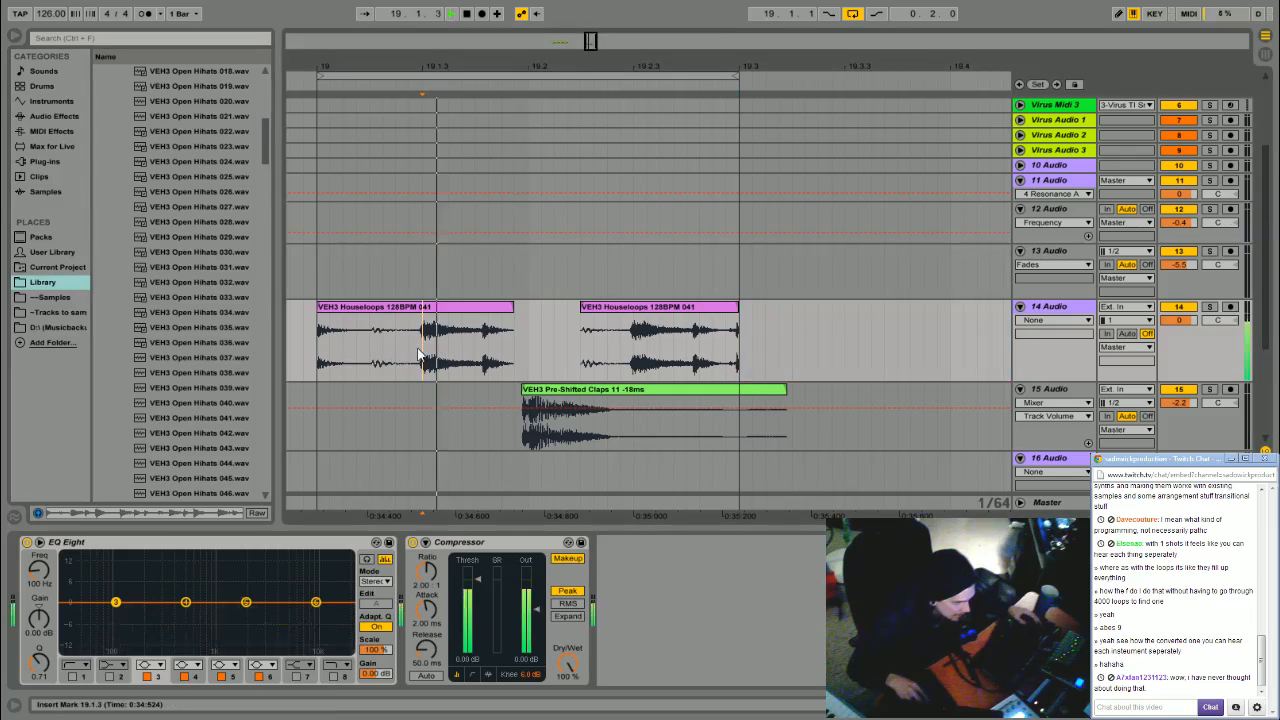
{"action": "left_click", "coordinate": [485, 350]}
{"action": "key", "text": "space"}
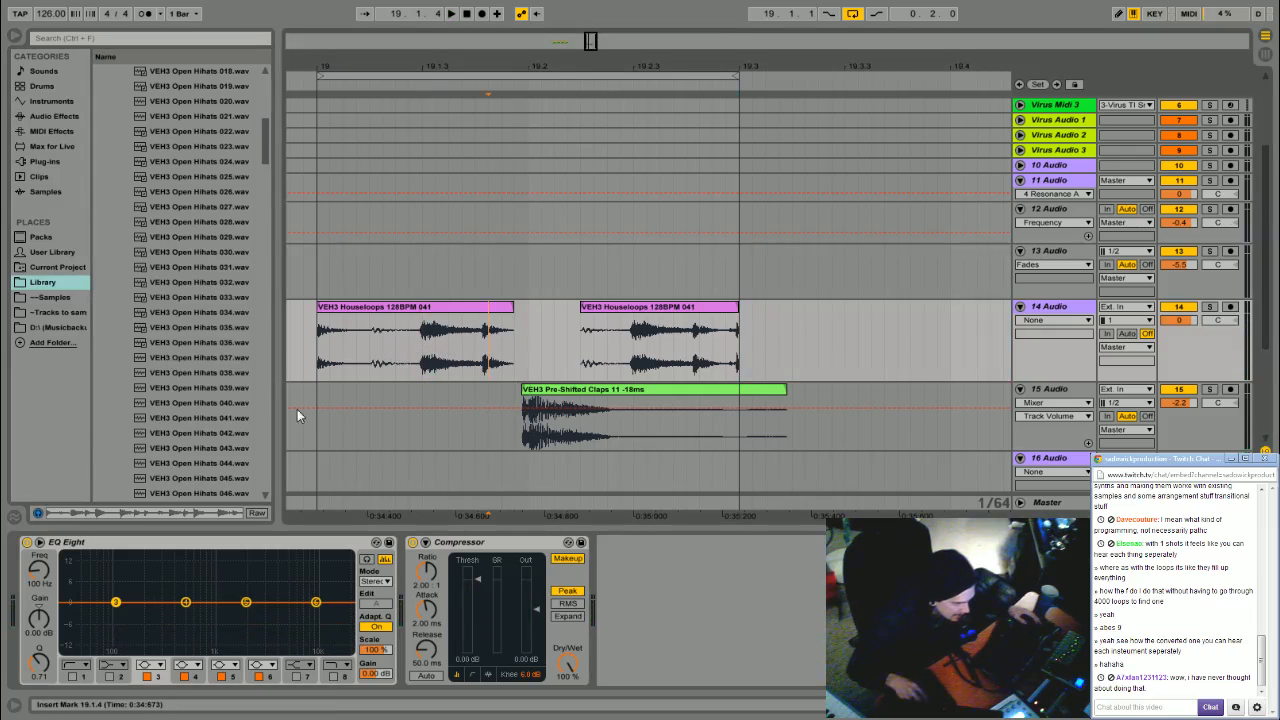
Preview the VEH3 Open Hihats samples 053, 055 and 056
{"action": "scroll", "coordinate": [180, 418], "scroll_direction": "down", "scroll_amount": 4}
{"action": "left_click", "coordinate": [172, 418]}
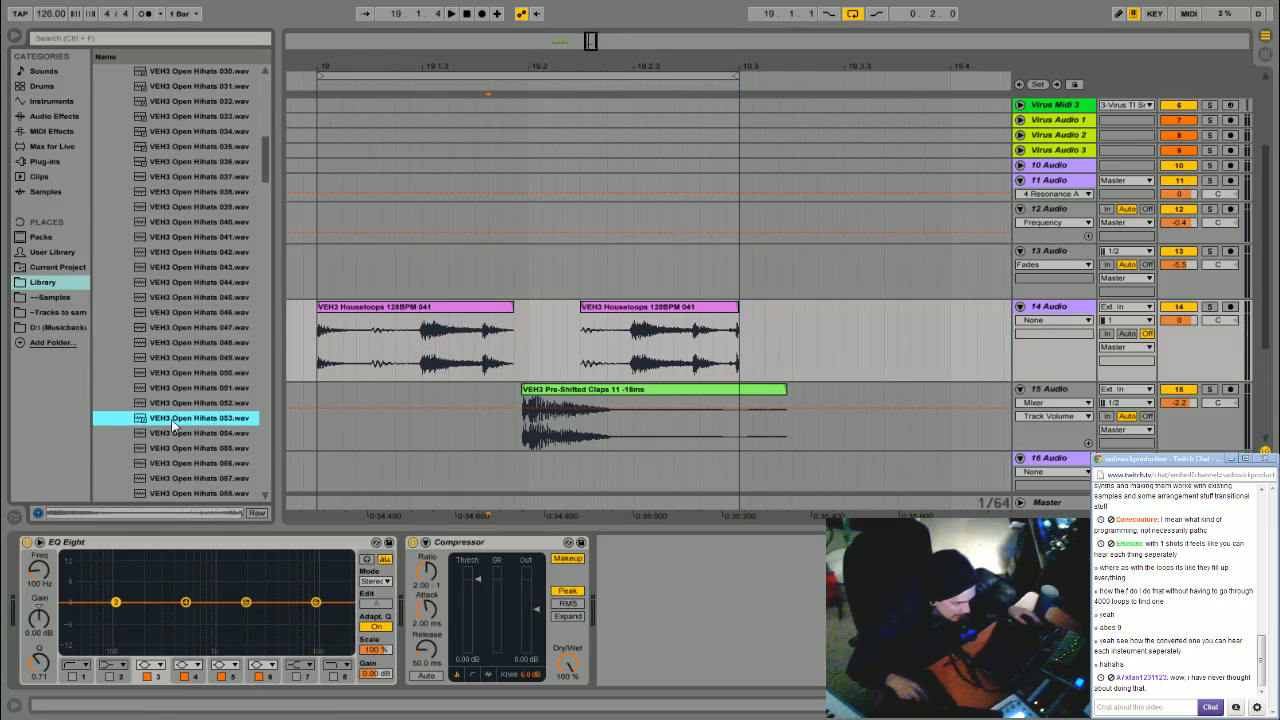
{"action": "left_click", "coordinate": [173, 449]}
{"action": "left_click", "coordinate": [154, 466]}
{"action": "scroll", "coordinate": [152, 476], "scroll_direction": "down", "scroll_amount": 6}
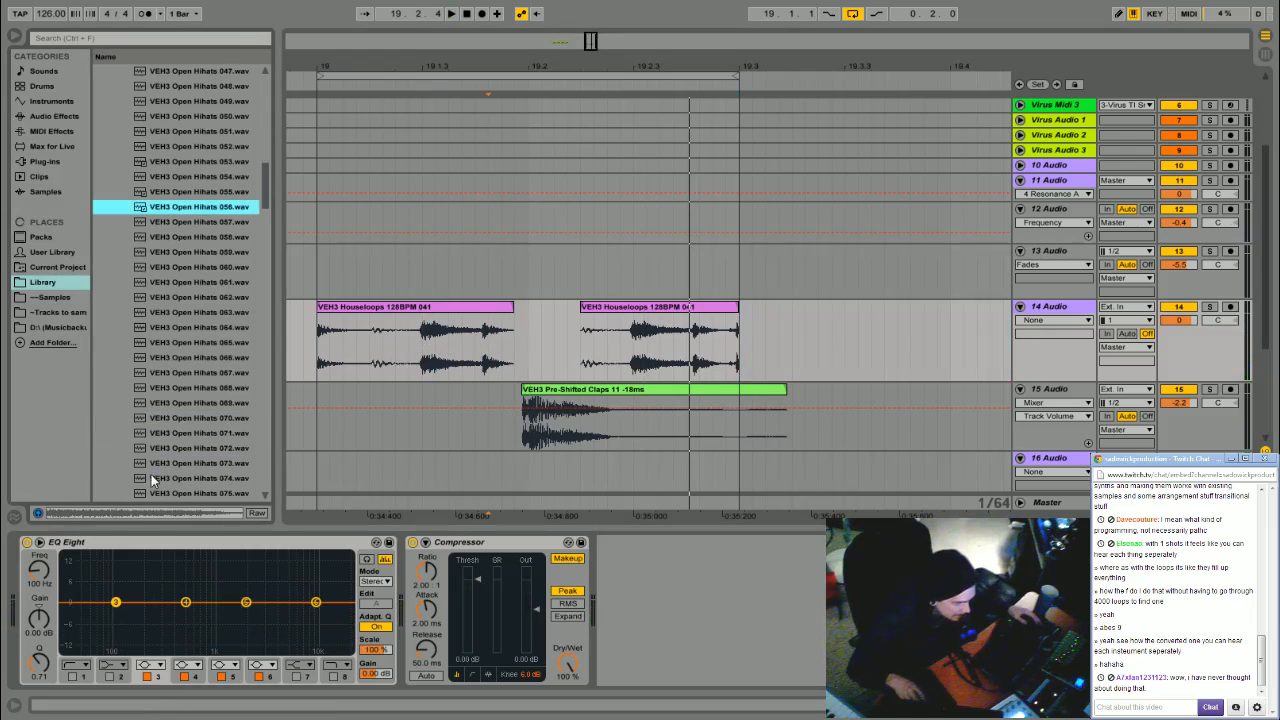
Place VEH3 Open Hihats 056 over the first house loop clip at 19.1.3 and audition it
{"action": "left_click_drag", "start_coordinate": [172, 218], "coordinate": [440, 322]}
{"action": "left_click", "coordinate": [450, 308]}
{"action": "left_click", "coordinate": [331, 307]}
{"action": "key", "text": "space"}
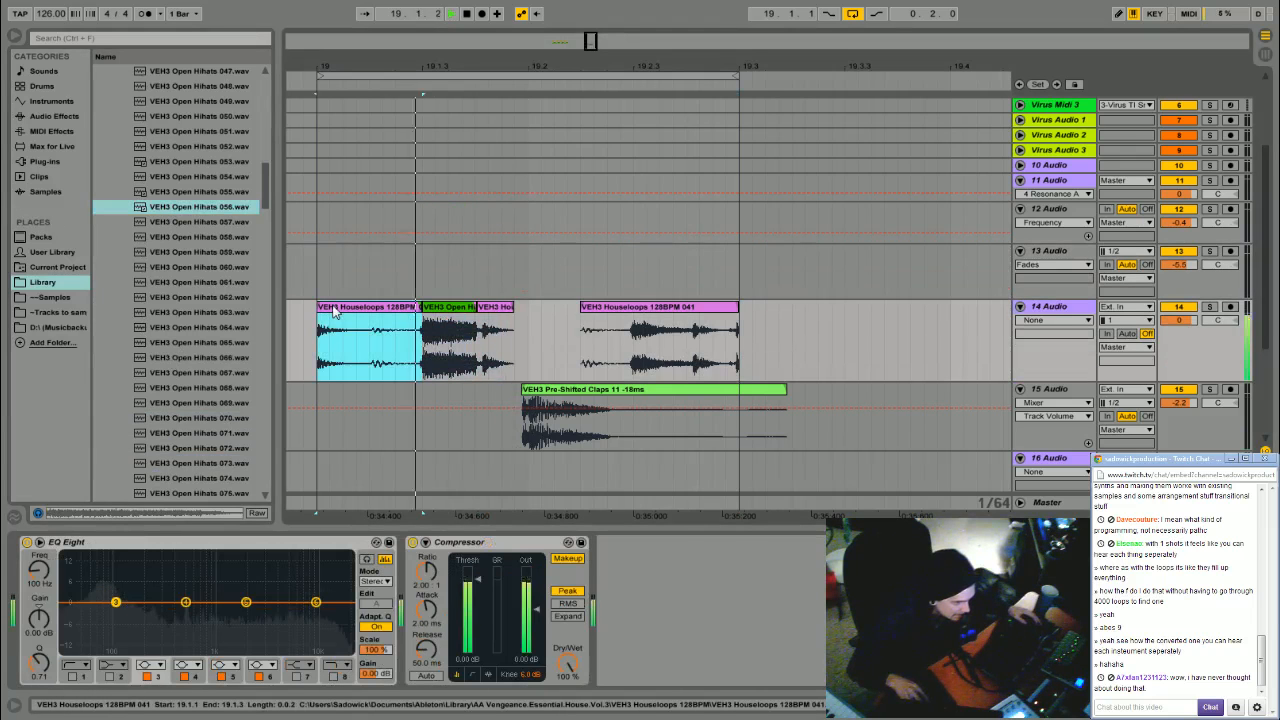
{"action": "left_click", "coordinate": [430, 307]}
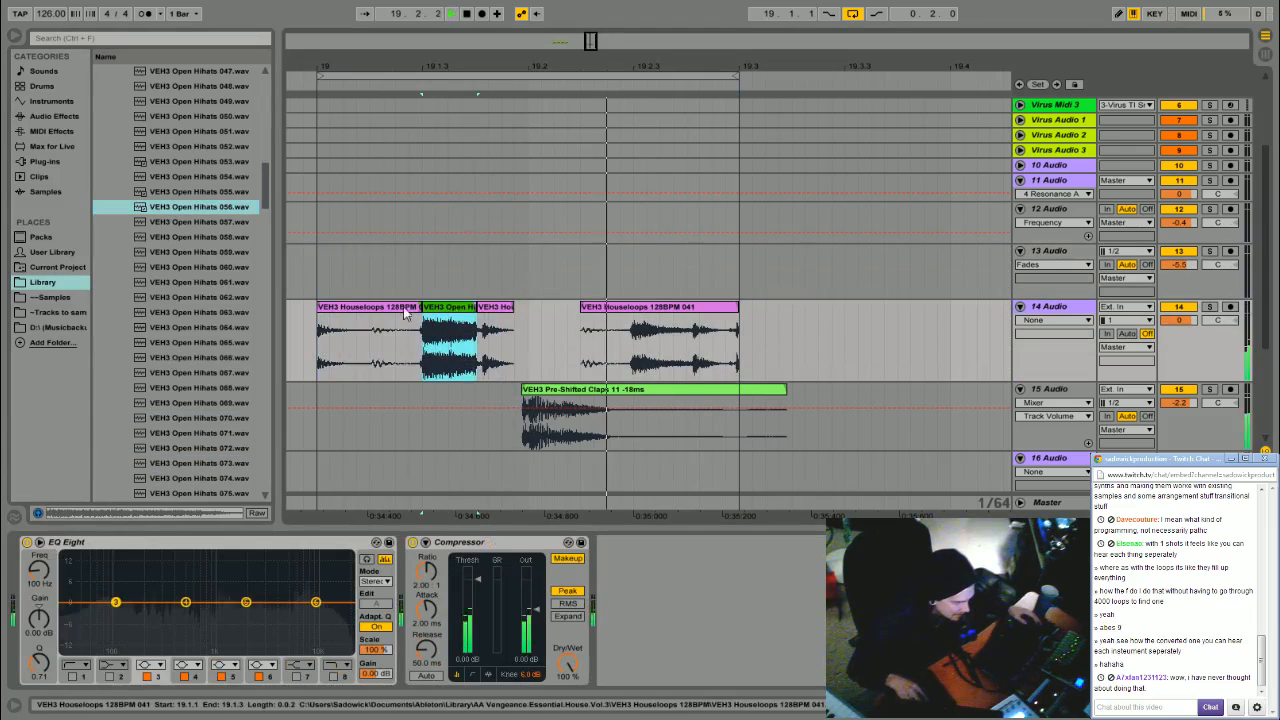
{"action": "left_click", "coordinate": [357, 316]}
Preview more open hi-hats and replace the one at 19.1.3 with VEH3 Open Hihats 070, then audition it
{"action": "left_click", "coordinate": [219, 328]}
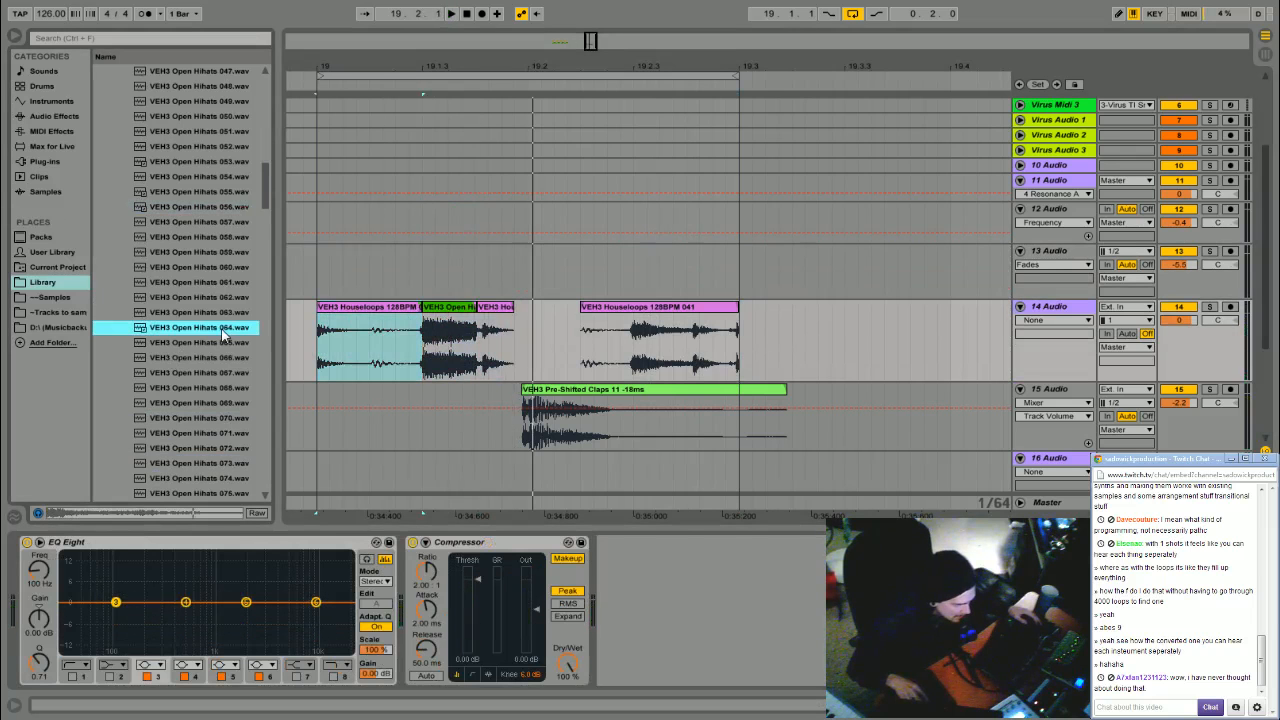
{"action": "left_click", "coordinate": [181, 404]}
{"action": "key", "text": "space"}
{"action": "left_click", "coordinate": [161, 419]}
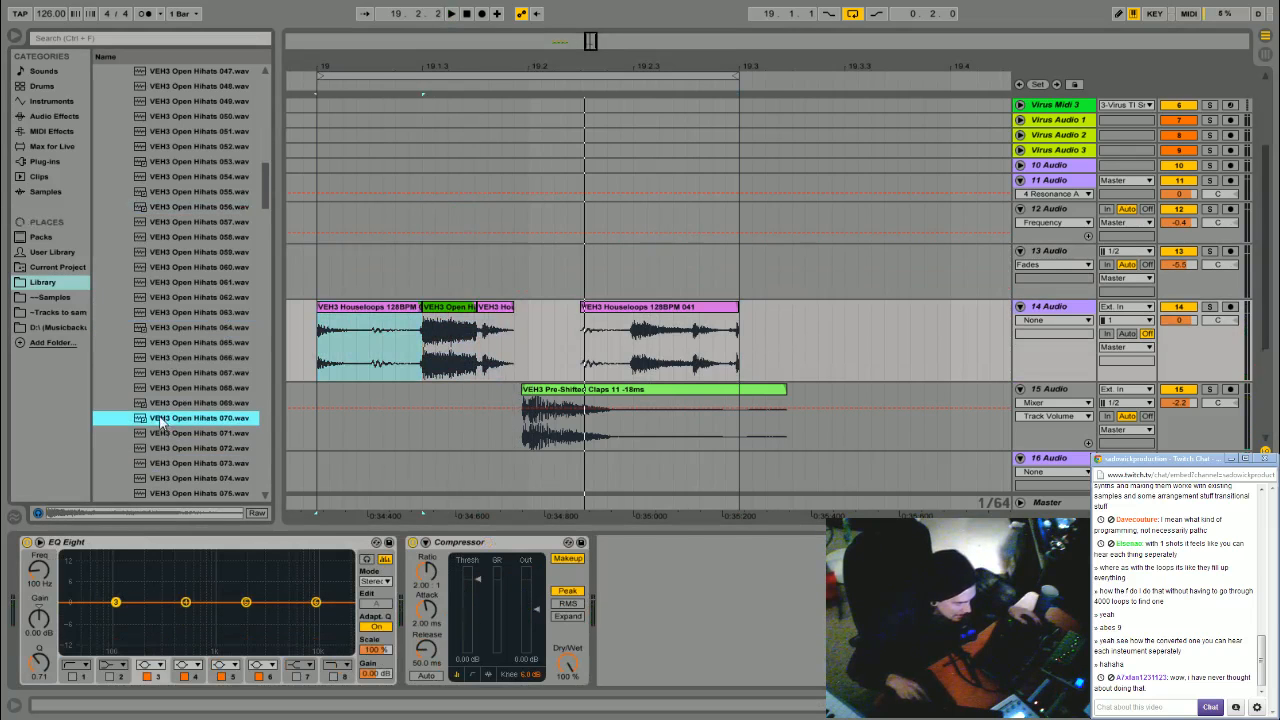
{"action": "left_click_drag", "start_coordinate": [161, 419], "coordinate": [456, 309]}
{"action": "left_click", "coordinate": [363, 310]}
{"action": "key", "text": "space"}
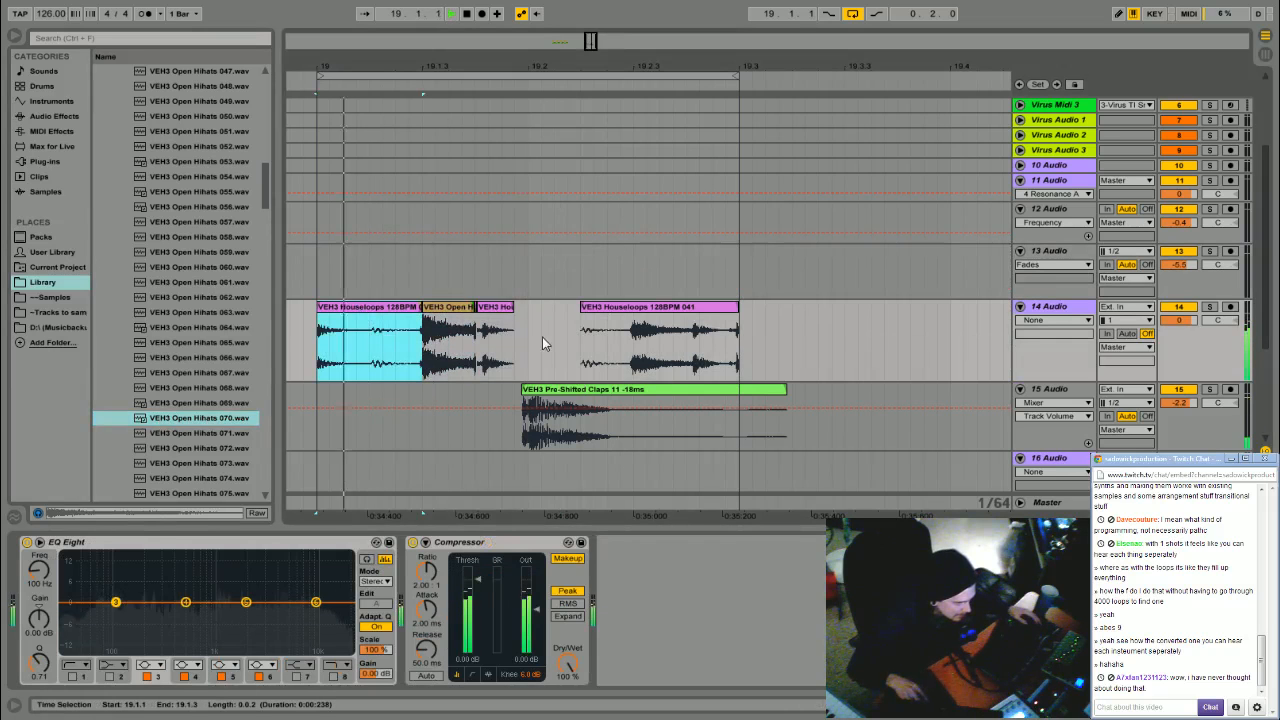
Delete the open hi-hat clip at 19.1.3 from 14 Audio and stop playback
{"action": "left_click_drag", "start_coordinate": [527, 346], "coordinate": [322, 350]}
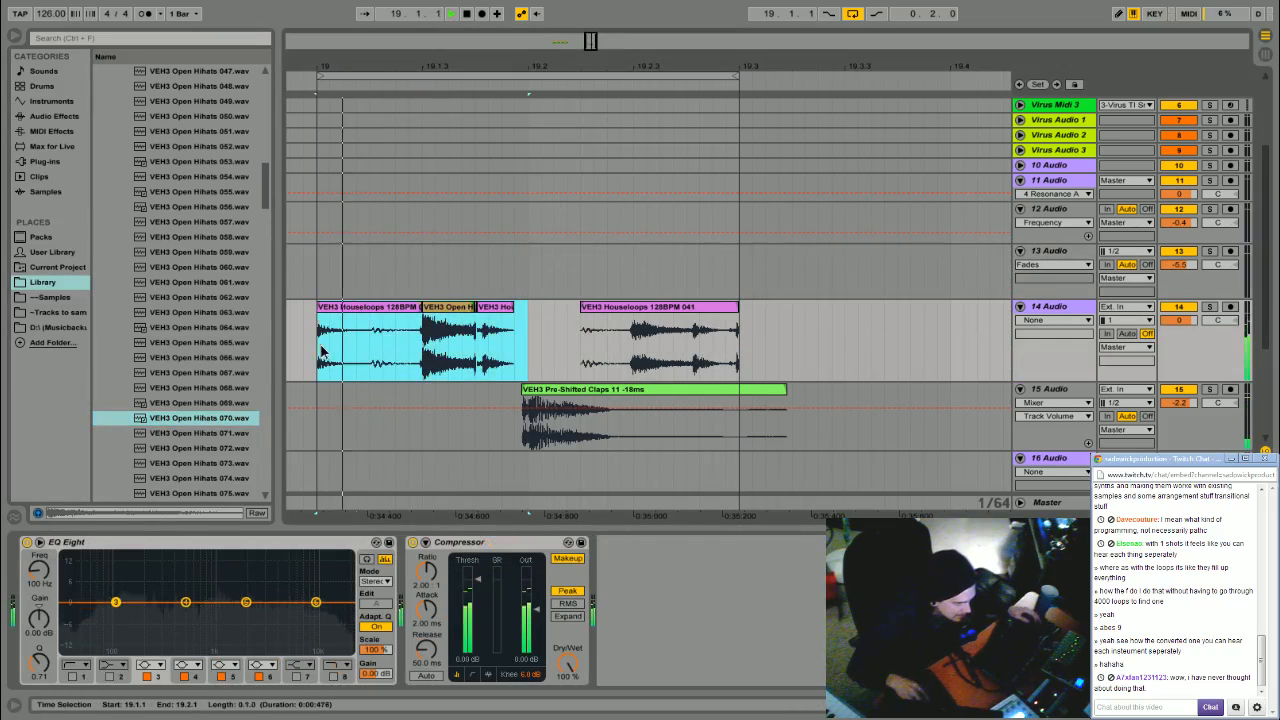
{"action": "left_click", "coordinate": [444, 308]}
{"action": "key", "text": "Delete"}
{"action": "left_click", "coordinate": [636, 340]}
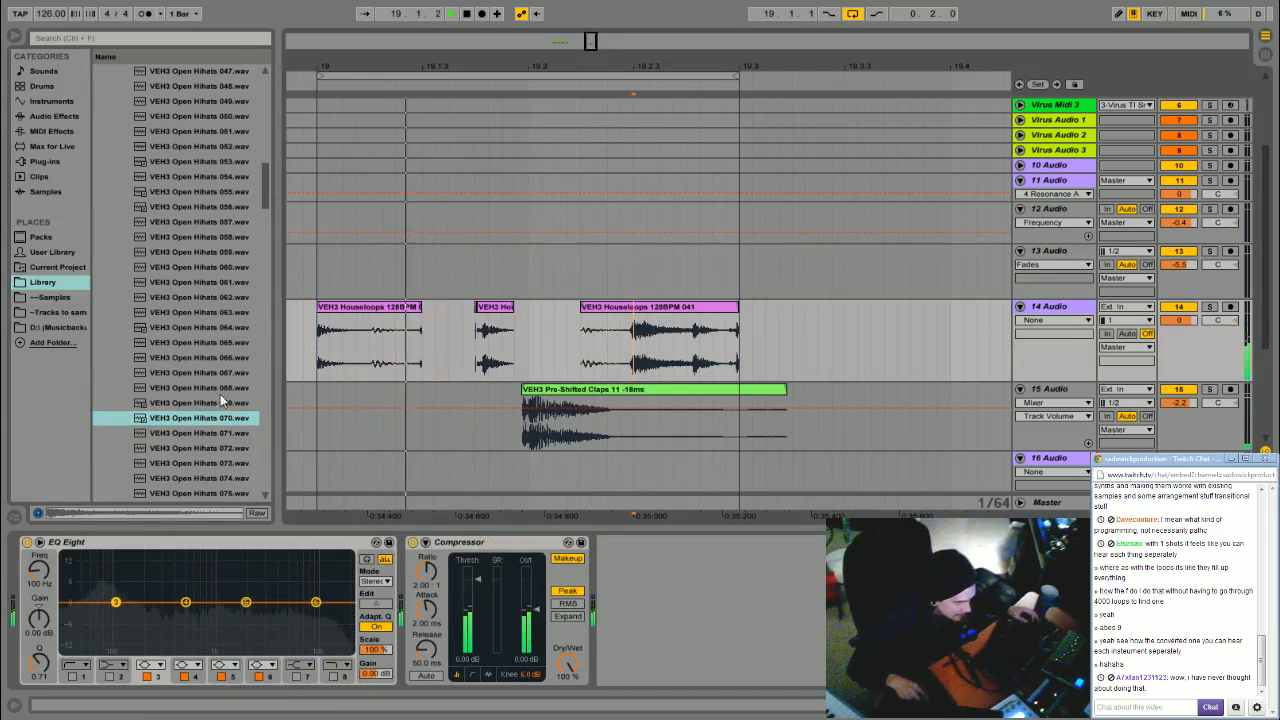
{"action": "key", "text": "space"}
Preview further open hi-hats, including 079, 080 and 082, and collapse the VEH3 Open Hihats folder
{"action": "left_click", "coordinate": [200, 449]}
{"action": "scroll", "coordinate": [192, 430], "scroll_direction": "down", "scroll_amount": 4}
{"action": "left_click", "coordinate": [184, 390]}
{"action": "left_click", "coordinate": [192, 401]}
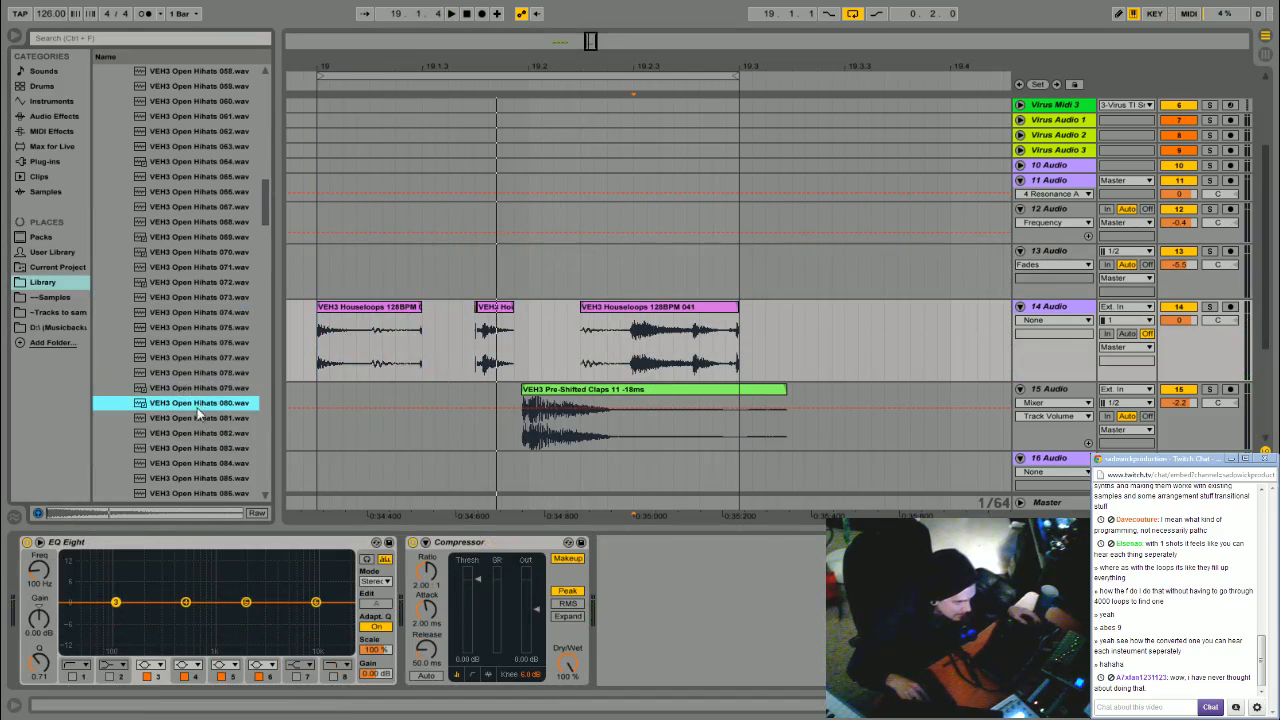
{"action": "left_click", "coordinate": [183, 433]}
{"action": "scroll", "coordinate": [183, 436], "scroll_direction": "down", "scroll_amount": 3}
{"action": "left_click_drag", "start_coordinate": [270, 219], "coordinate": [271, 96]}
{"action": "left_click", "coordinate": [119, 207]}
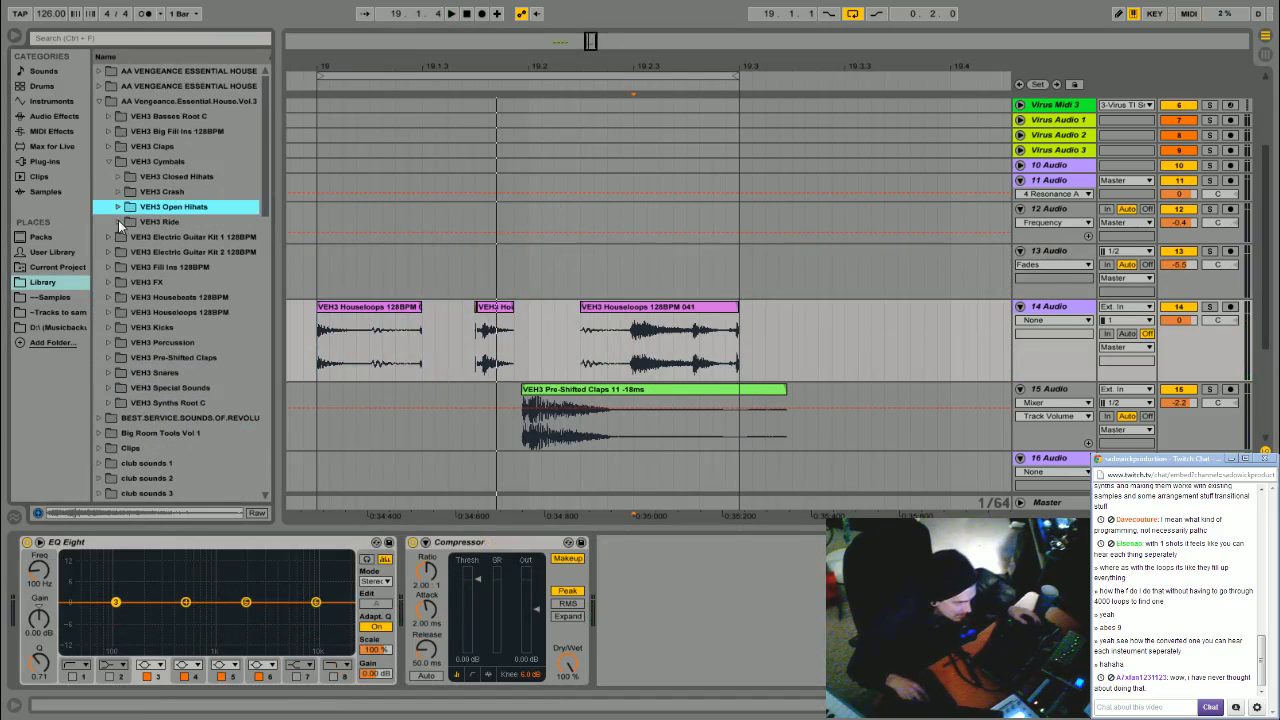
Expand the VEH3 Closed Hihats folder and preview its samples from 001 through 031 for a suitable hit
{"action": "left_click", "coordinate": [117, 176]}
{"action": "left_click", "coordinate": [140, 251]}
{"action": "left_click", "coordinate": [187, 402]}
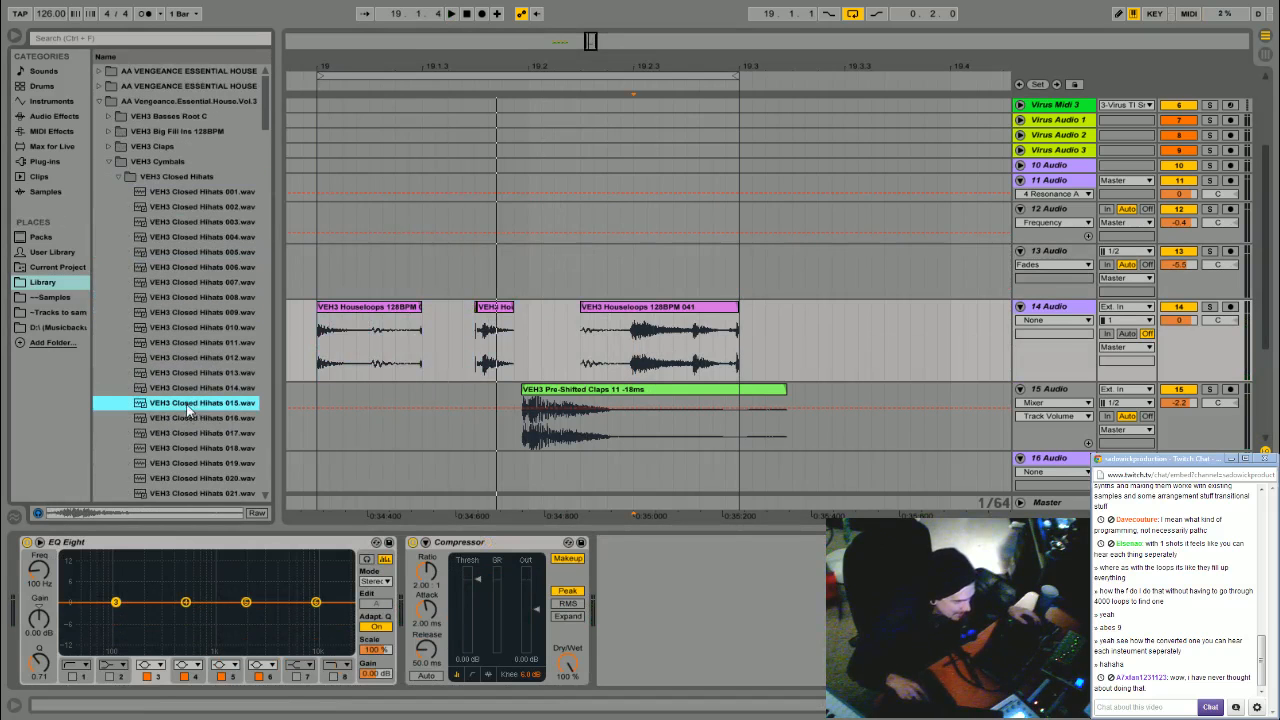
{"action": "left_click", "coordinate": [182, 193]}
{"action": "left_click", "coordinate": [168, 207]}
{"action": "left_click", "coordinate": [167, 267]}
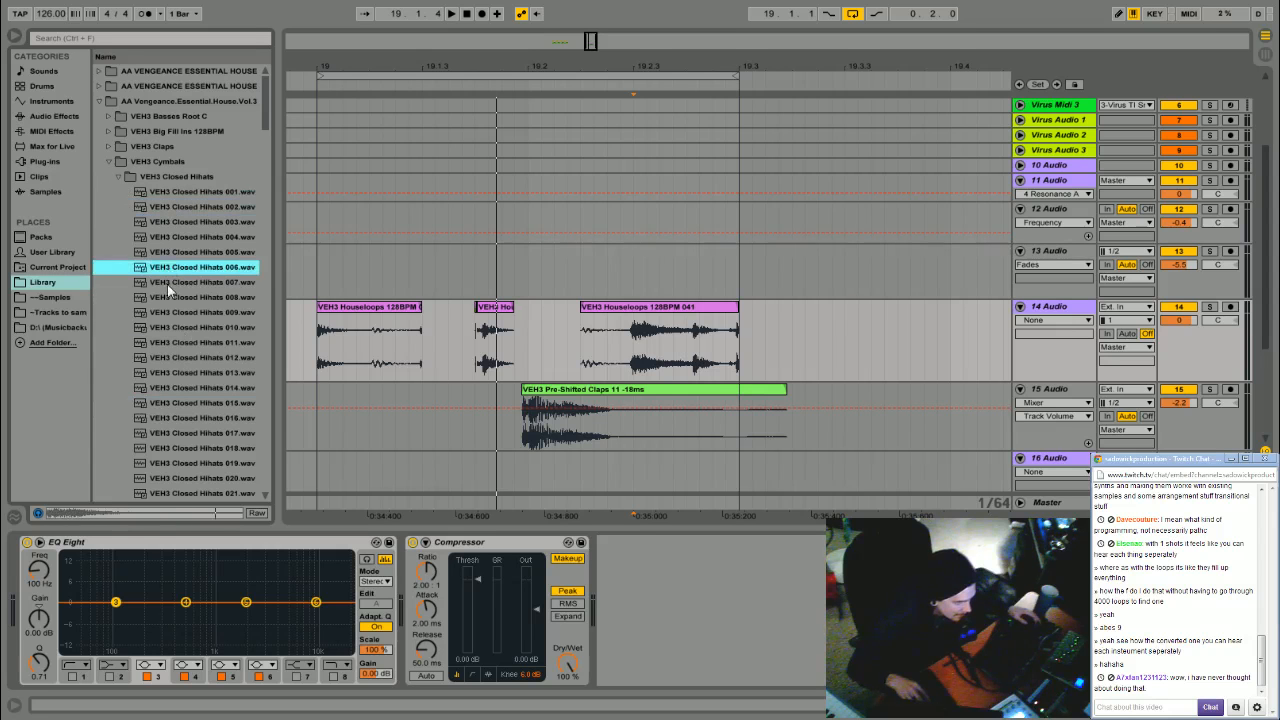
{"action": "left_click", "coordinate": [168, 328]}
{"action": "left_click", "coordinate": [167, 359]}
{"action": "scroll", "coordinate": [167, 359], "scroll_direction": "down", "scroll_amount": 3}
{"action": "left_click", "coordinate": [167, 359]}
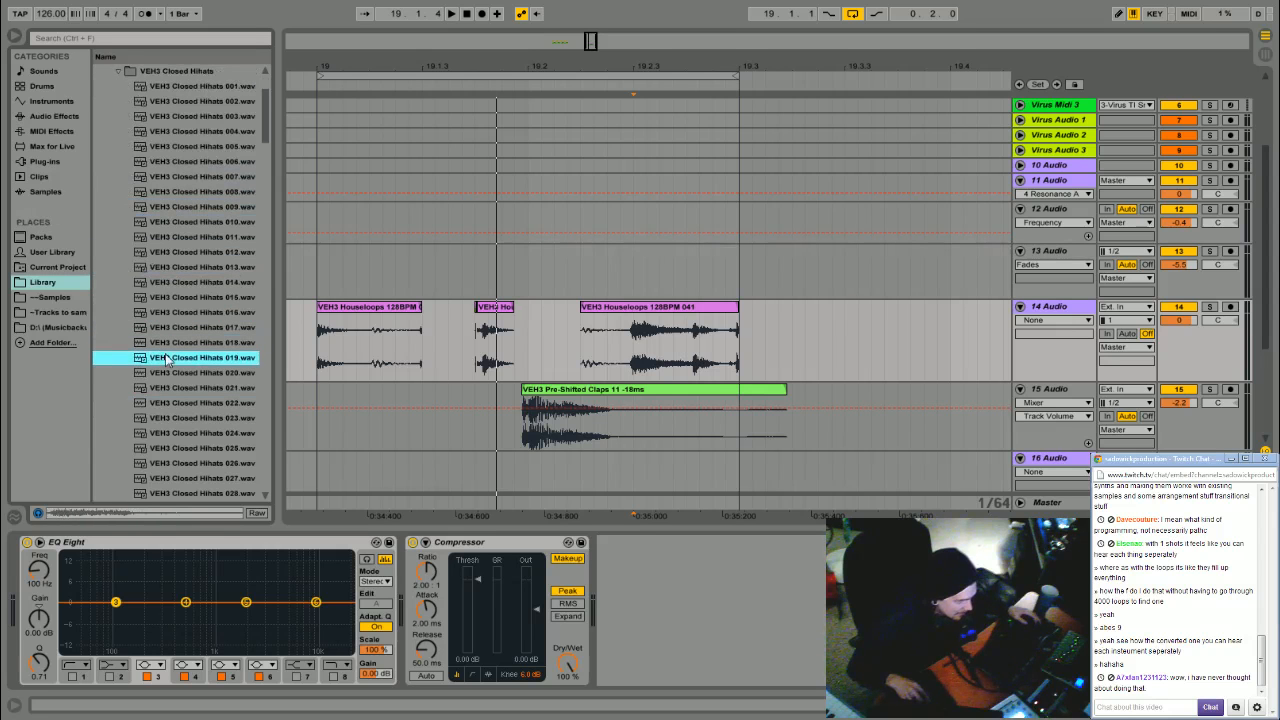
{"action": "left_click", "coordinate": [160, 390]}
{"action": "scroll", "coordinate": [170, 416], "scroll_direction": "down", "scroll_amount": 4}
{"action": "left_click", "coordinate": [178, 393]}
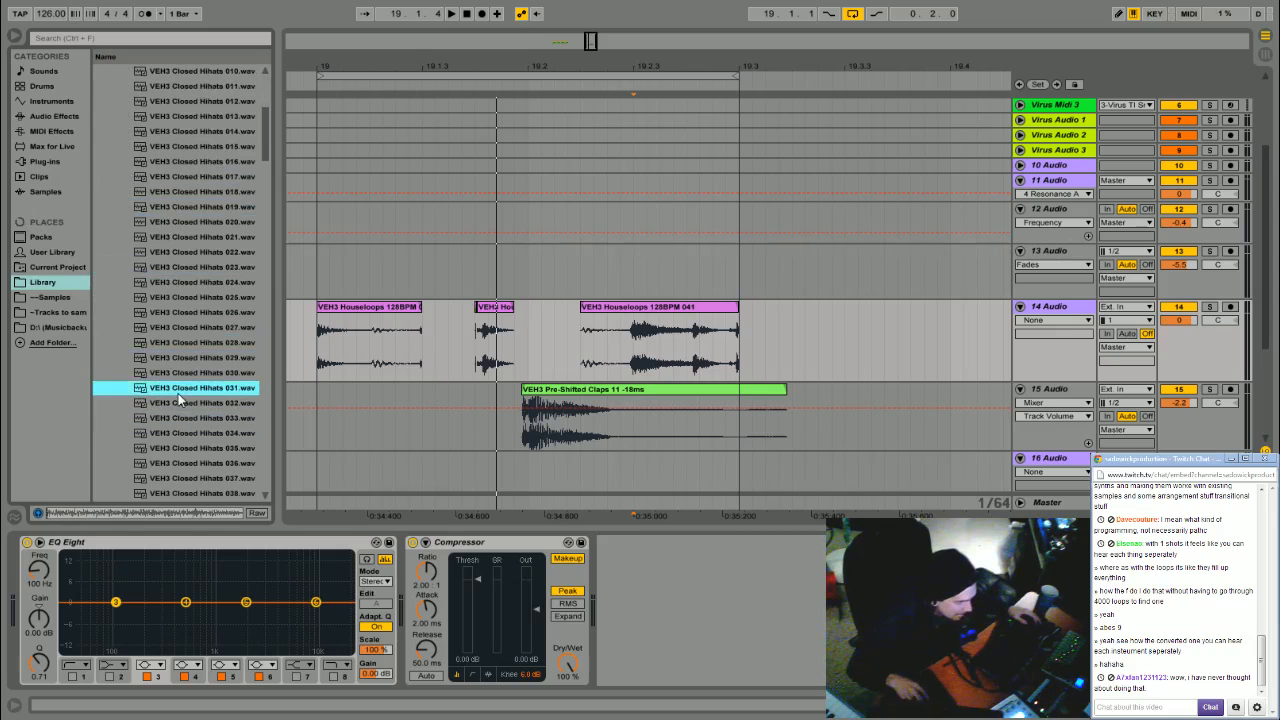
Restore the first house loop clip up to just before the clap and reduce the heights of 14 Audio and 15 Audio
{"action": "left_click_drag", "start_coordinate": [420, 307], "coordinate": [511, 308]}
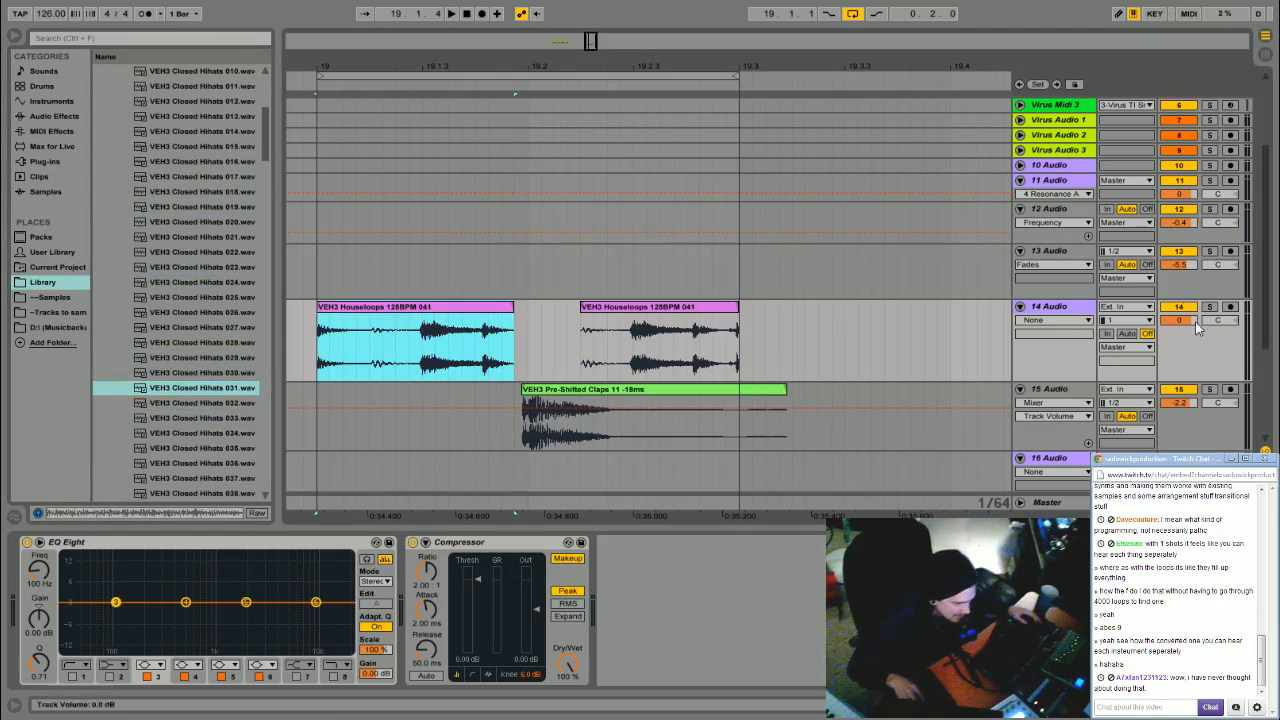
{"action": "left_click_drag", "start_coordinate": [1192, 350], "coordinate": [1195, 320]}
{"action": "left_click_drag", "start_coordinate": [1186, 402], "coordinate": [1188, 382]}
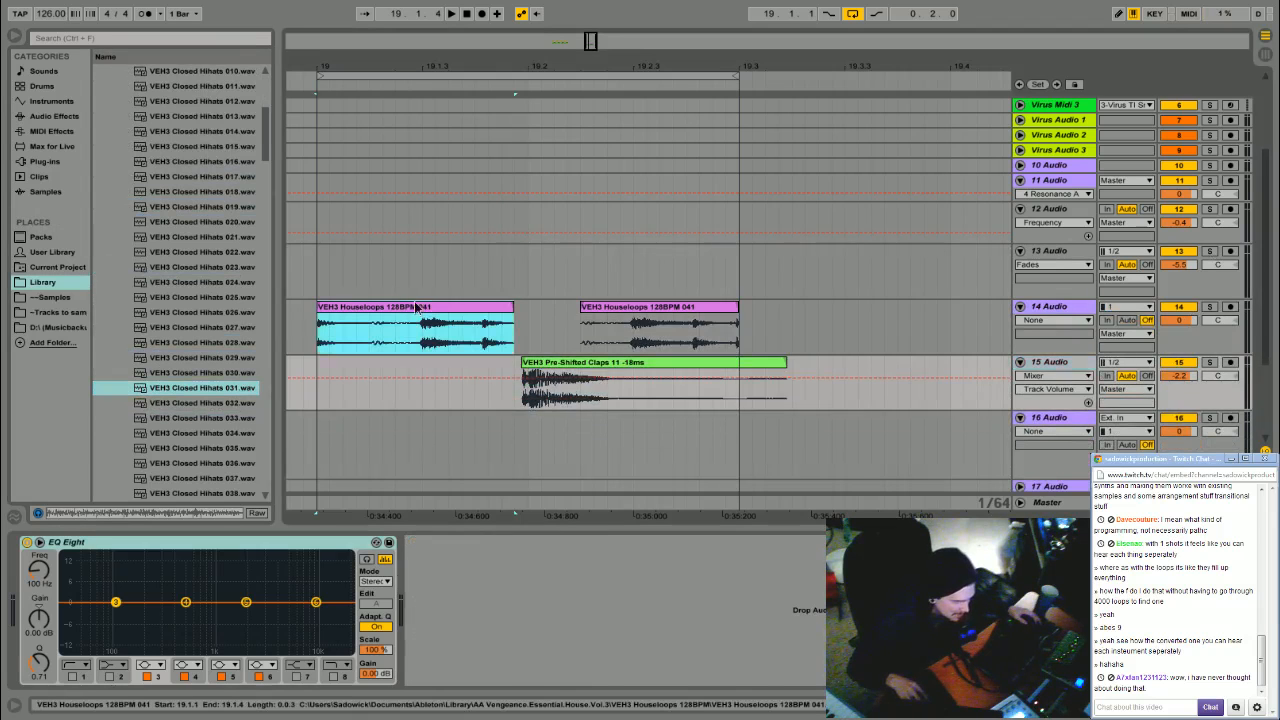
{"action": "left_click", "coordinate": [418, 307]}
Browse to the house loops inside VEH2 Loops and preview VEH2 Houseloops 015 and 019
{"action": "left_click_drag", "start_coordinate": [267, 142], "coordinate": [270, 117]}
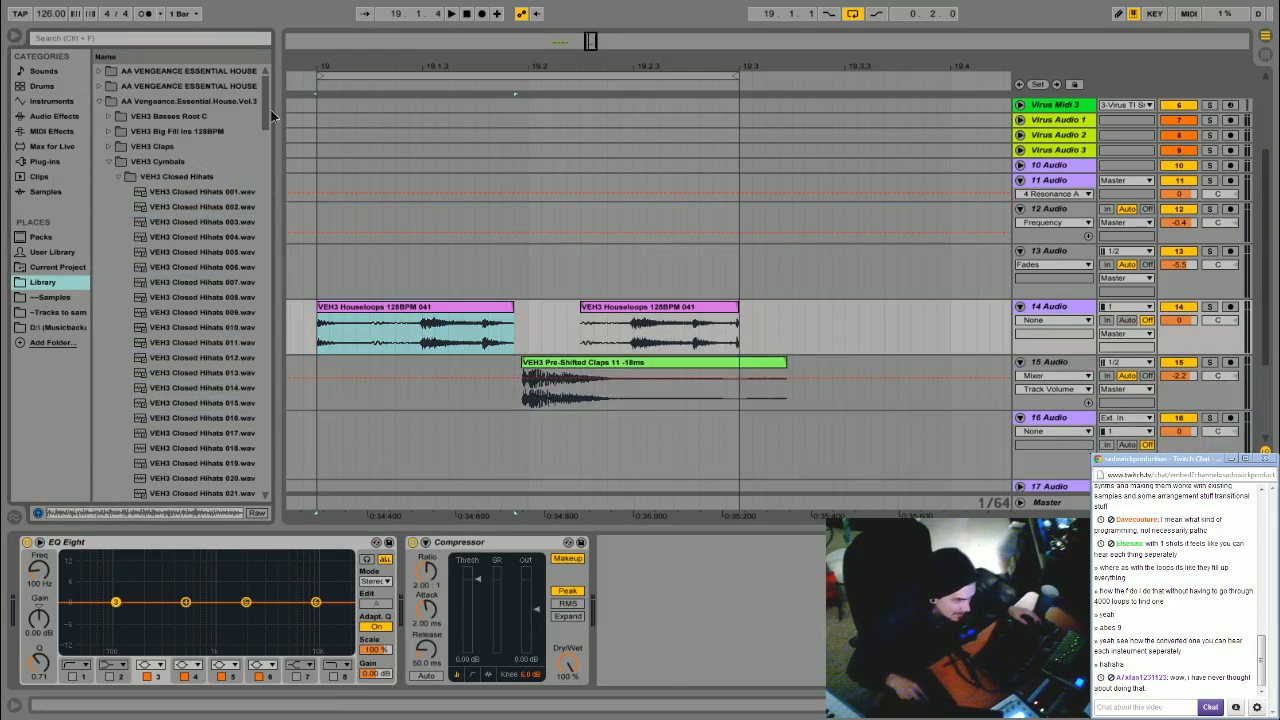
{"action": "left_click", "coordinate": [99, 101]}
{"action": "left_click", "coordinate": [99, 86]}
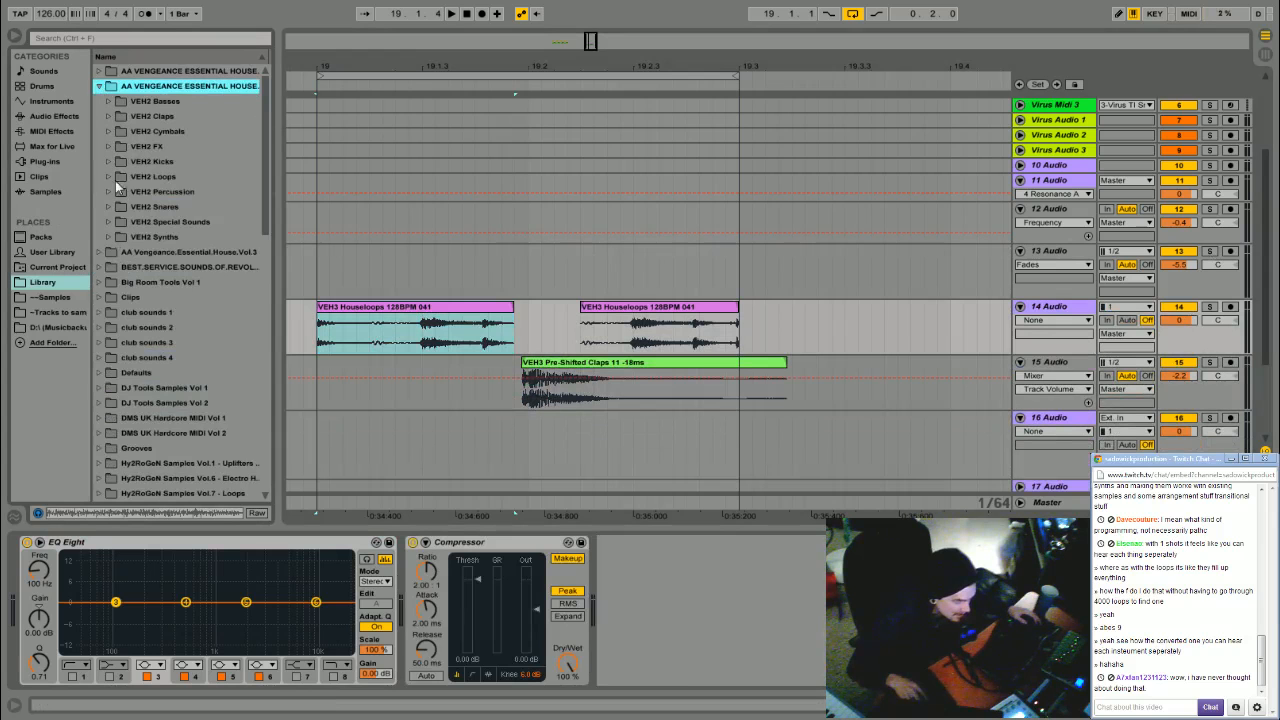
{"action": "left_click", "coordinate": [115, 180]}
{"action": "left_click", "coordinate": [119, 219]}
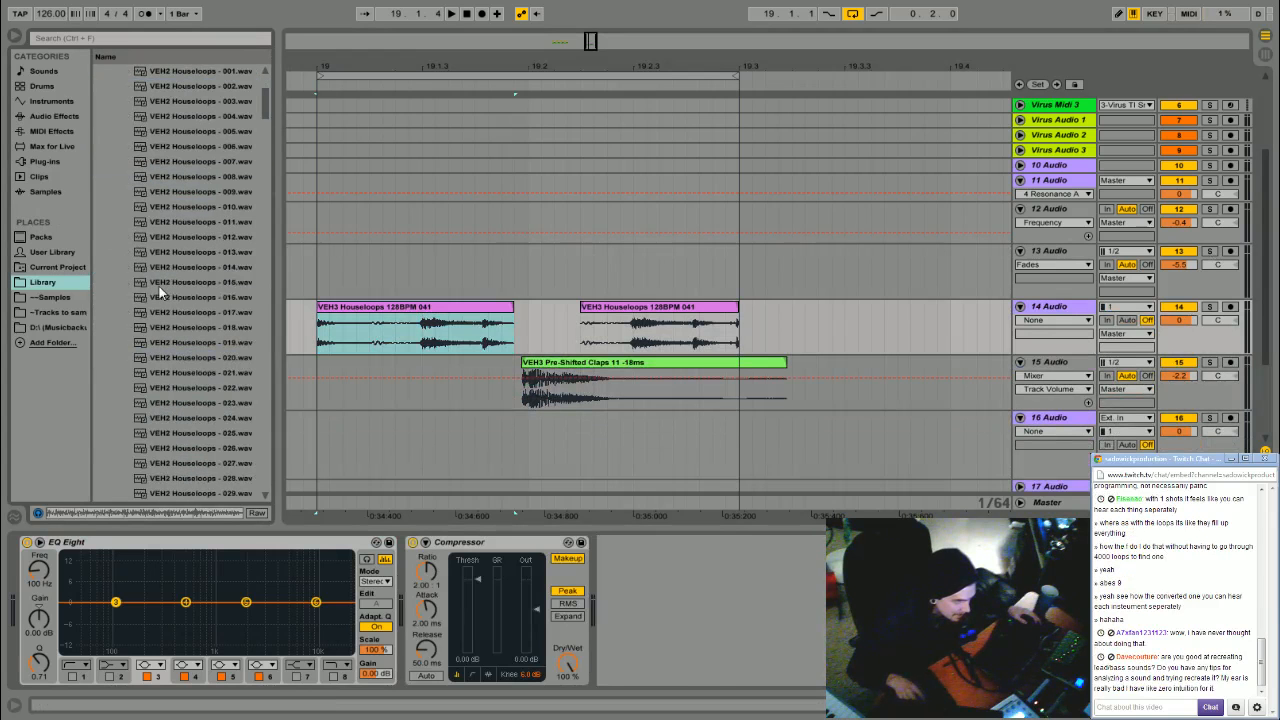
{"action": "left_click", "coordinate": [159, 286]}
{"action": "left_click", "coordinate": [150, 342]}
{"action": "scroll", "coordinate": [148, 344], "scroll_direction": "down", "scroll_amount": 3}
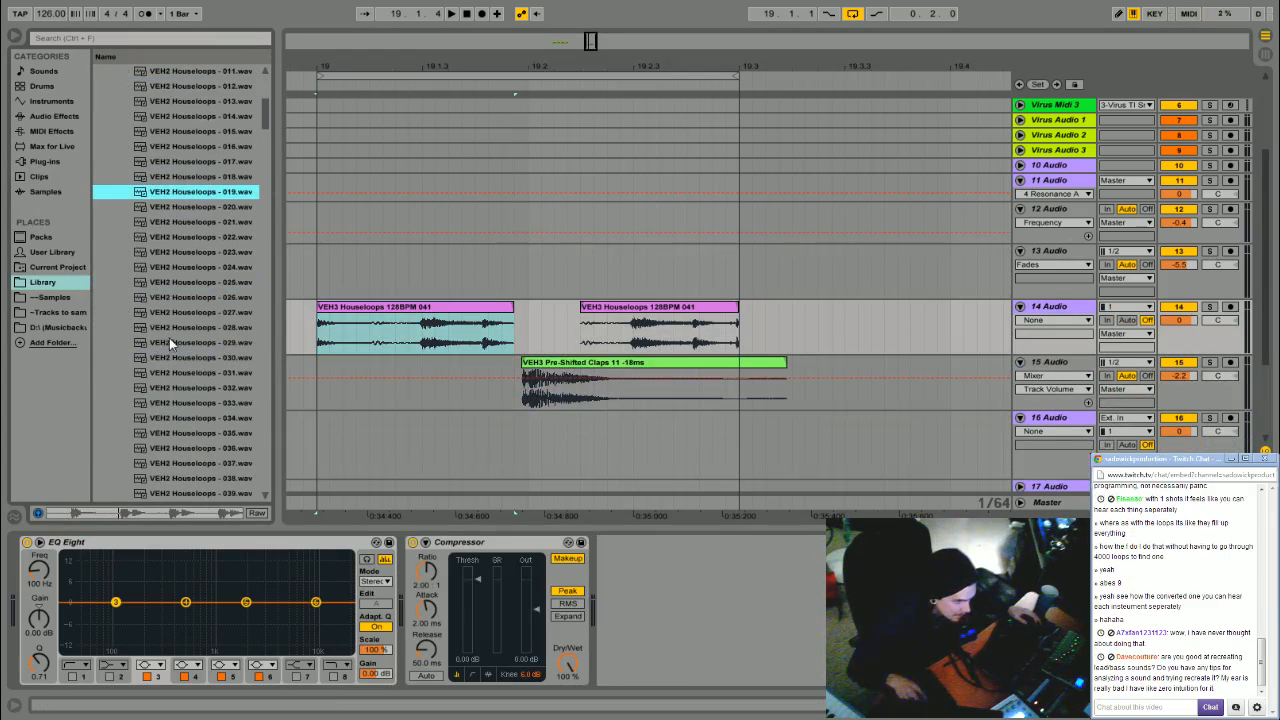
Place VEH2 Houseloops - 019 on 16 Audio at 19.1.1 and delete everything in it from 19.3 onward
{"action": "left_click_drag", "start_coordinate": [180, 191], "coordinate": [318, 431]}
{"action": "left_click_drag", "start_coordinate": [740, 450], "coordinate": [897, 450]}
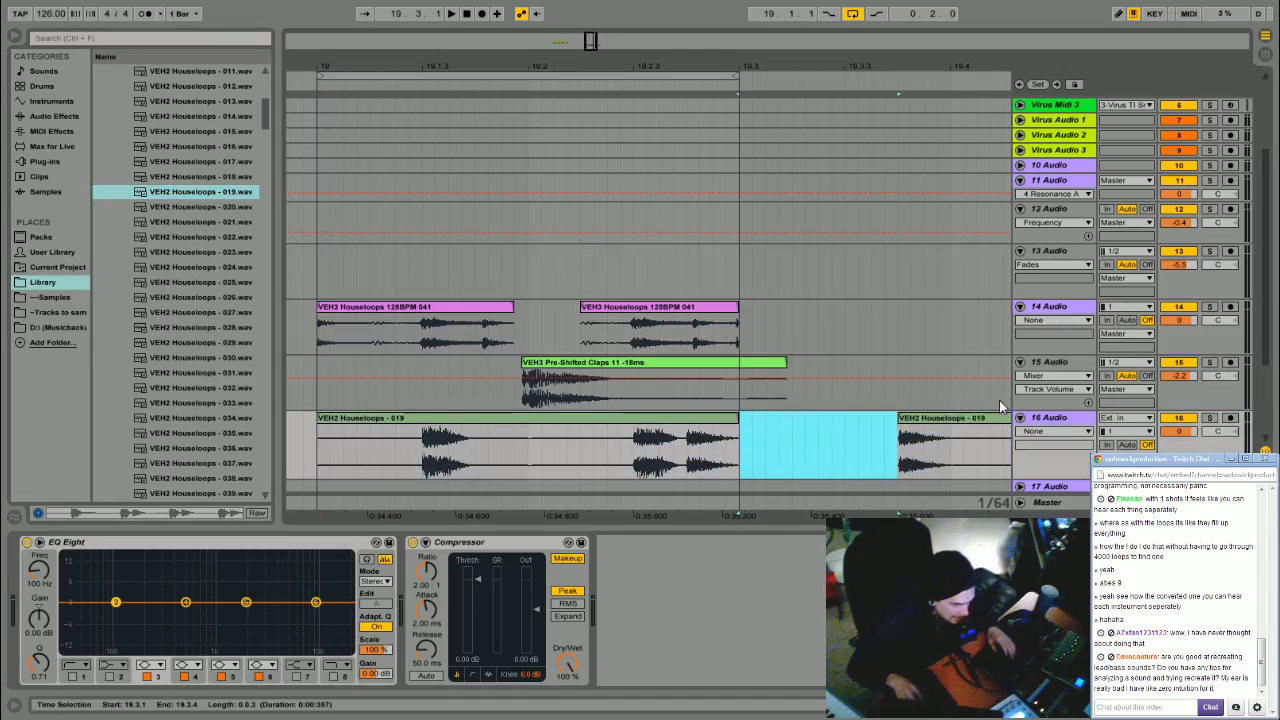
{"action": "left_click", "coordinate": [998, 416]}
{"action": "key", "text": "Delete"}
Move the VEH2 loop's track above the clap track and audition it soloed together with 14 Audio
{"action": "left_click_drag", "start_coordinate": [1036, 418], "coordinate": [1046, 362]}
{"action": "left_click", "coordinate": [1209, 364]}
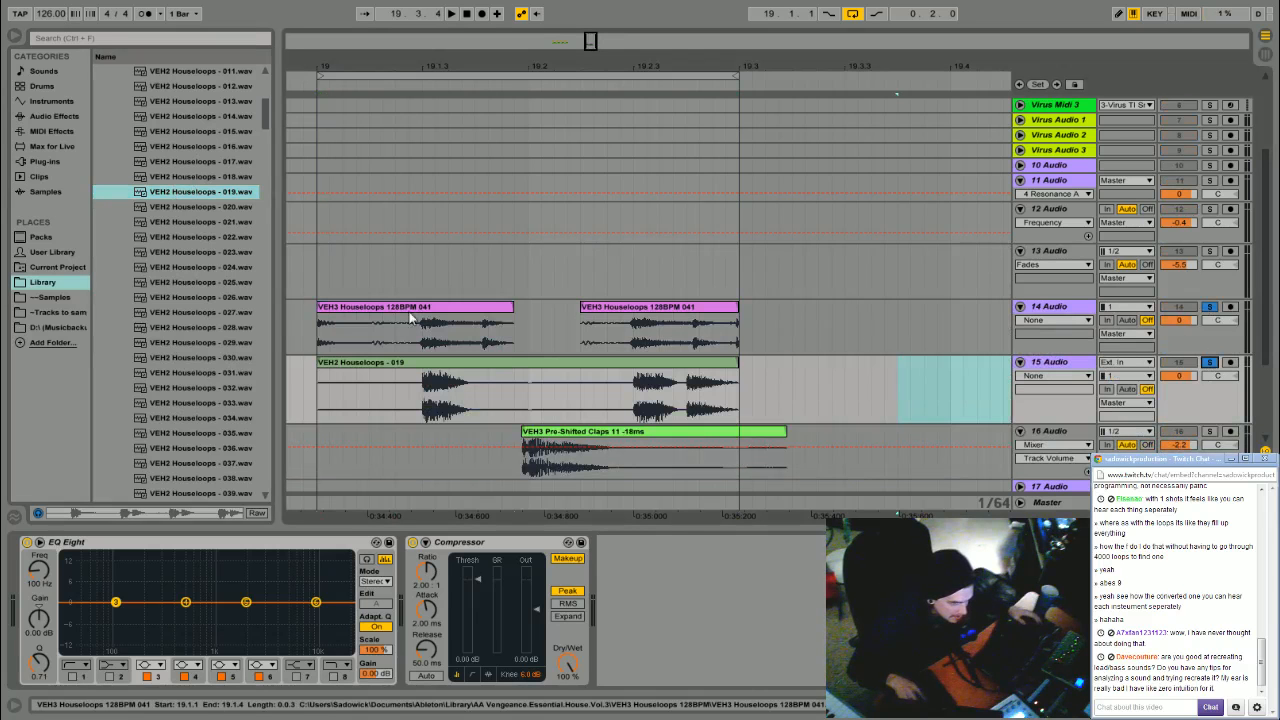
{"action": "left_click", "coordinate": [413, 313]}
{"action": "key", "text": "space"}
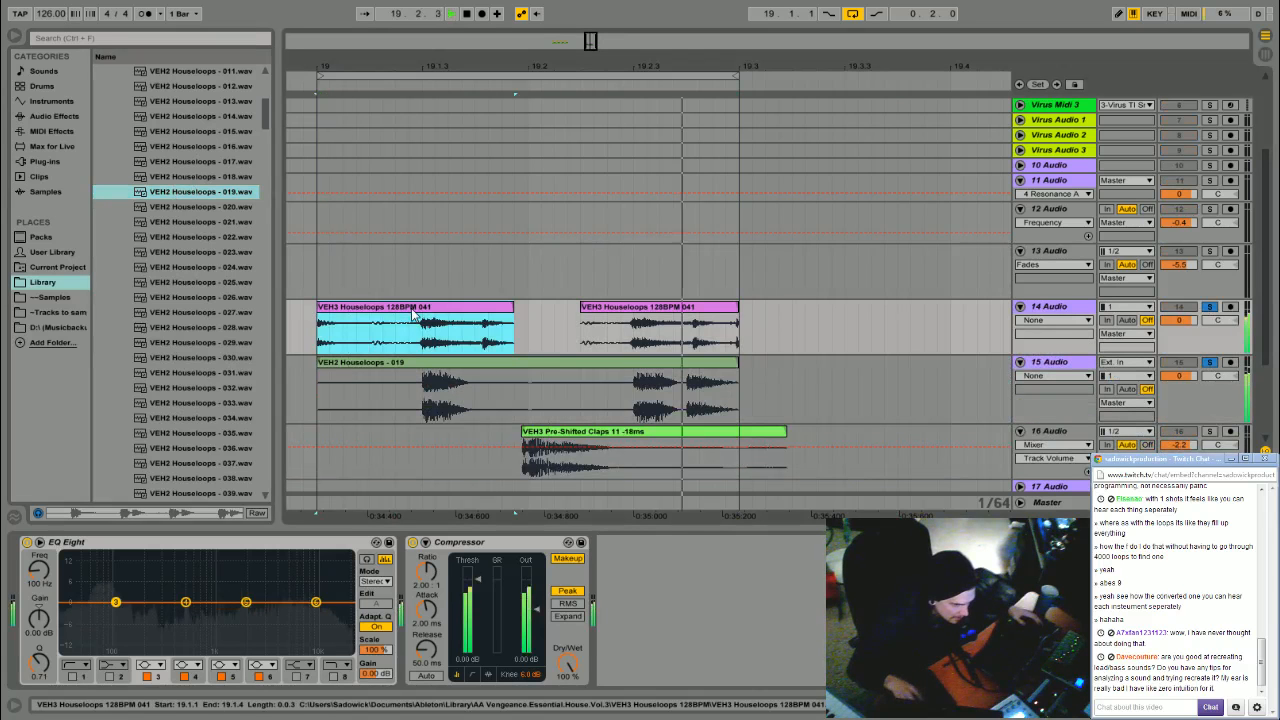
{"action": "key", "text": "space"}
Pan 14 Audio to 12L and 15 Audio to 12R, and turn off their solos
{"action": "left_click_drag", "start_coordinate": [1219, 321], "coordinate": [1219, 331]}
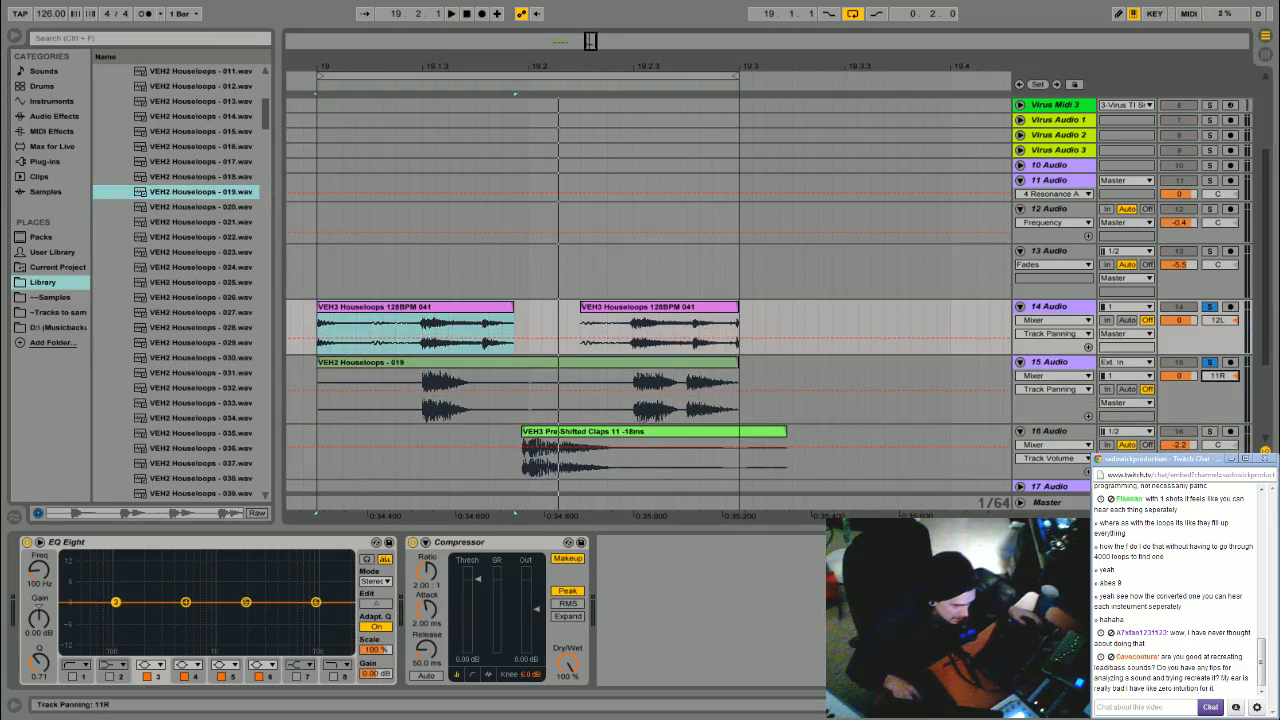
{"action": "left_click", "coordinate": [1209, 307]}
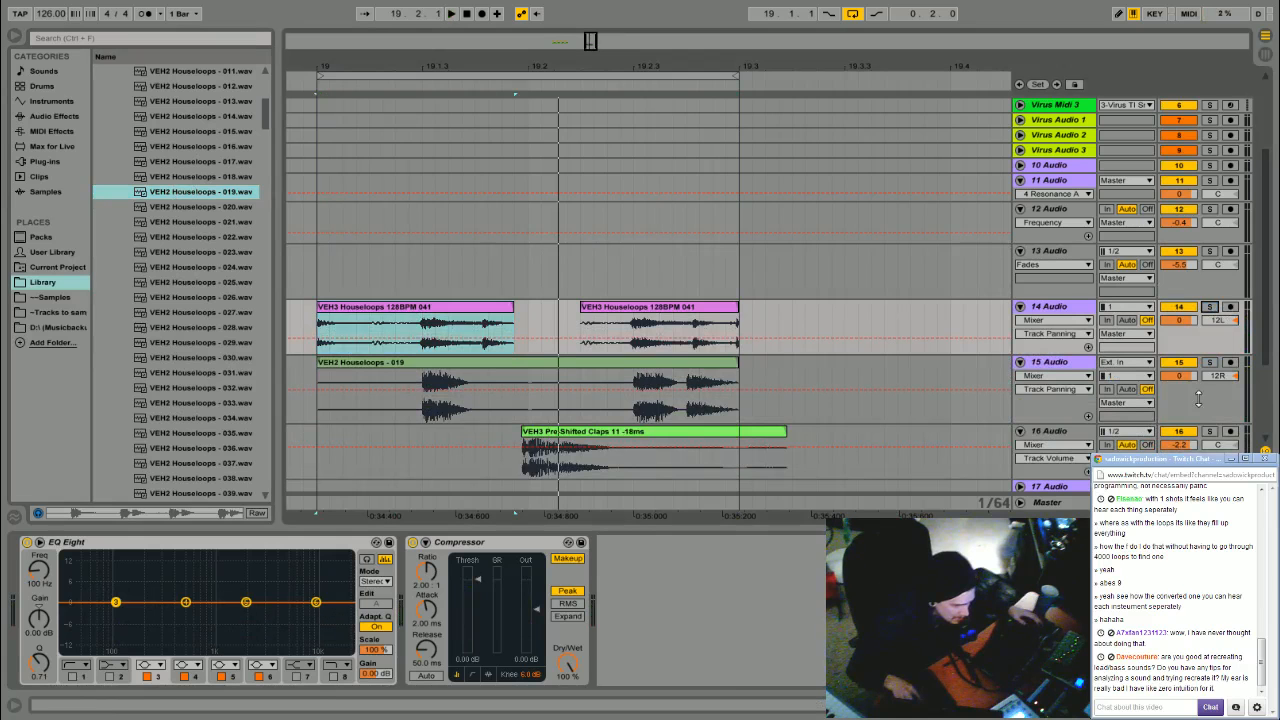
{"action": "left_click", "coordinate": [336, 309]}
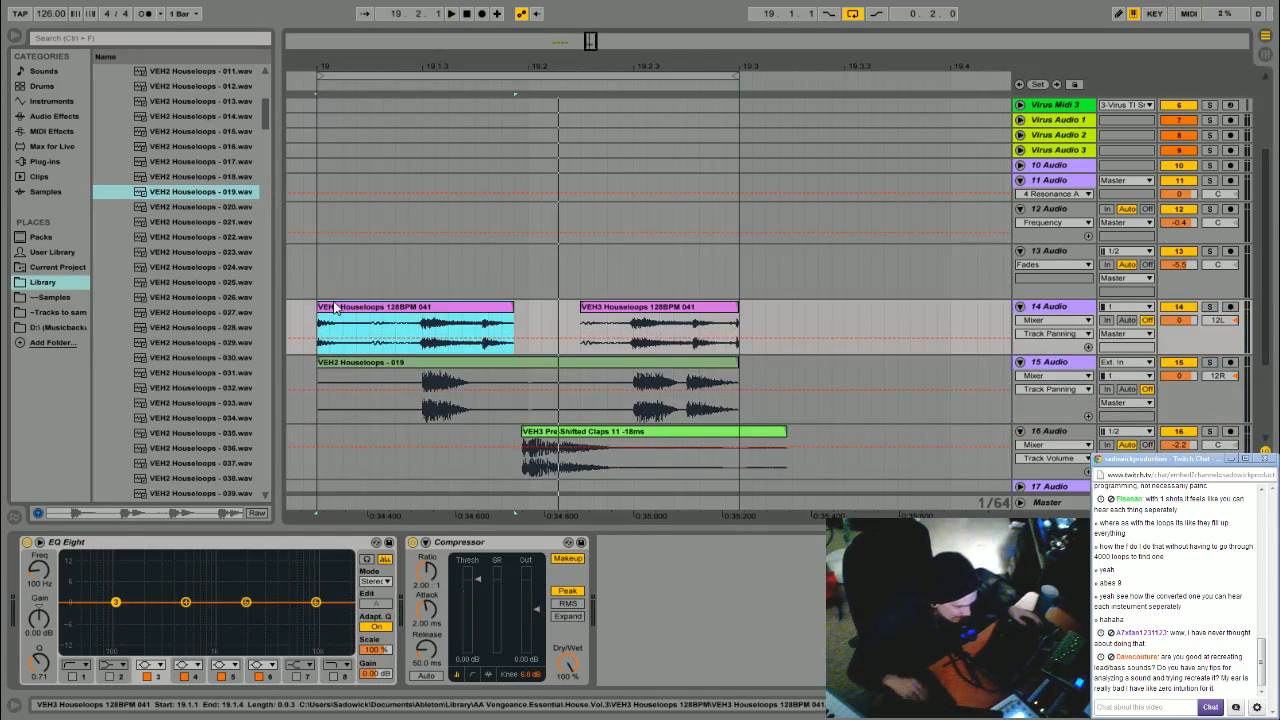